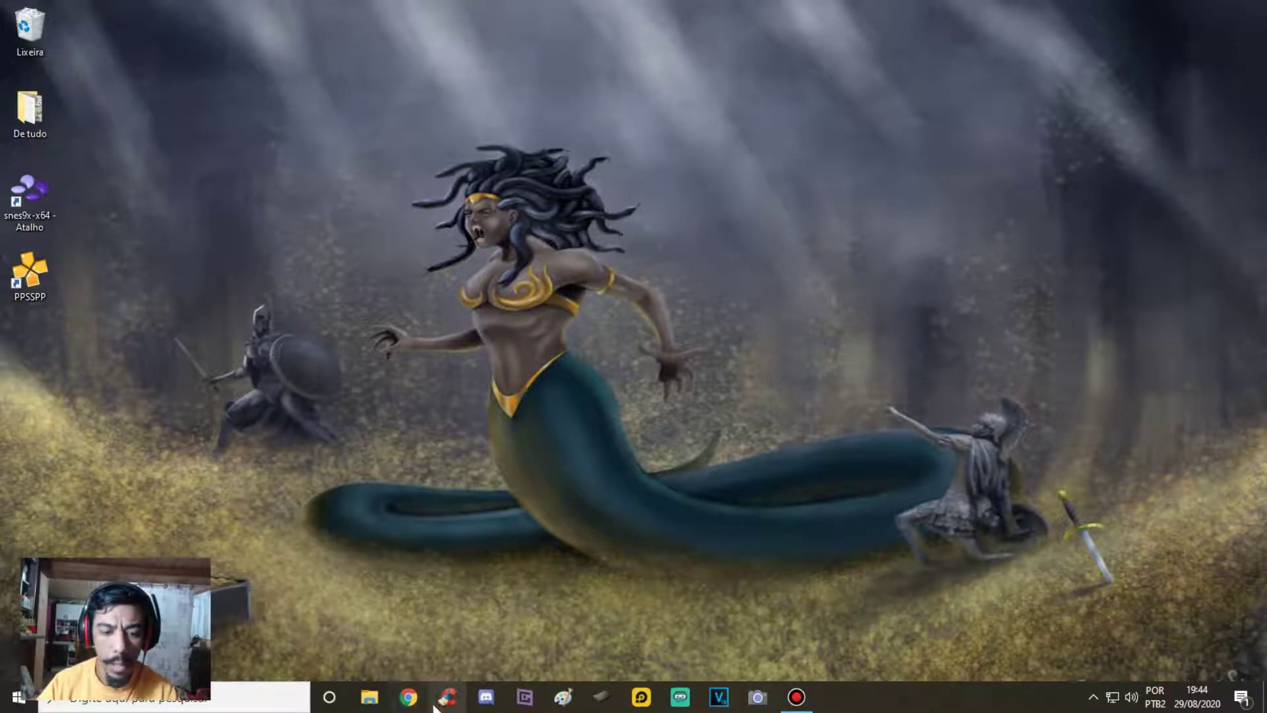
Step: Search Google for 'krita' in Chrome and open the official krita.org result
{"action": "left_click", "coordinate": [409, 698]}
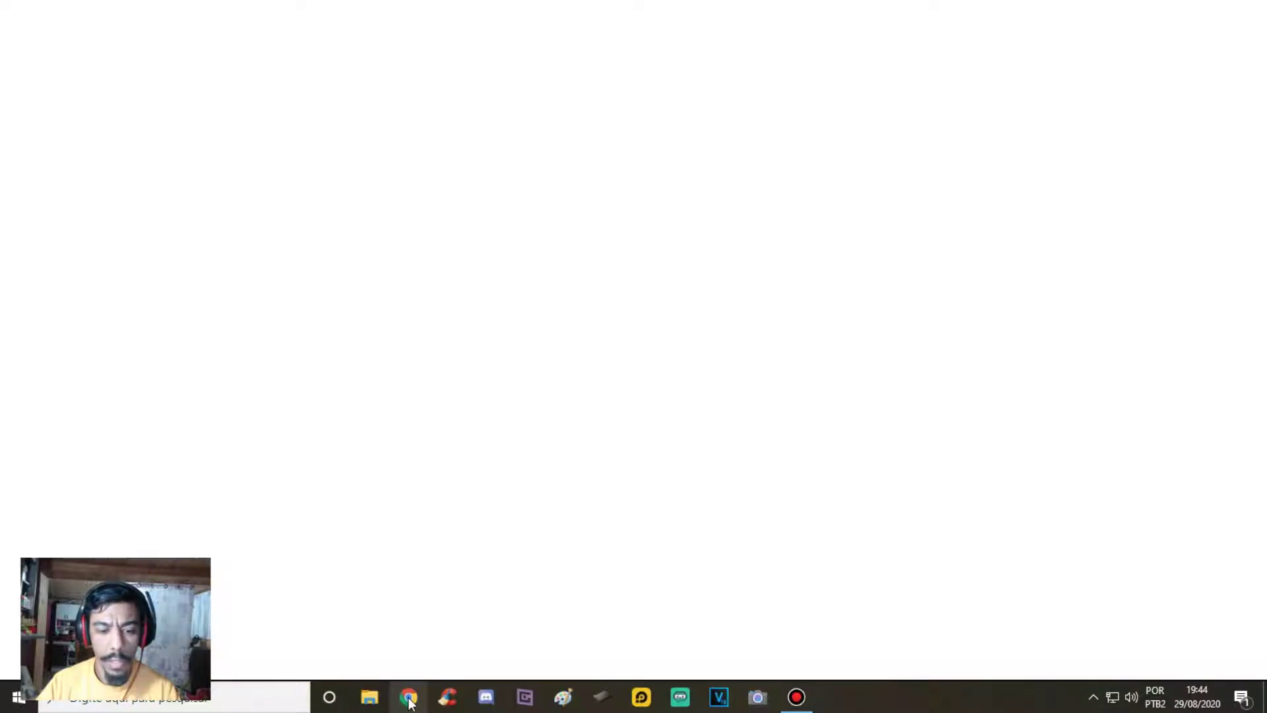
{"action": "left_click", "coordinate": [594, 330]}
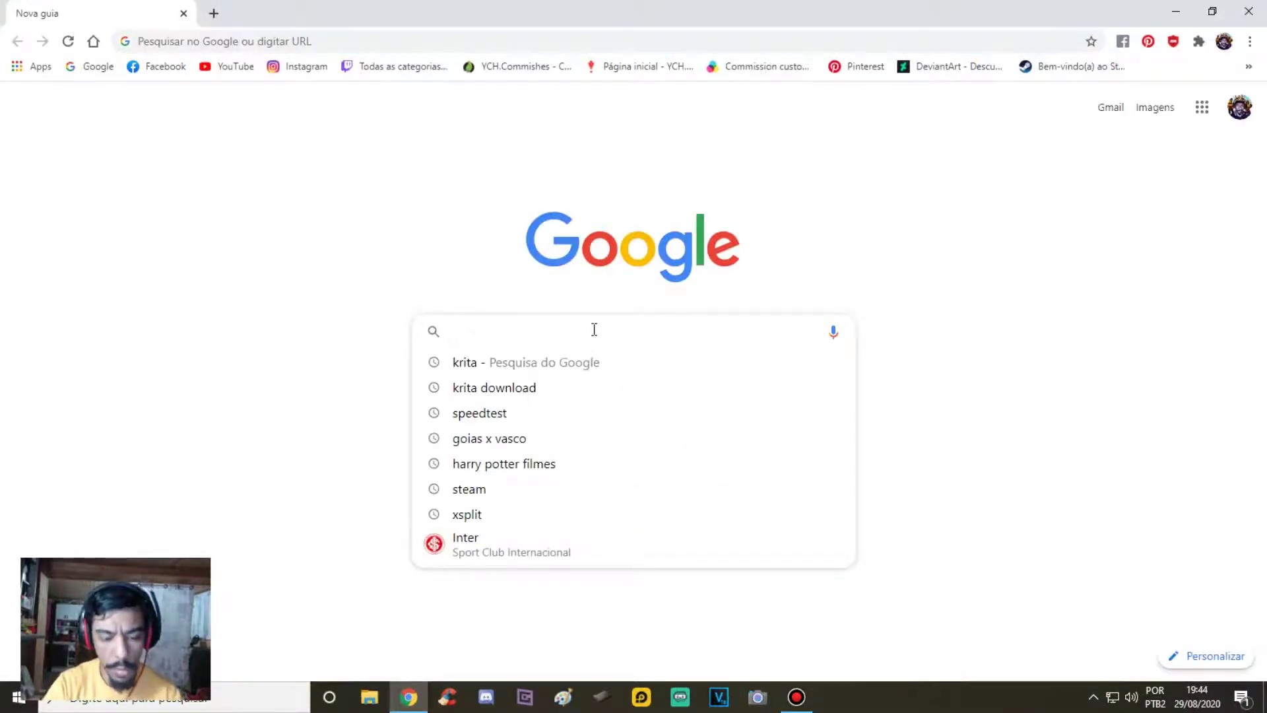
{"action": "type", "text": "krita"}
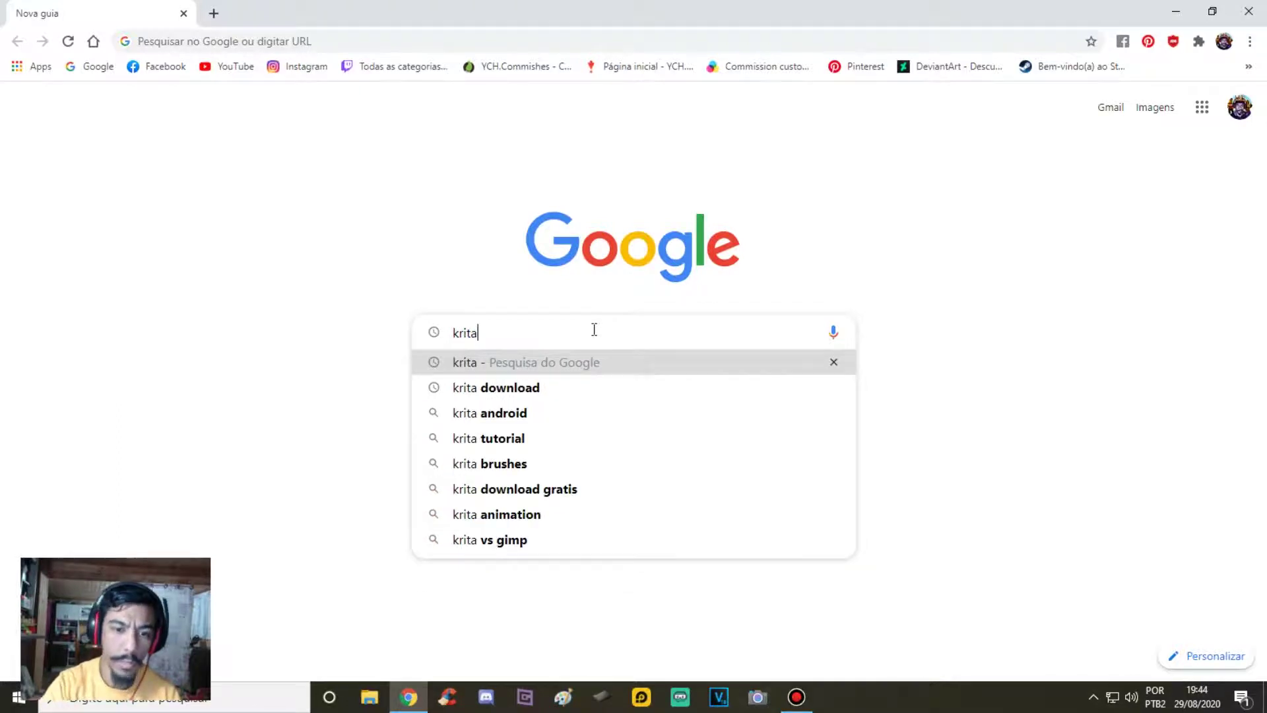
{"action": "key", "text": "Return"}
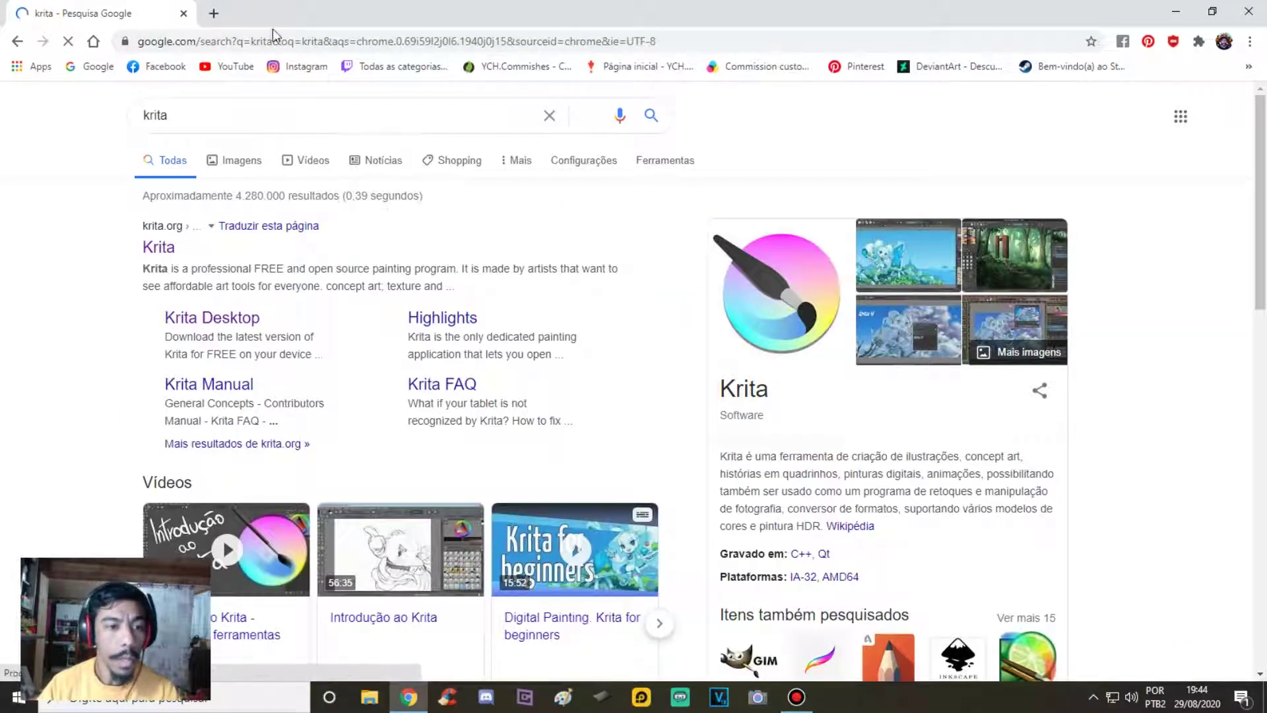
{"action": "left_click", "coordinate": [168, 249]}
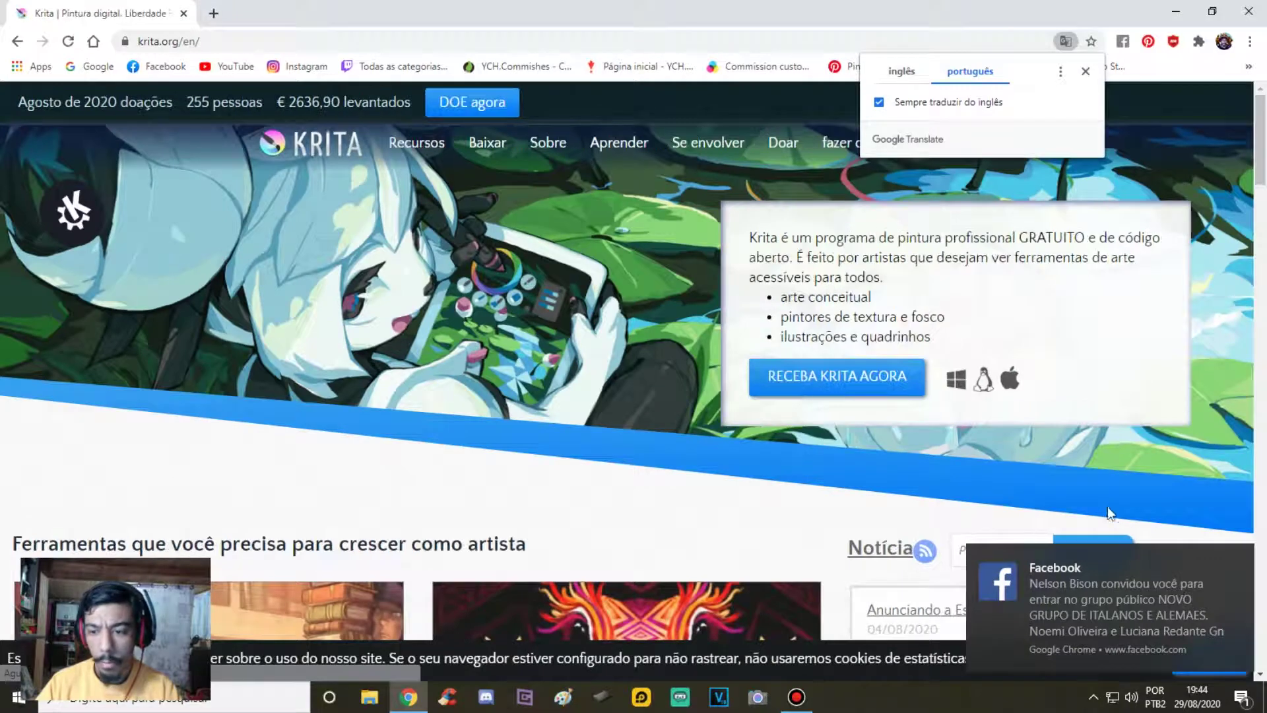
Step: Dismiss the Facebook and translation popups and go to the Krita download page
{"action": "left_click", "coordinate": [1226, 561]}
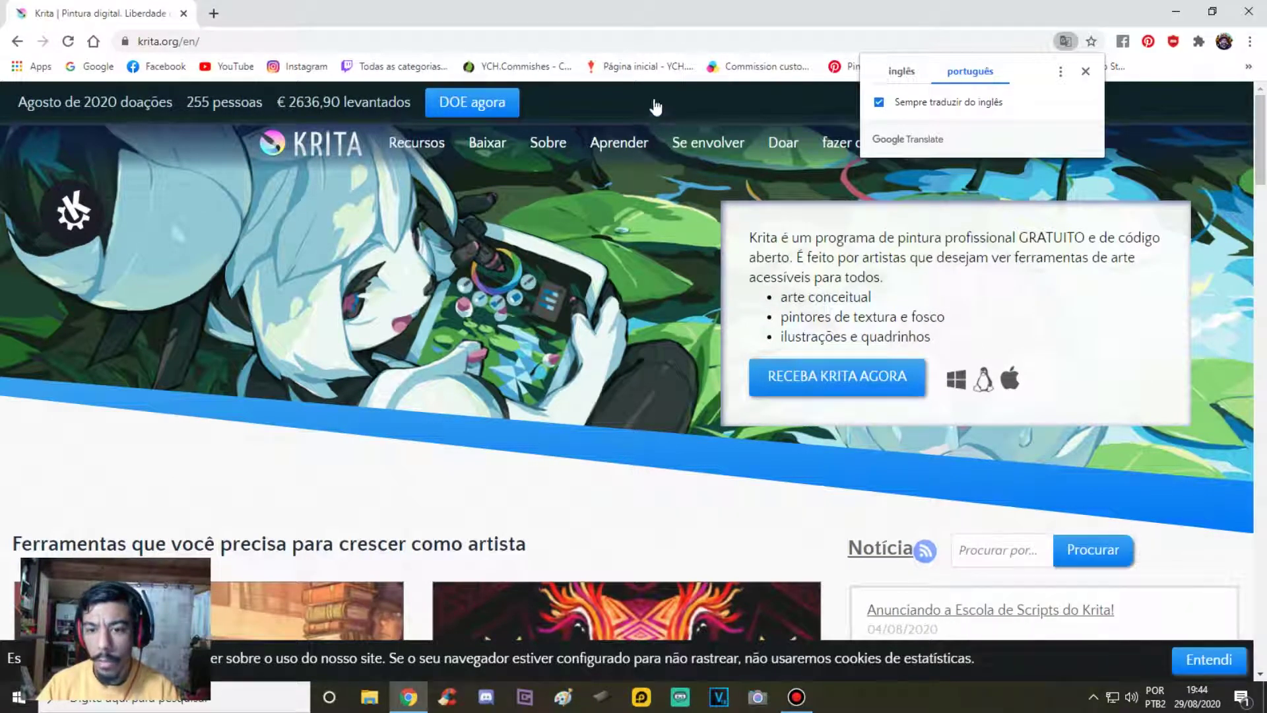
{"action": "left_click", "coordinate": [1085, 72]}
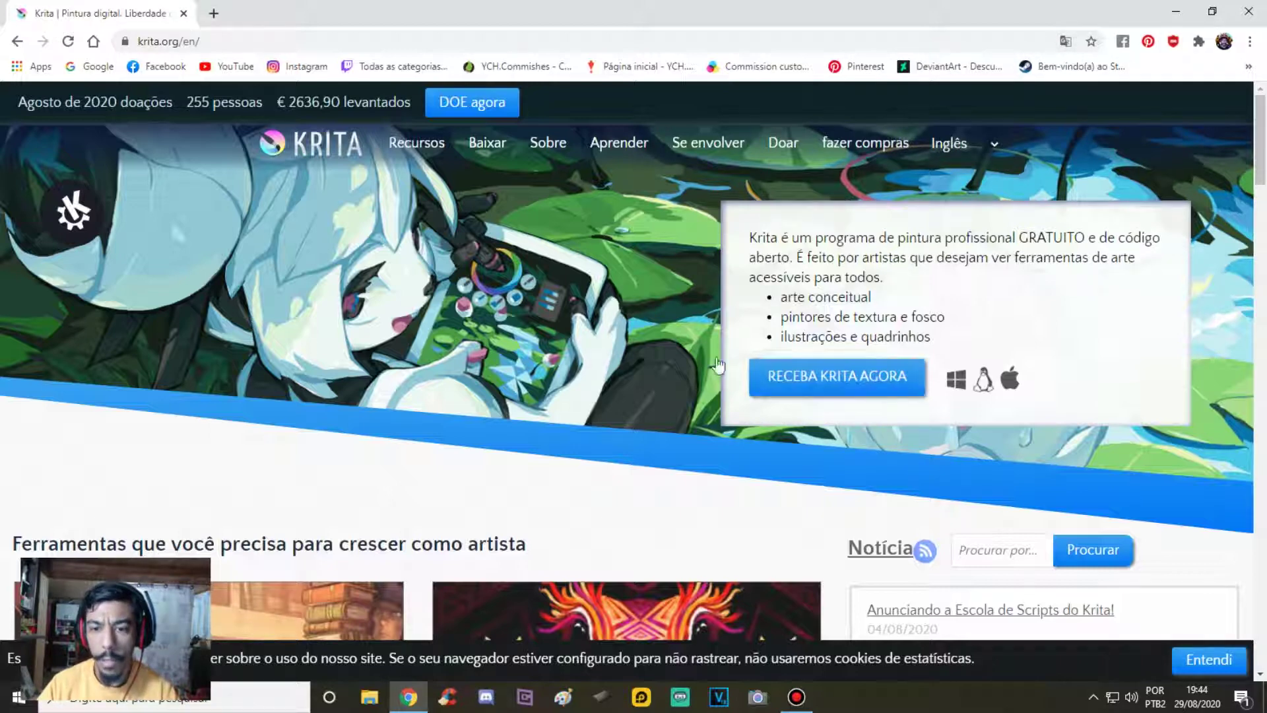
{"action": "left_click", "coordinate": [492, 147]}
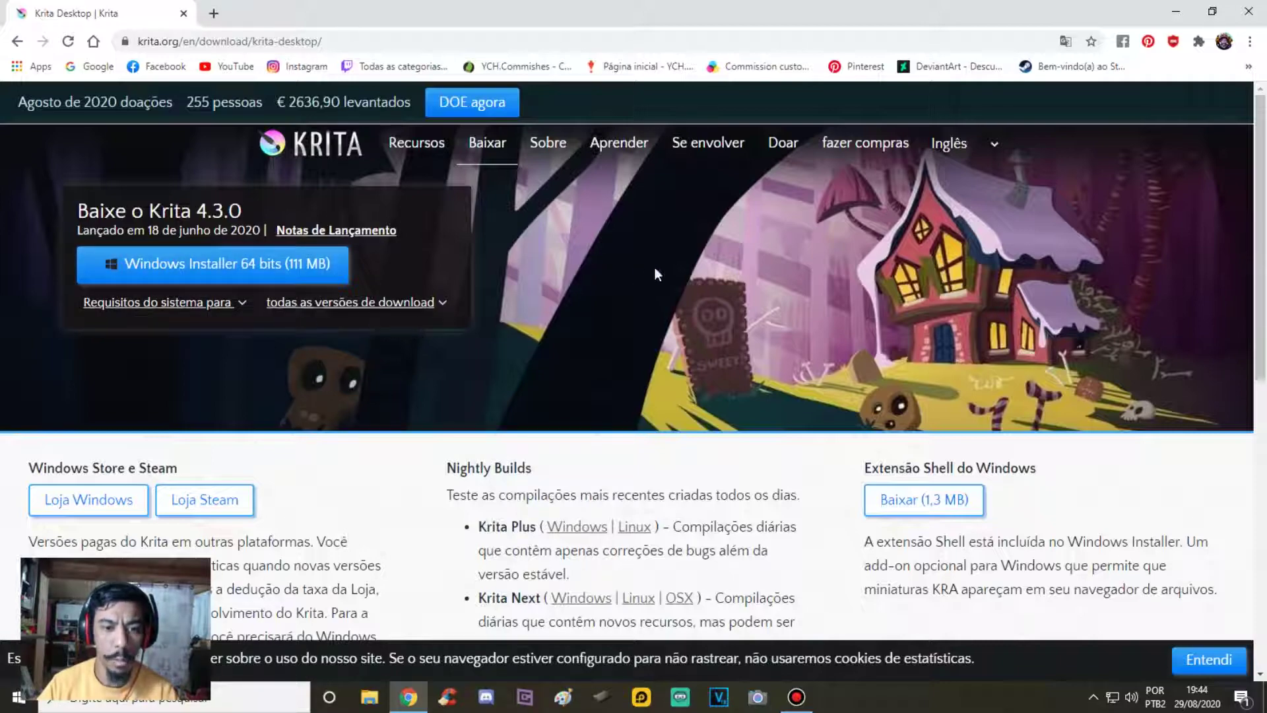
Step: Start downloading the Windows 64-bit Krita 4.3.0 installer
{"action": "scroll", "coordinate": [633, 267], "scroll_direction": "down", "scroll_amount": 2}
{"action": "scroll", "coordinate": [632, 267], "scroll_direction": "down", "scroll_amount": 2}
{"action": "scroll", "coordinate": [632, 266], "scroll_direction": "down", "scroll_amount": 1}
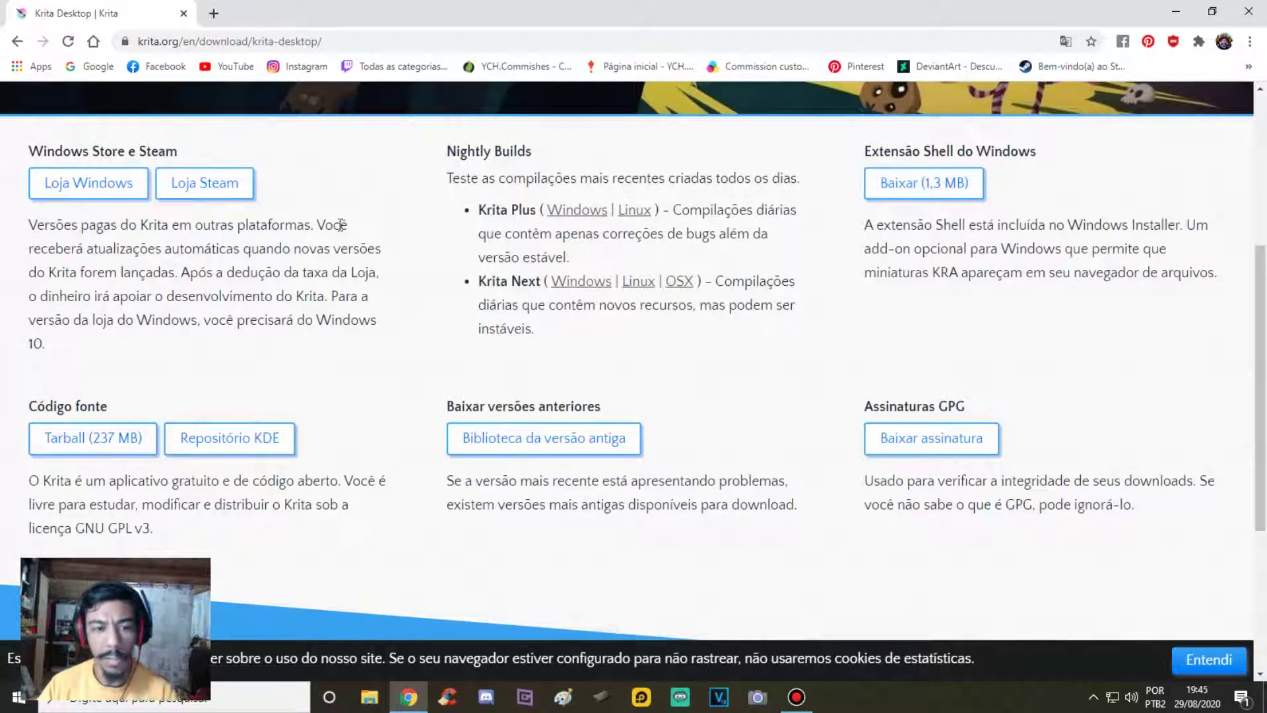
{"action": "scroll", "coordinate": [307, 304], "scroll_direction": "up", "scroll_amount": 4}
{"action": "scroll", "coordinate": [305, 338], "scroll_direction": "up", "scroll_amount": 1}
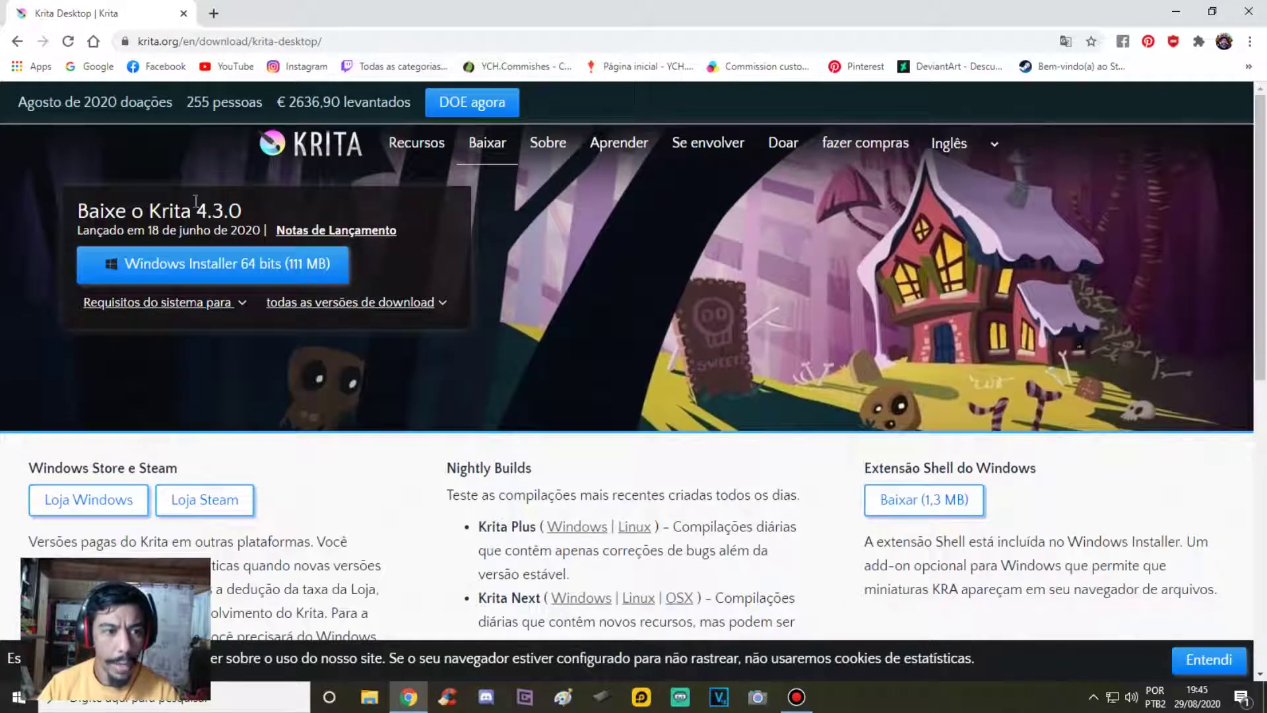
{"action": "left_click", "coordinate": [210, 267]}
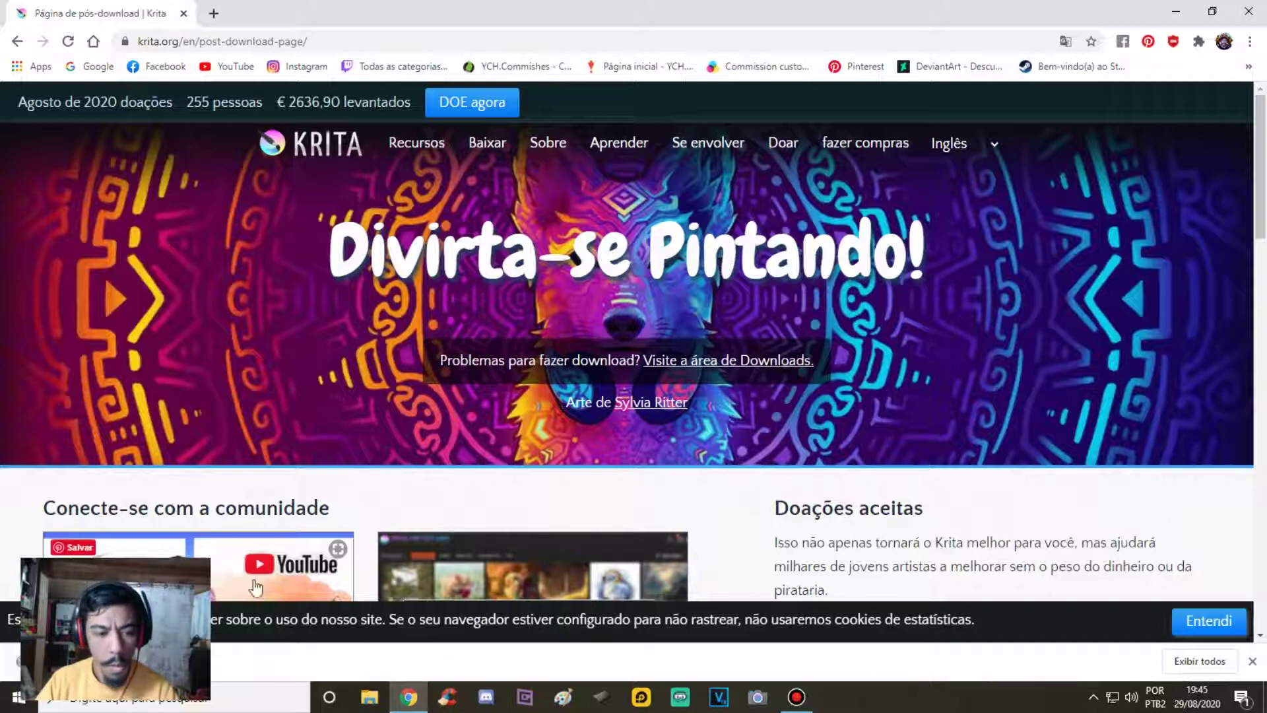
Step: Hide Chrome's downloads bar and close the browser
{"action": "left_click", "coordinate": [1252, 660]}
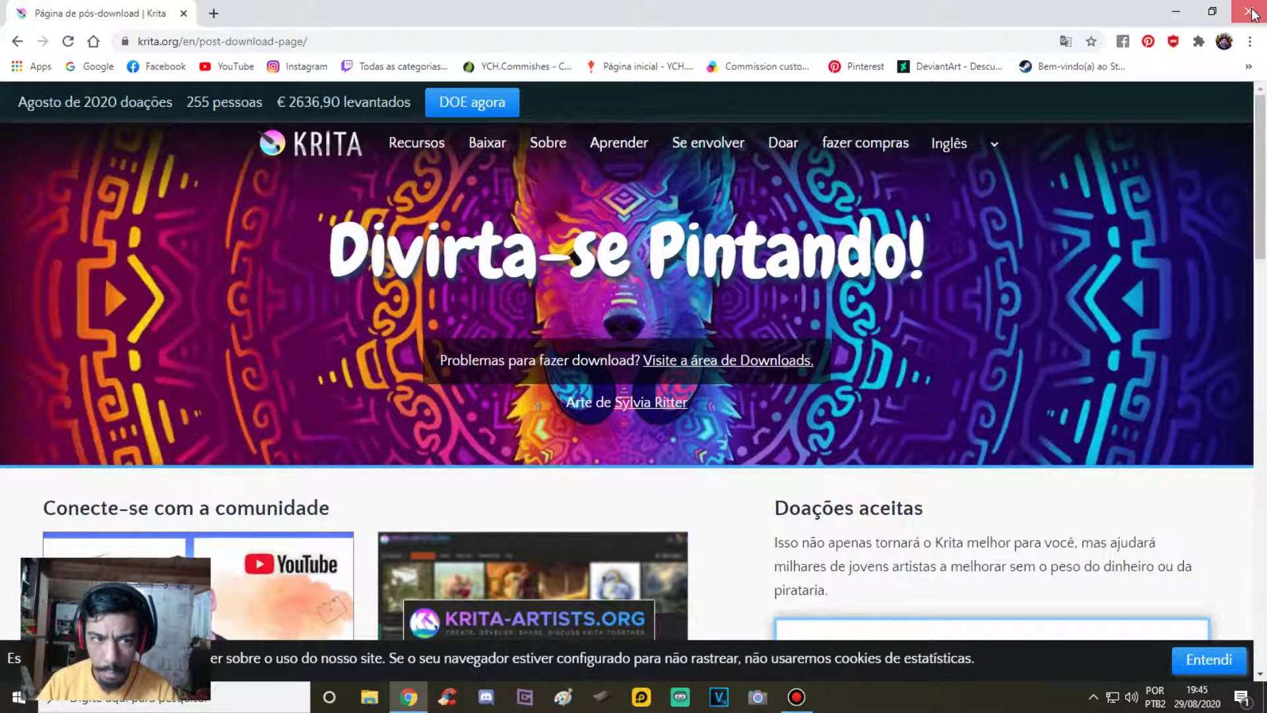
{"action": "left_click", "coordinate": [1251, 13]}
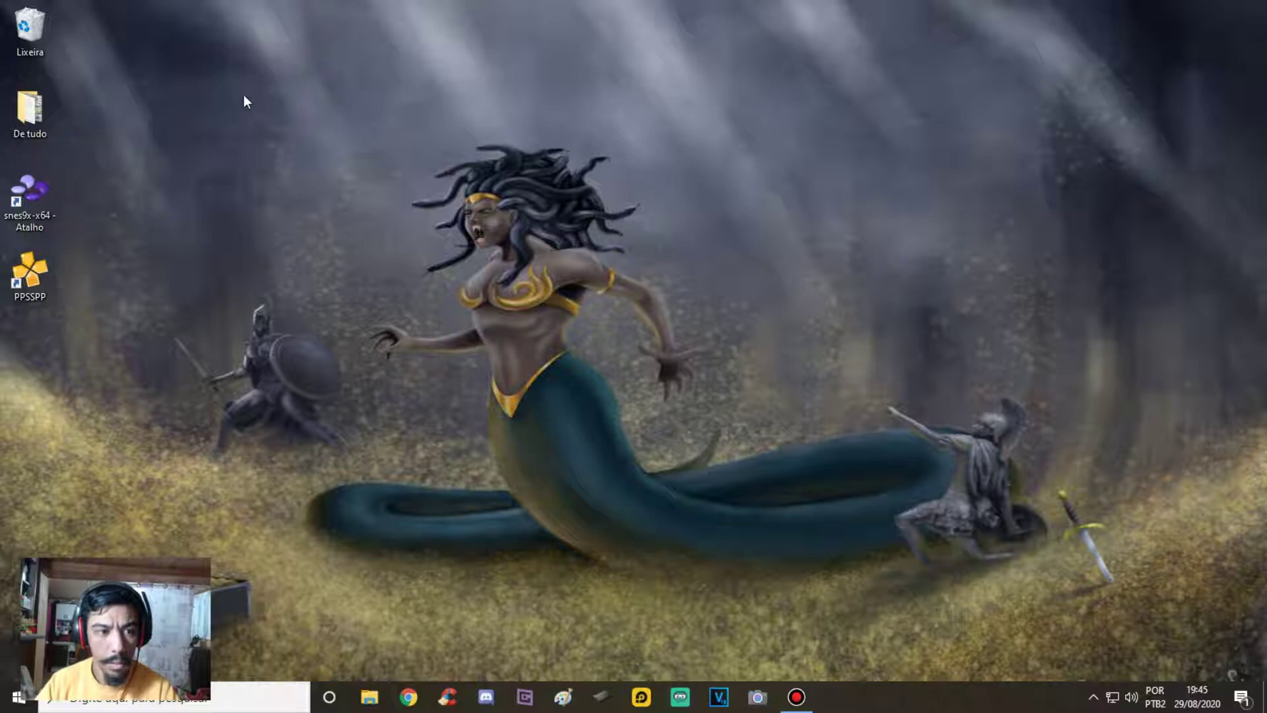
Step: Run krita-x64-4.3.0-setup from Downloads as administrator, then close File Explorer
{"action": "left_click", "coordinate": [370, 697]}
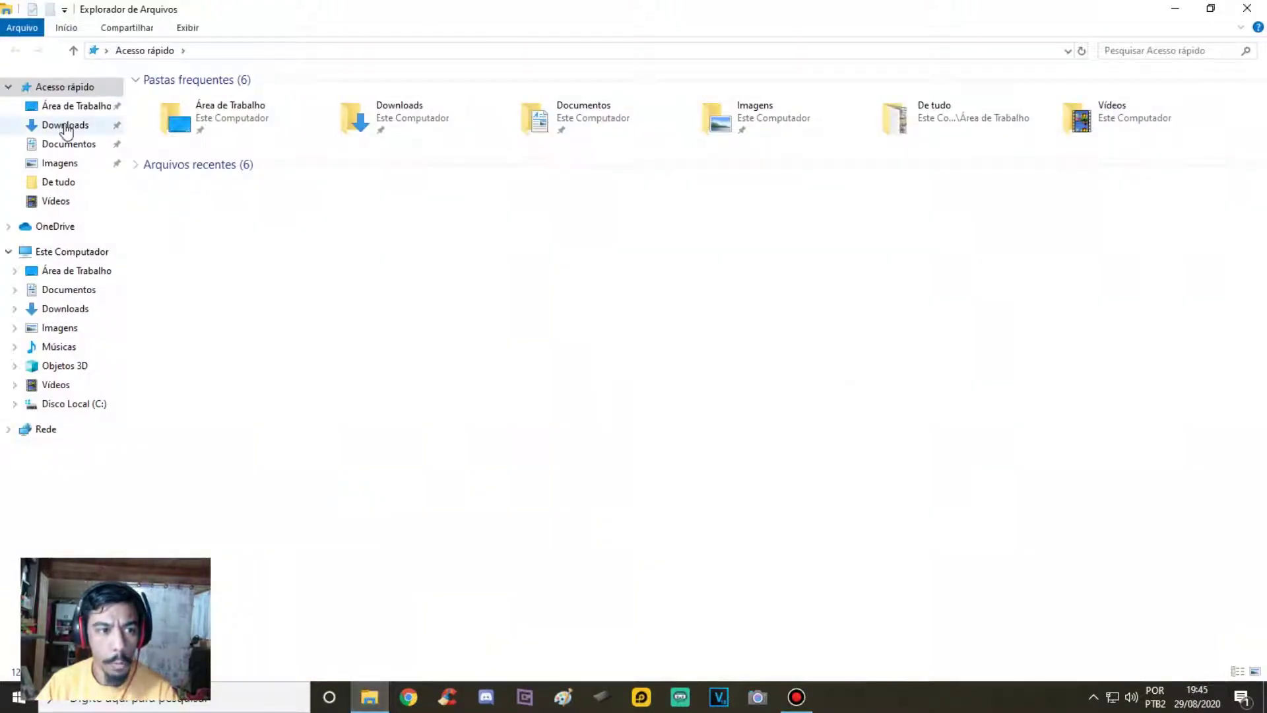
{"action": "left_click", "coordinate": [65, 125]}
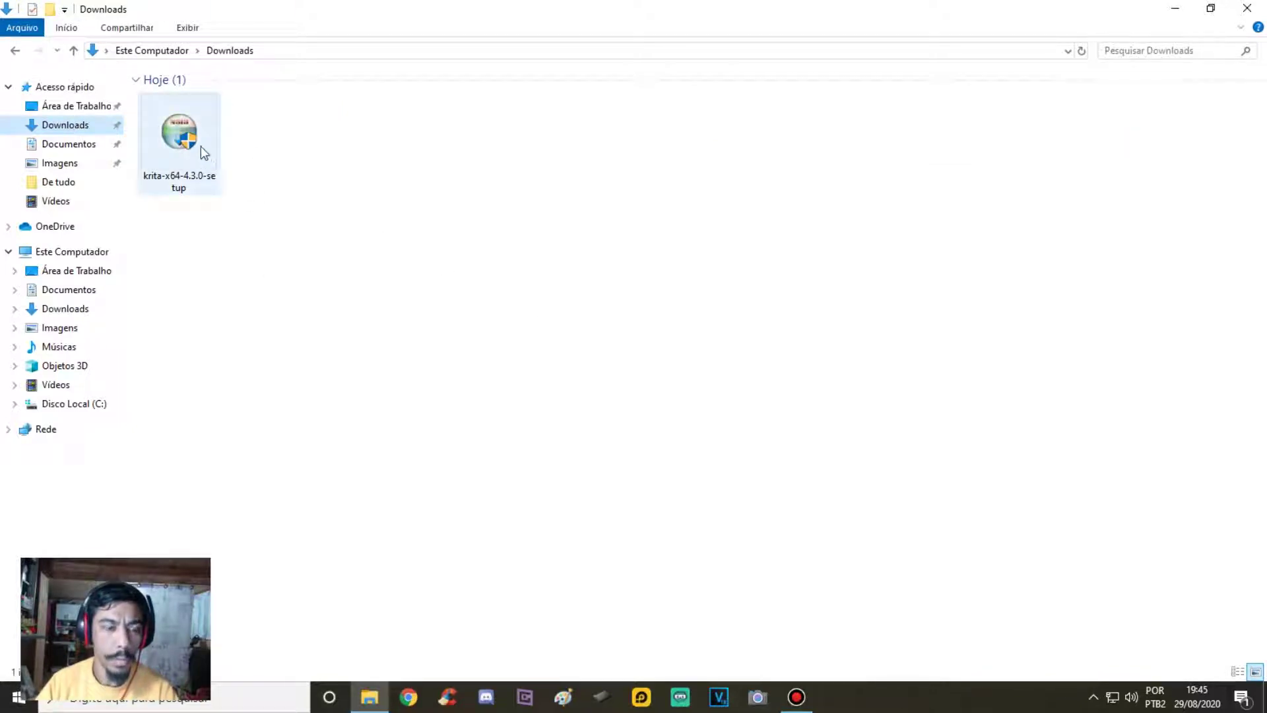
{"action": "mouse_move", "coordinate": [179, 138]}
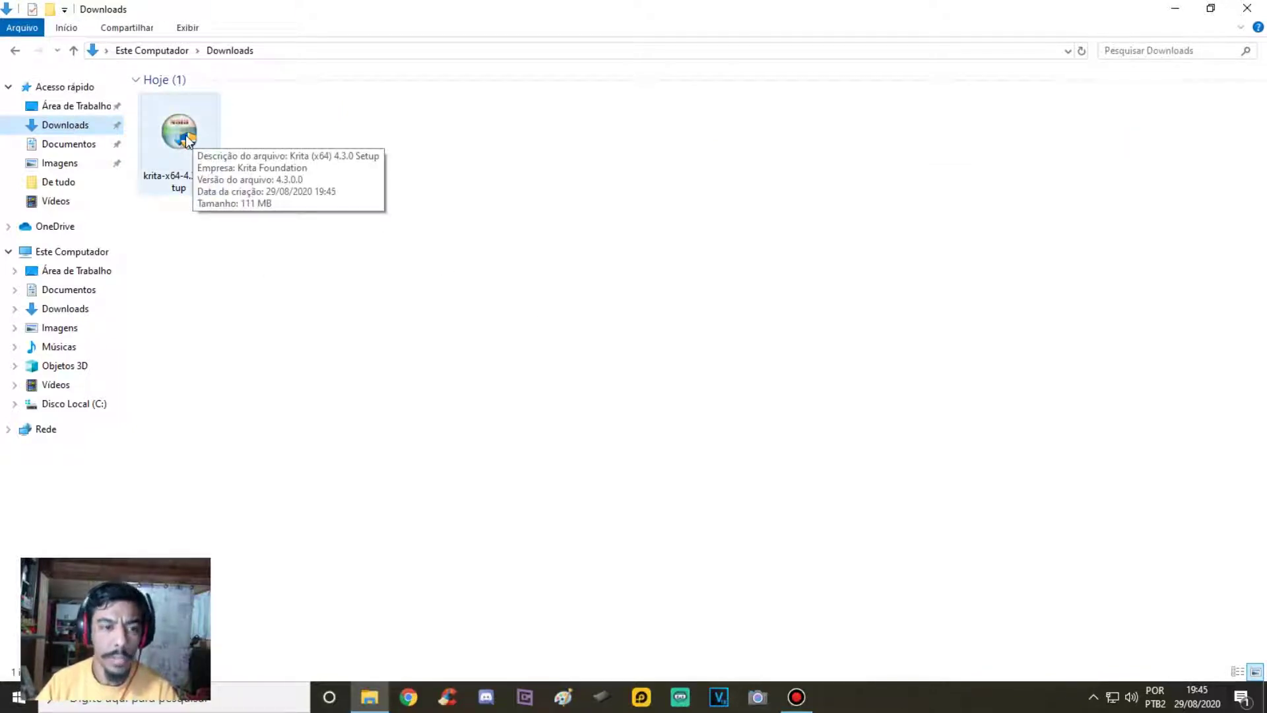
{"action": "right_click", "coordinate": [185, 135]}
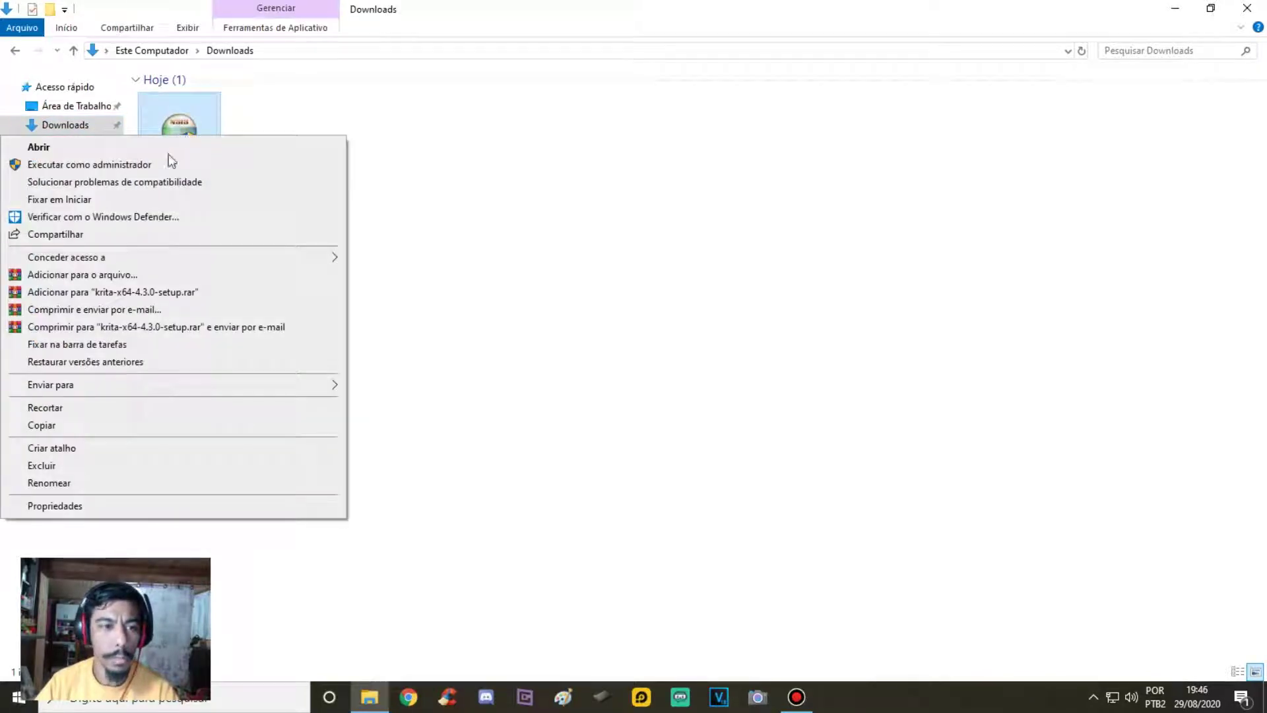
{"action": "left_click", "coordinate": [149, 165]}
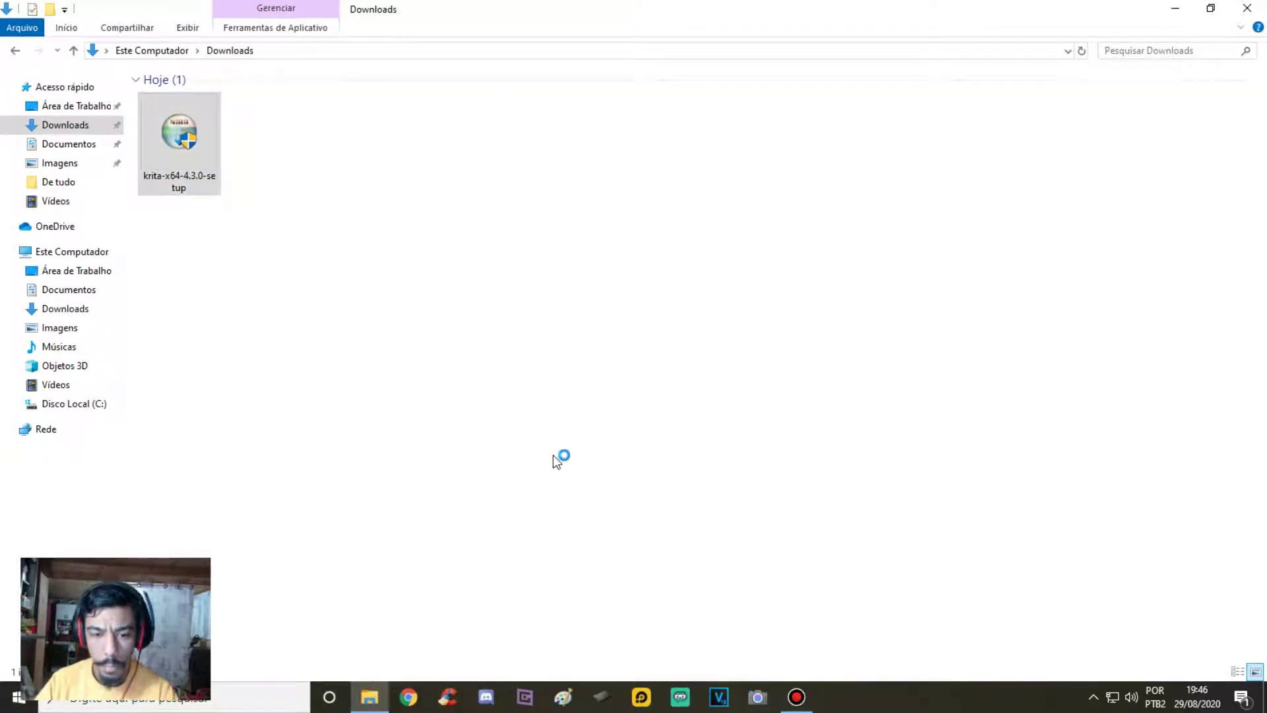
{"action": "left_click", "coordinate": [1241, 9]}
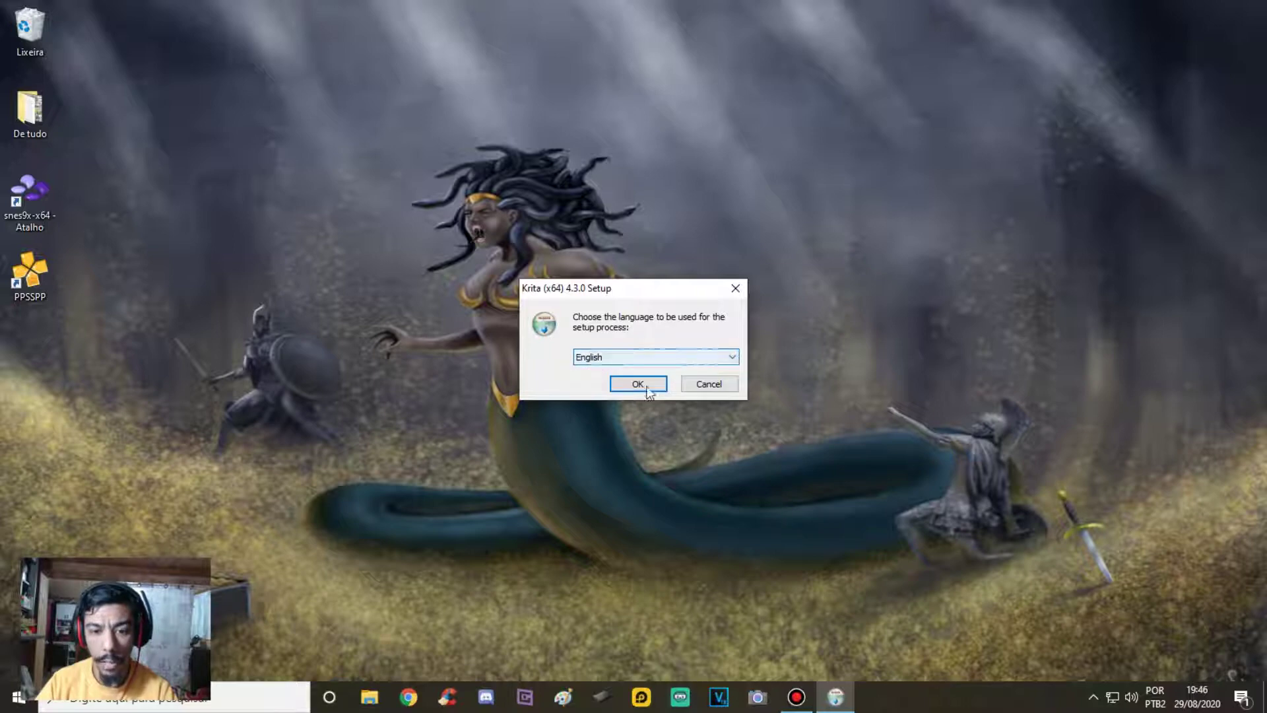
Step: Install Krita 4.3.0 in English, accepting licences and keeping default folder, components and desktop icon
{"action": "left_click", "coordinate": [638, 384]}
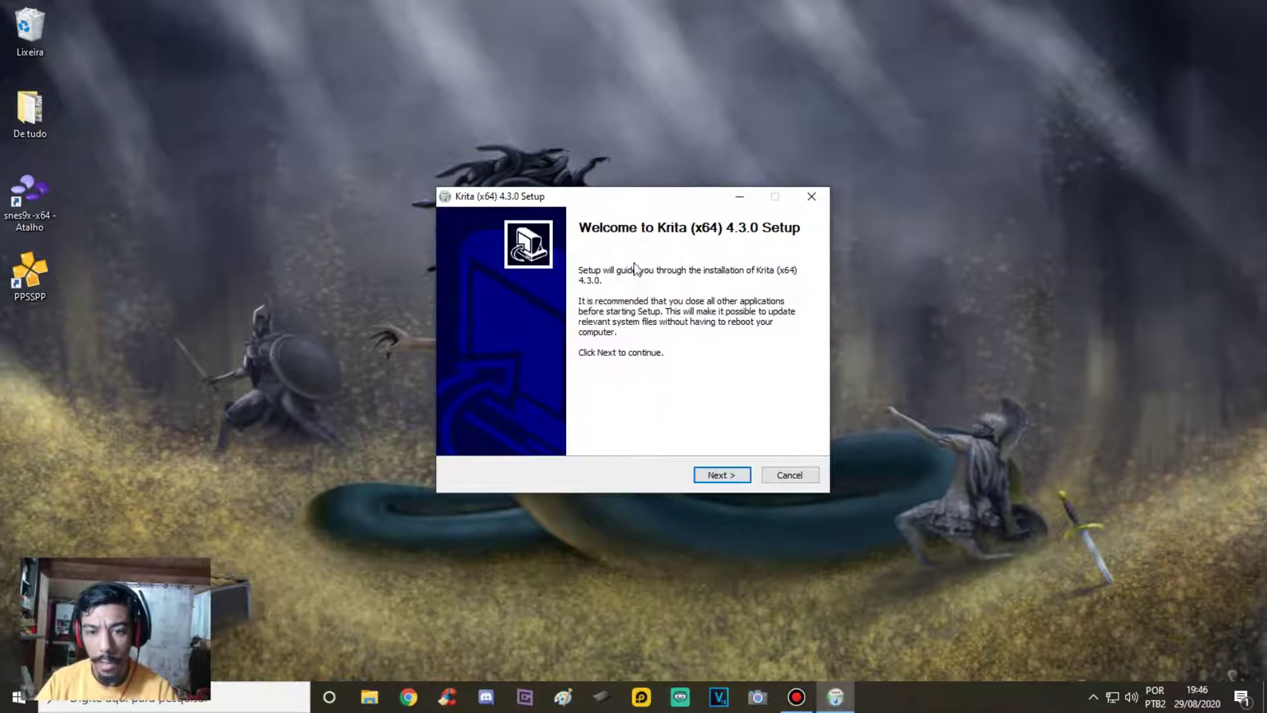
{"action": "left_click", "coordinate": [729, 475]}
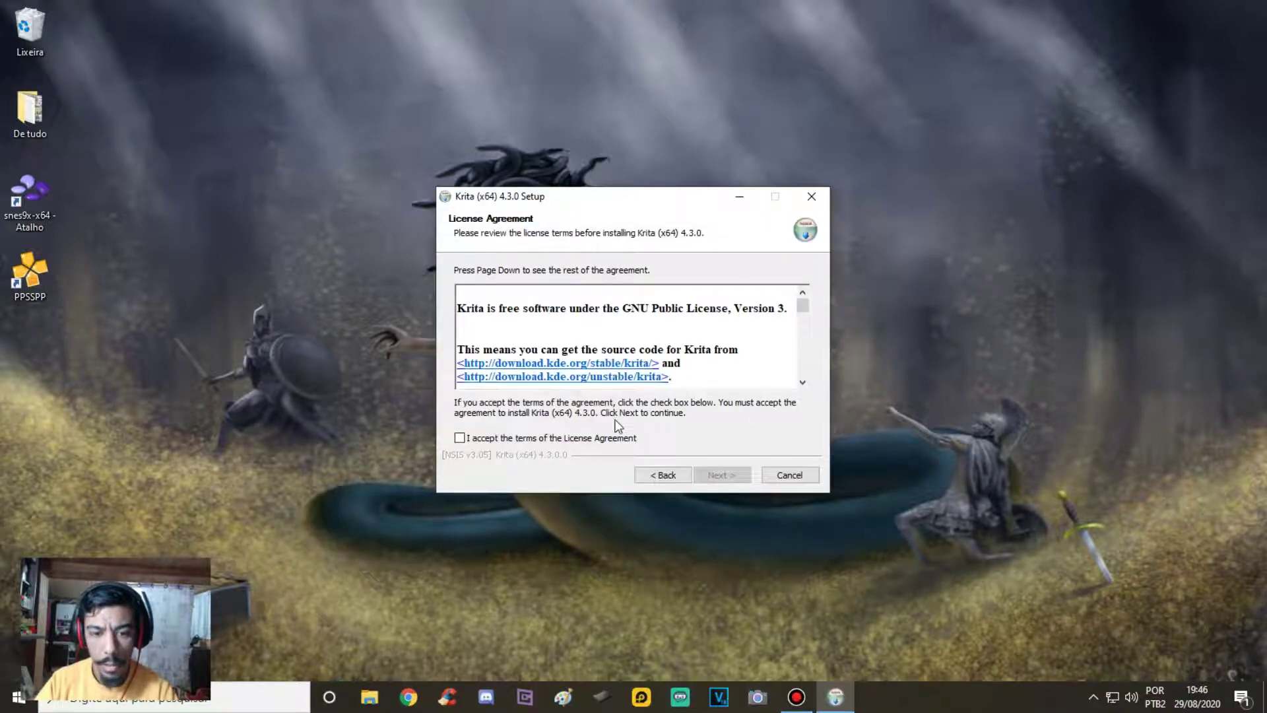
{"action": "left_click", "coordinate": [460, 438]}
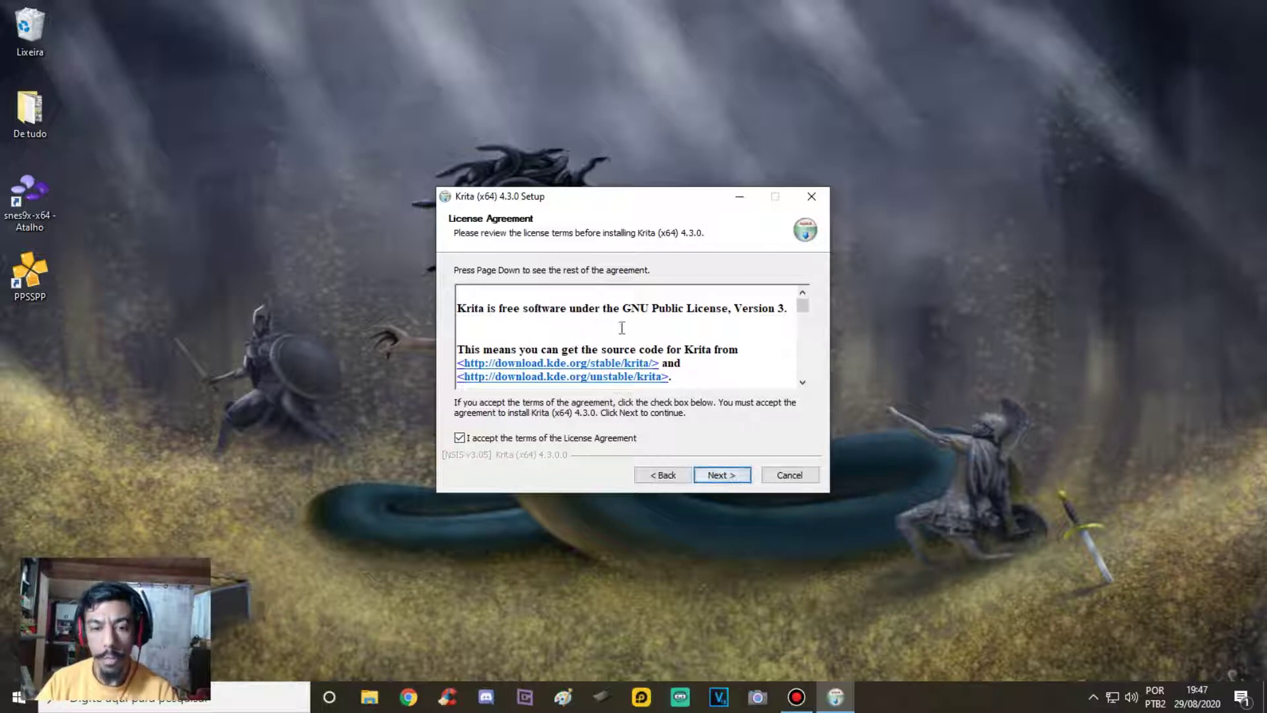
{"action": "left_click", "coordinate": [723, 473]}
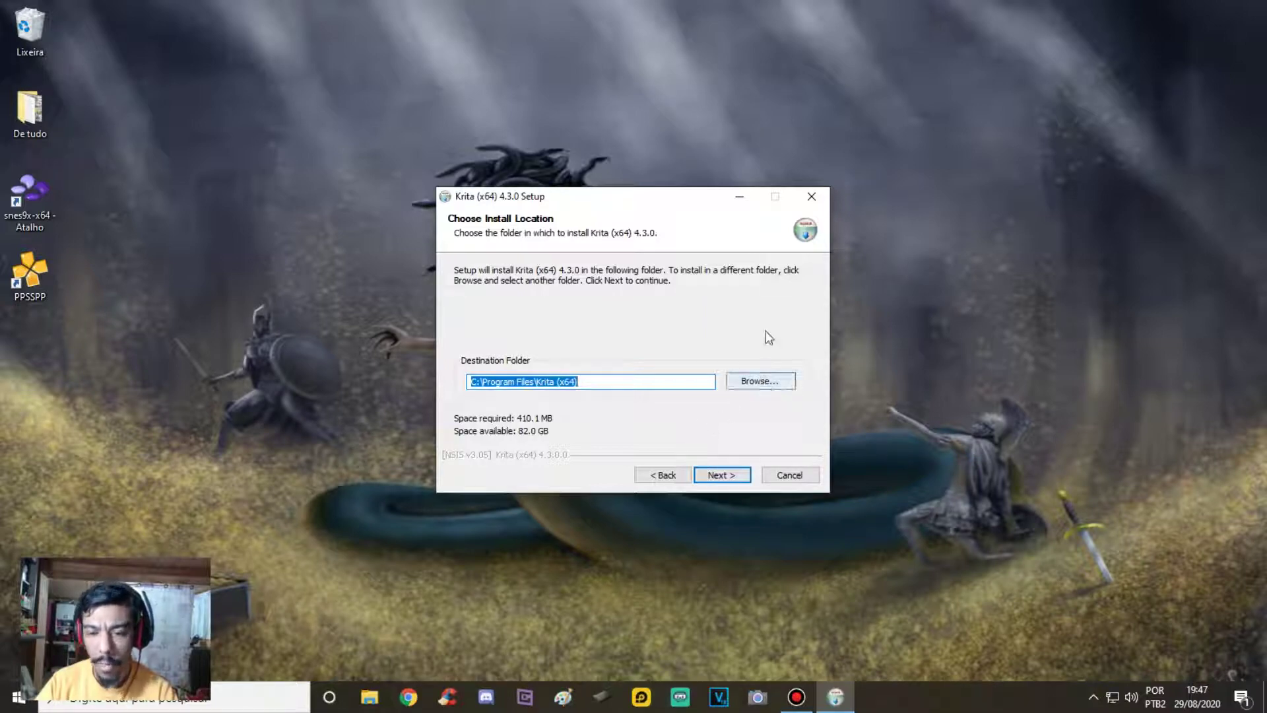
{"action": "left_click", "coordinate": [731, 477]}
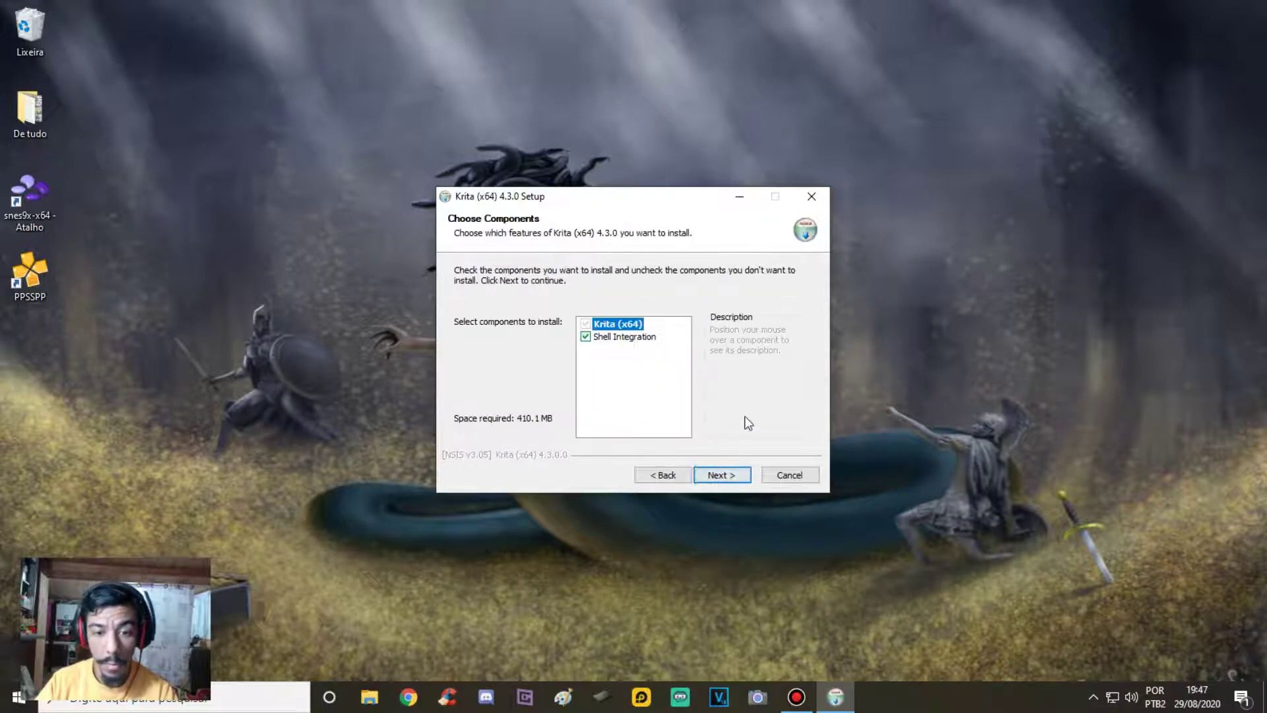
{"action": "left_click", "coordinate": [723, 475]}
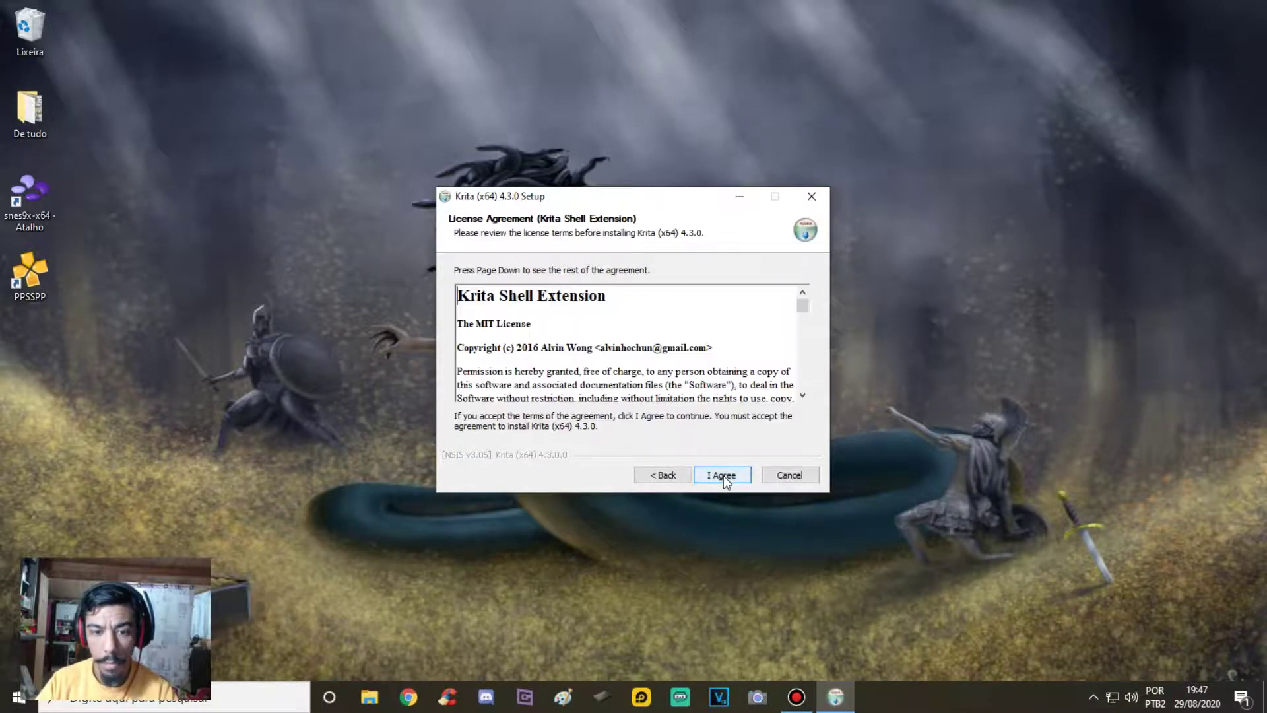
{"action": "left_click", "coordinate": [728, 475]}
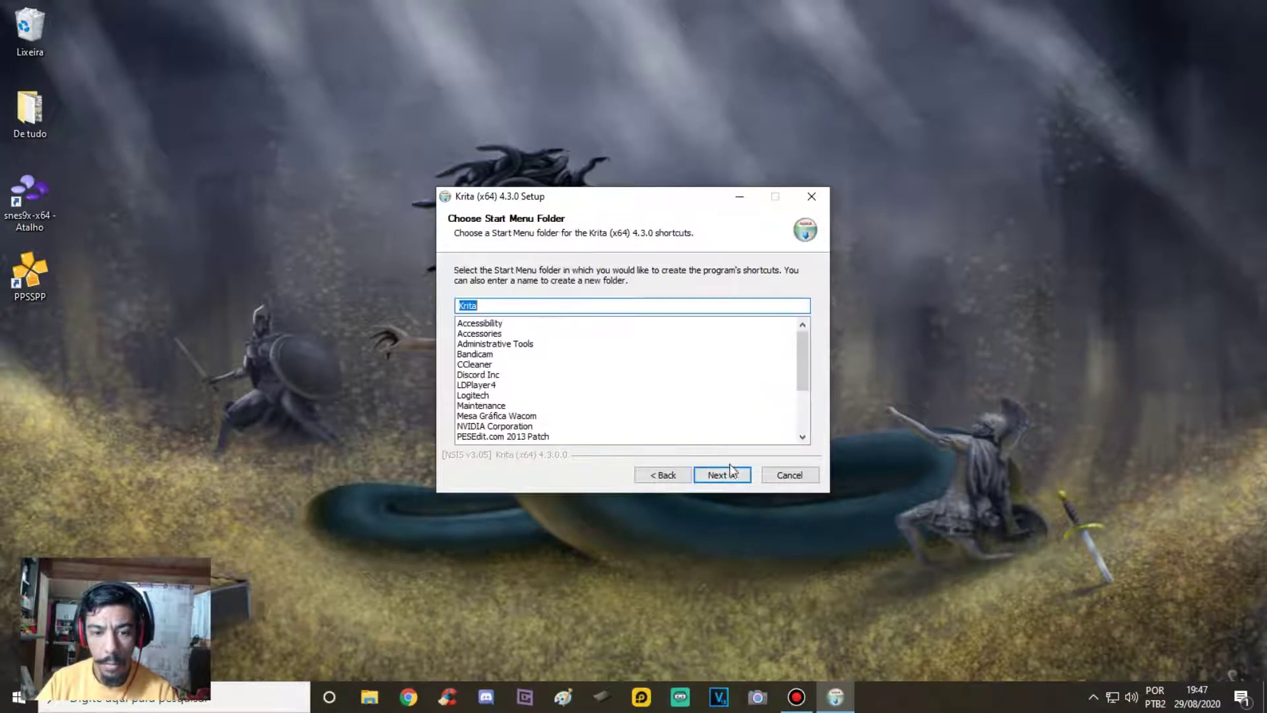
{"action": "left_click", "coordinate": [723, 481]}
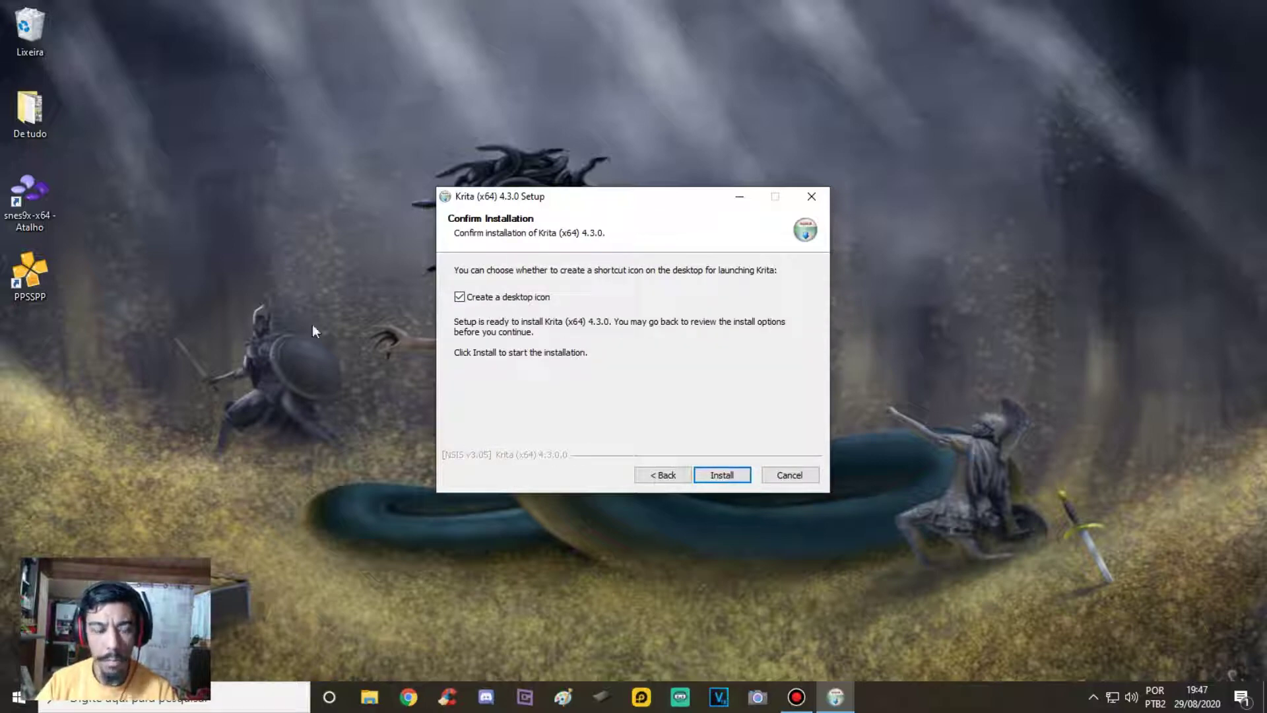
{"action": "left_click", "coordinate": [729, 475]}
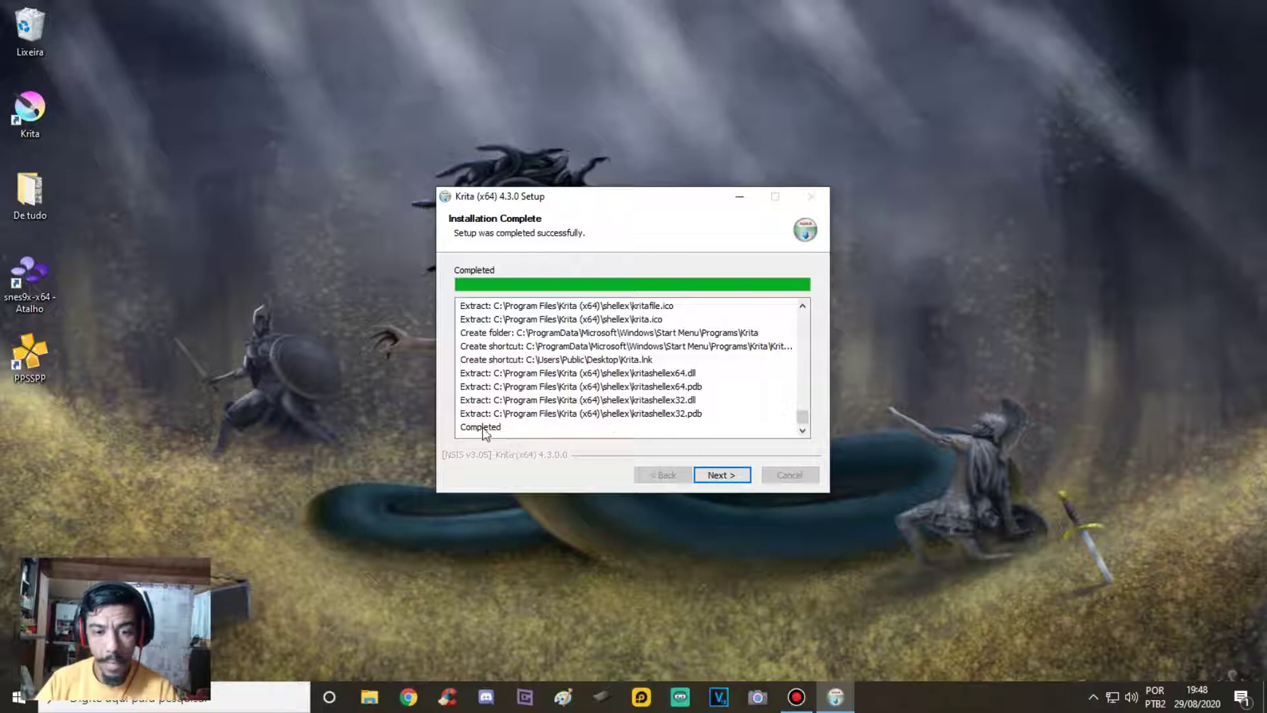
Step: Finish the installer, move the Krita desktop shortcut below PPSSPP, and launch Krita
{"action": "left_click", "coordinate": [723, 475]}
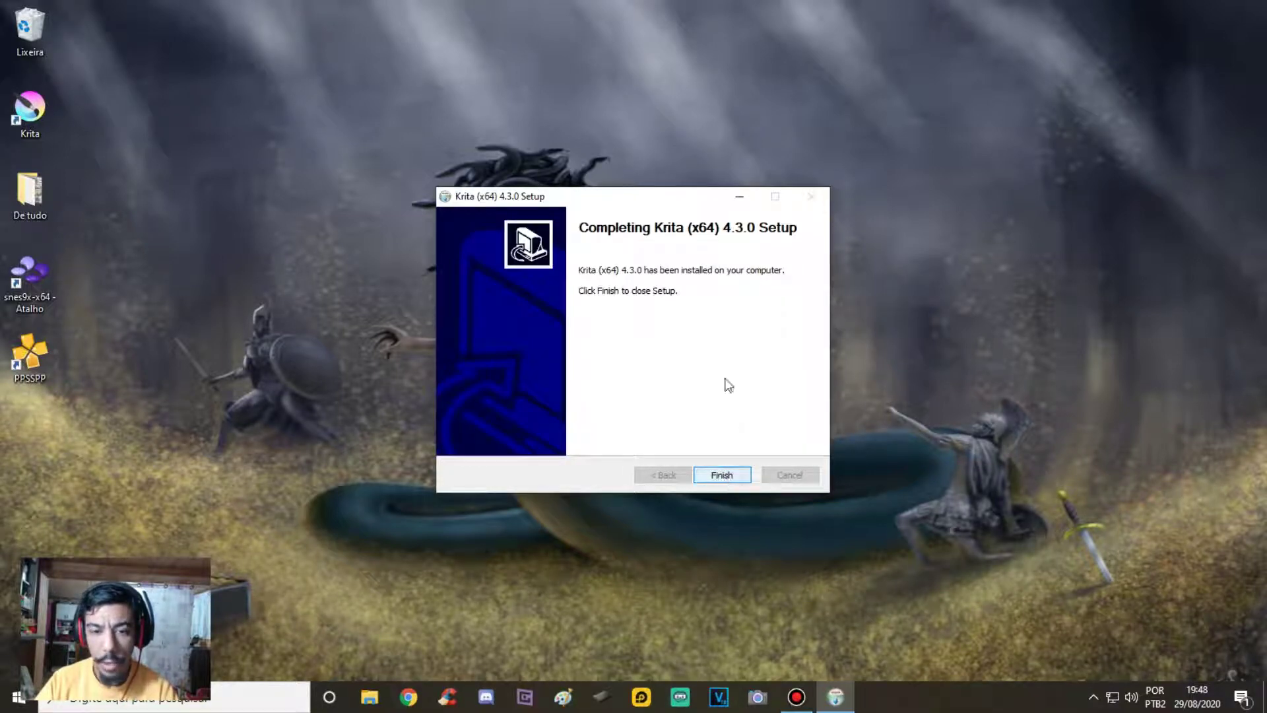
{"action": "left_click", "coordinate": [727, 478]}
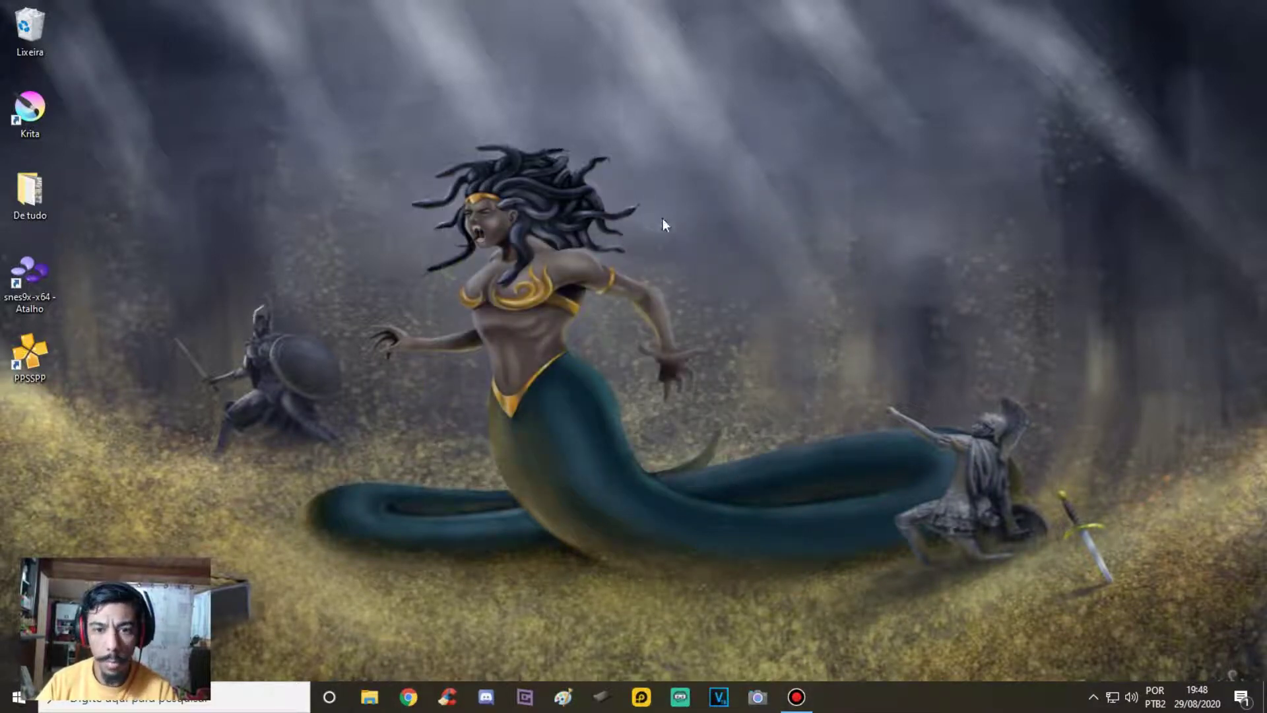
{"action": "left_click_drag", "start_coordinate": [50, 107], "coordinate": [99, 418]}
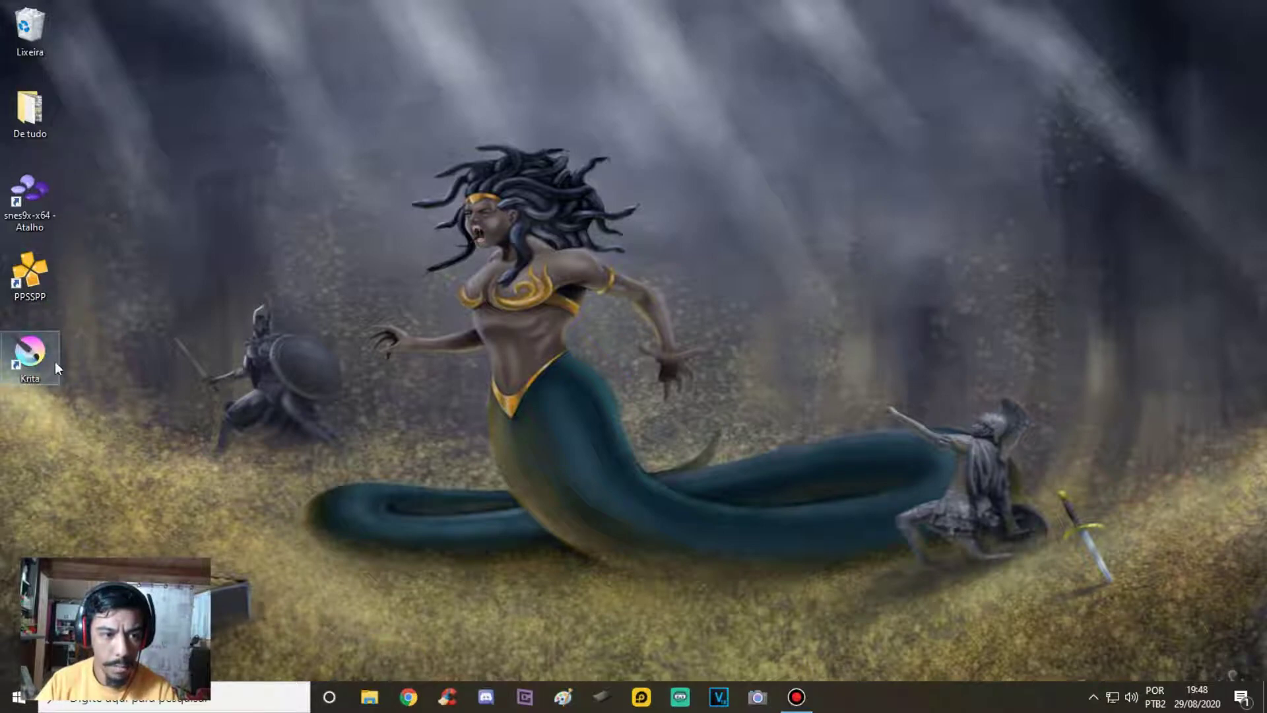
{"action": "double_click", "coordinate": [40, 359]}
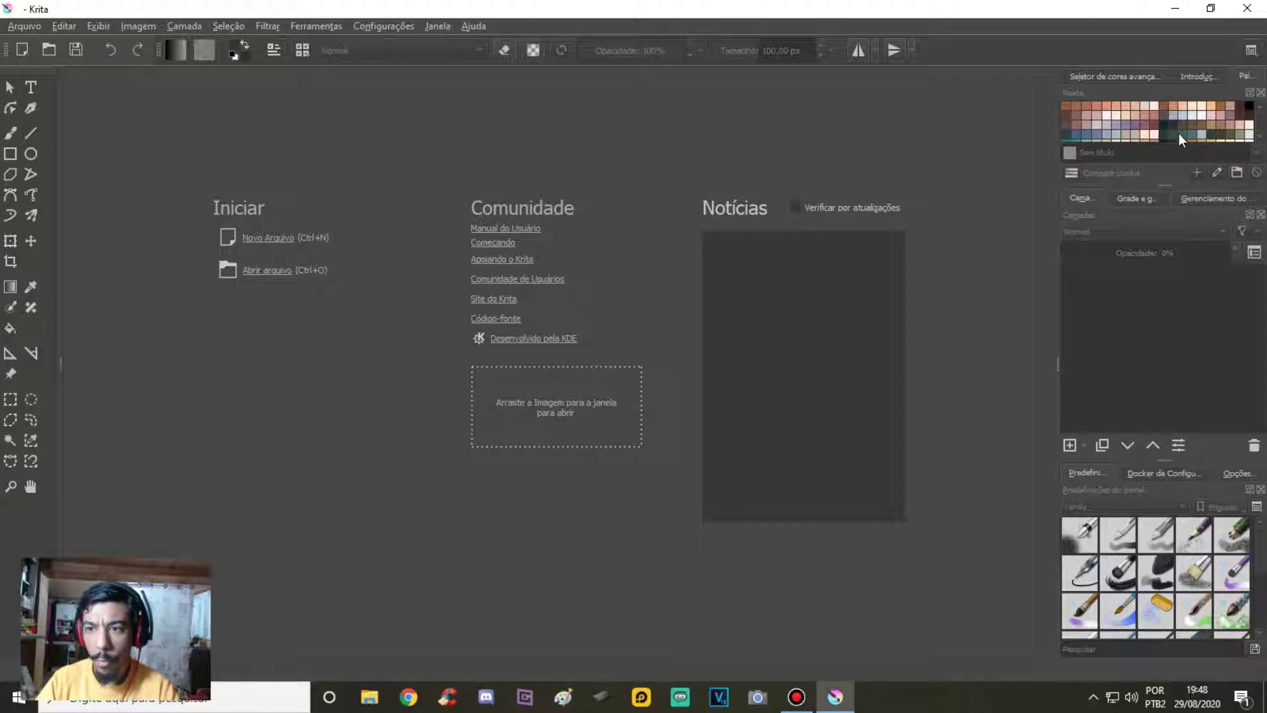
Step: Start a new document from the Krita welcome screen
{"action": "left_click", "coordinate": [273, 237]}
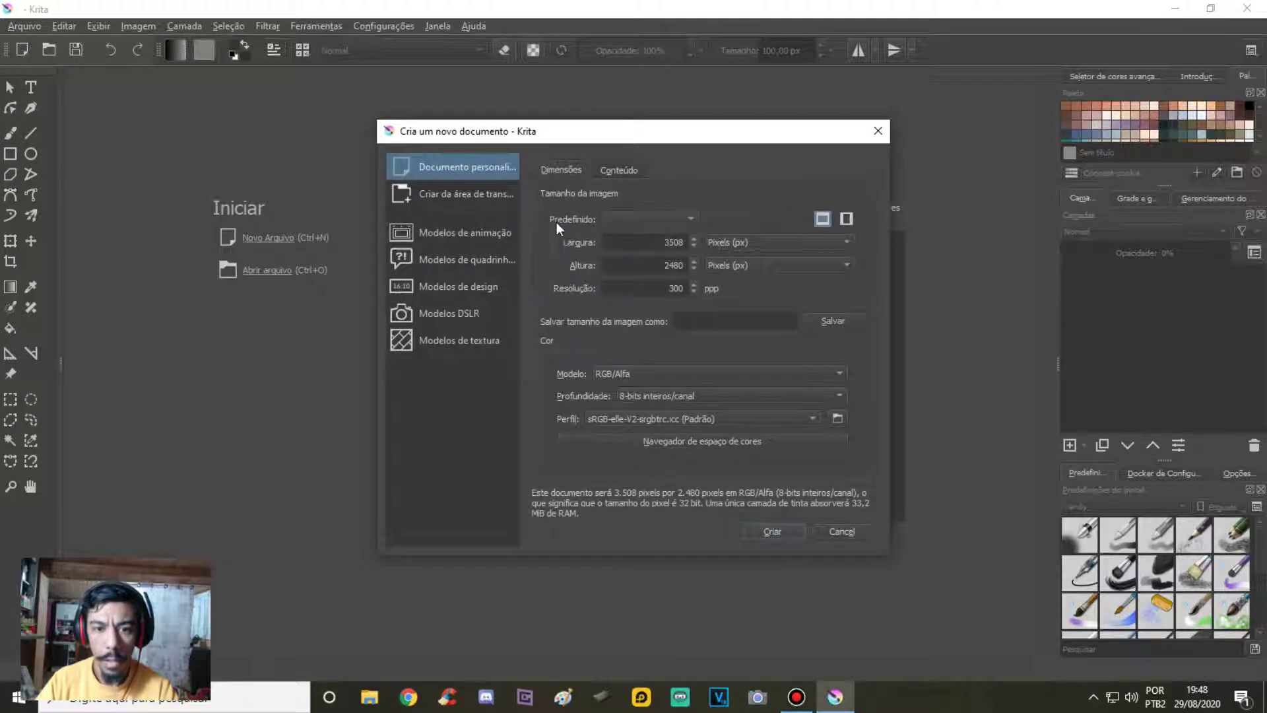
Step: Create a landscape A4 (300 ppi) document of 3508 × 2480 px
{"action": "left_click", "coordinate": [648, 221]}
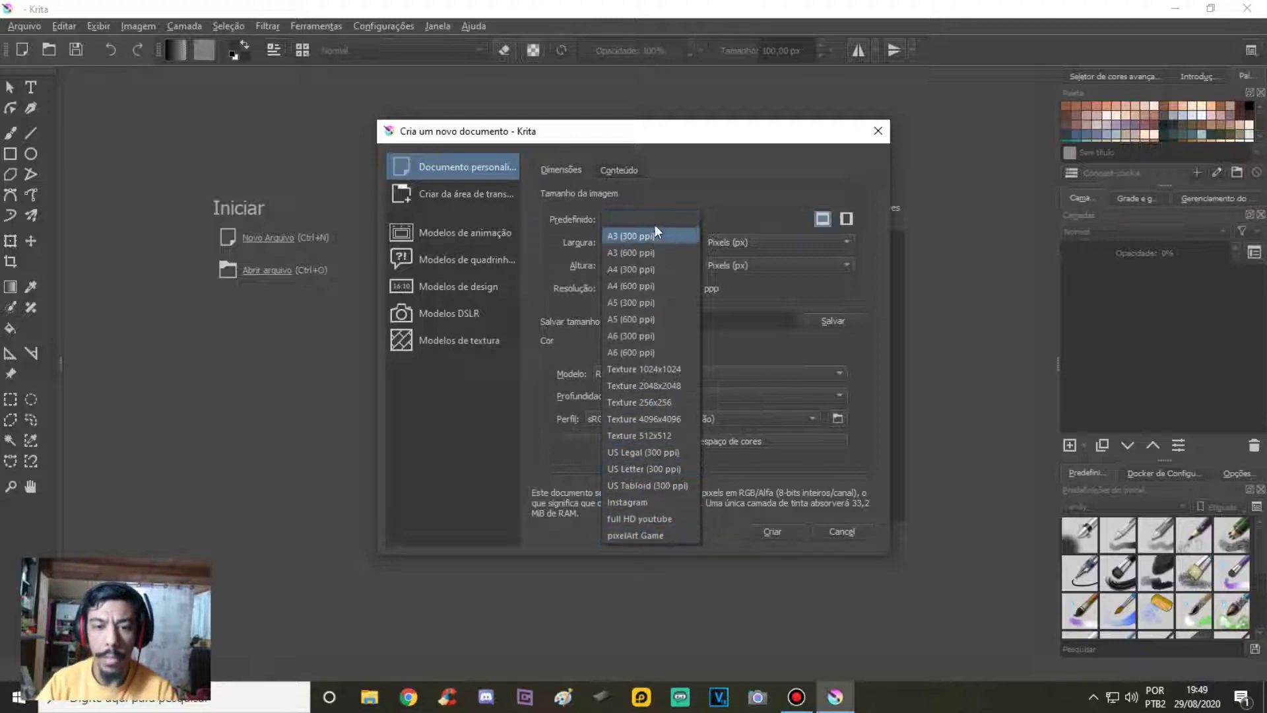
{"action": "left_click", "coordinate": [638, 269]}
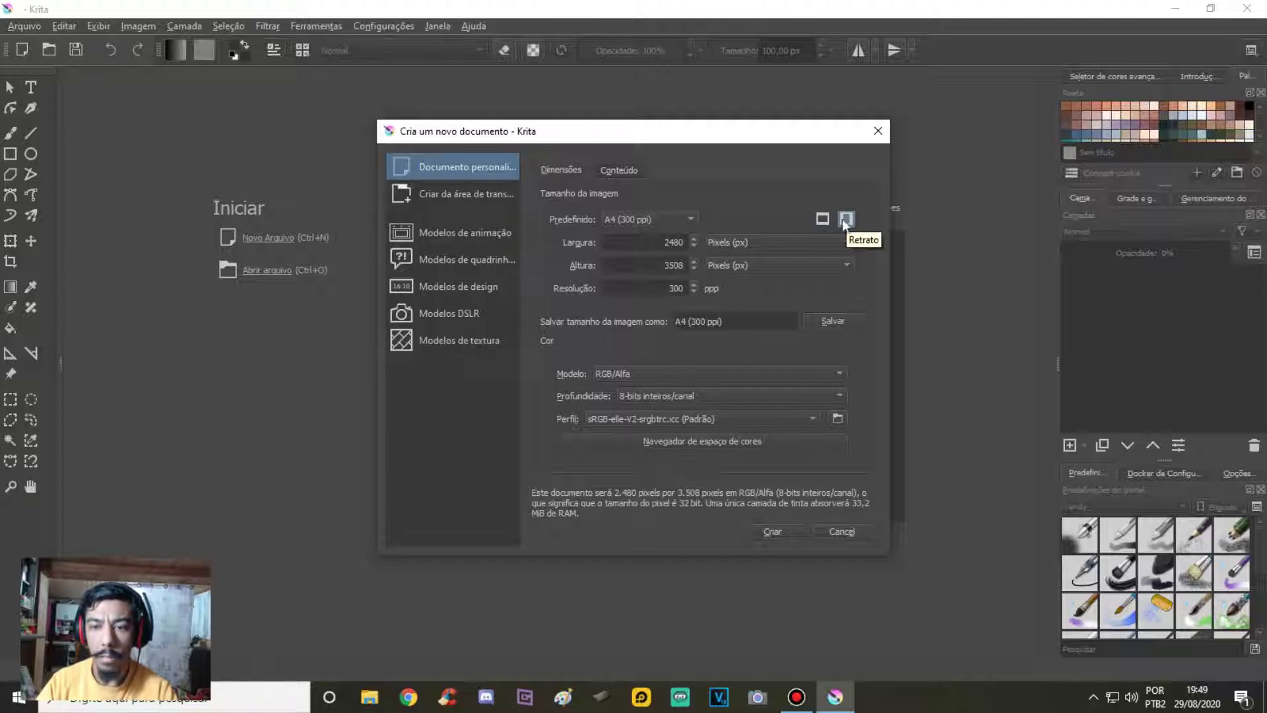
{"action": "left_click", "coordinate": [822, 218]}
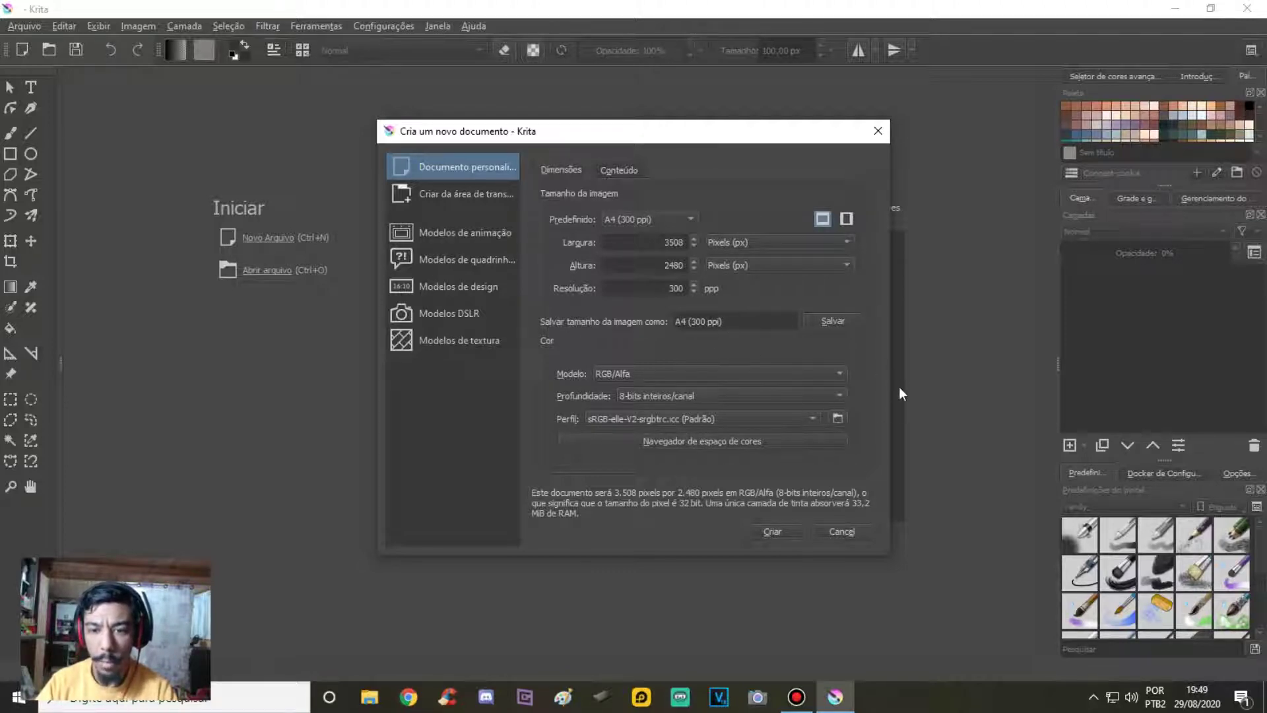
{"action": "left_click", "coordinate": [772, 532]}
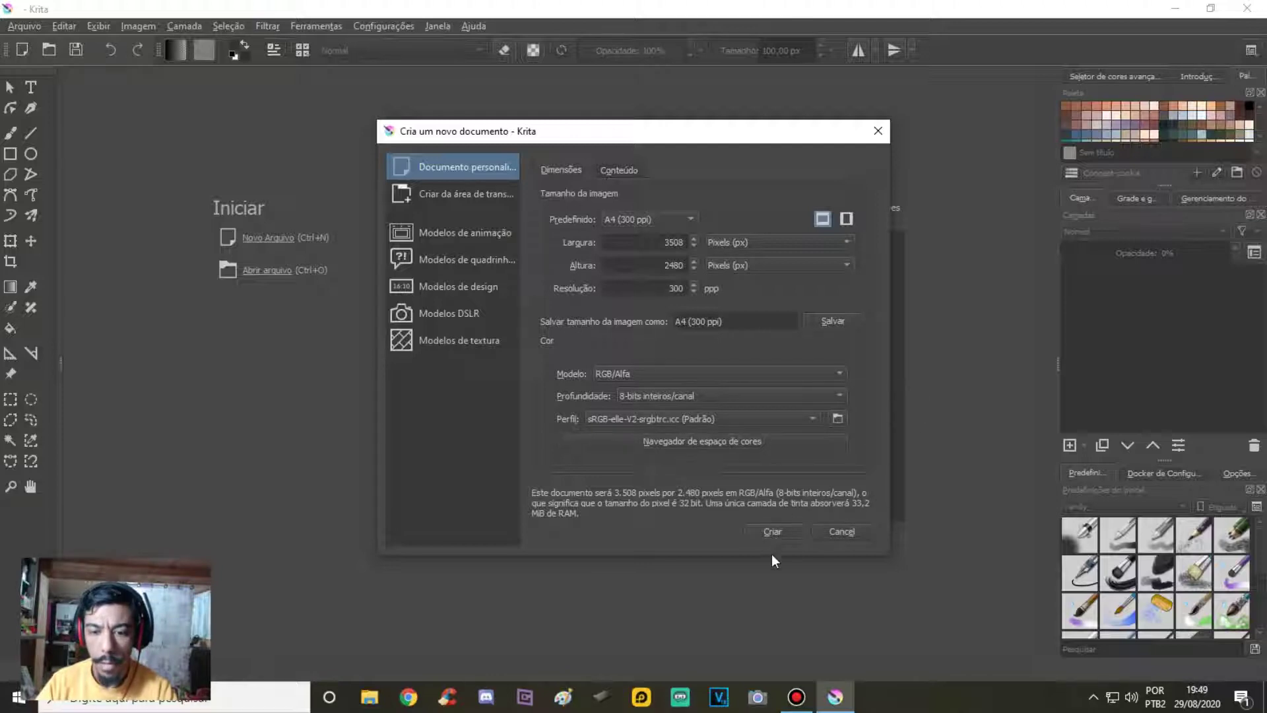
{"action": "left_click", "coordinate": [774, 533]}
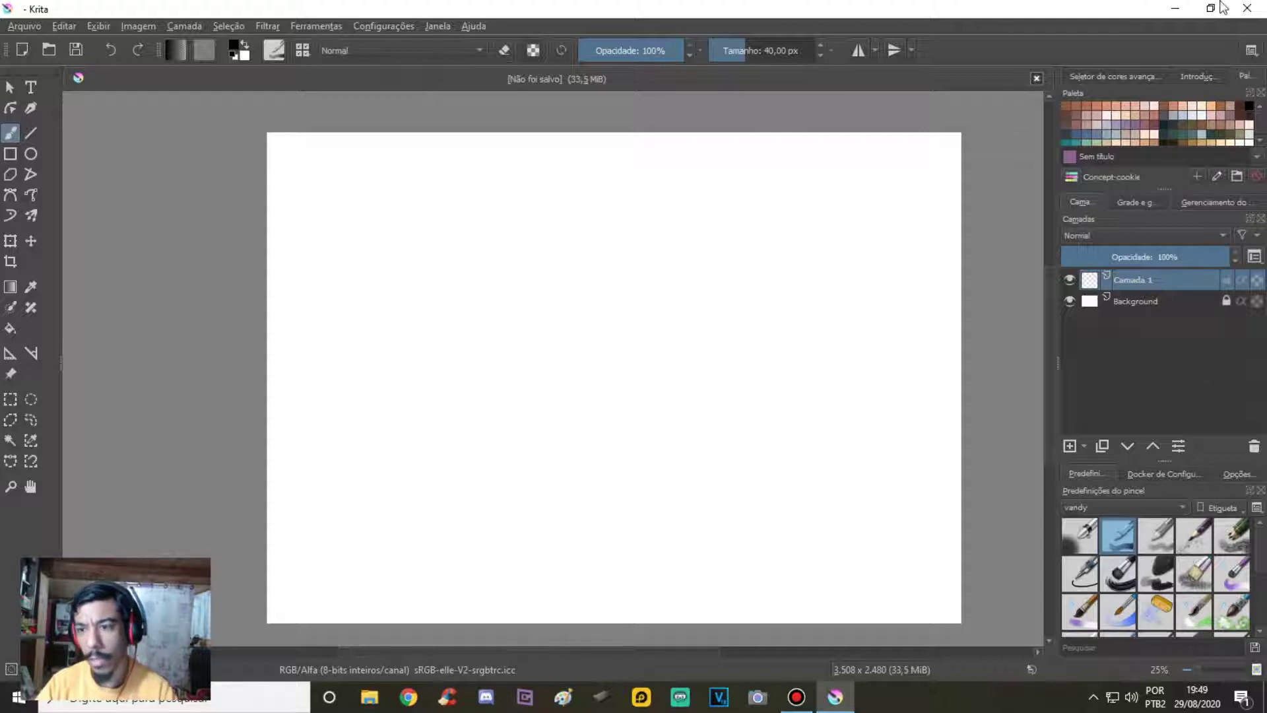
Step: Switch Krita to the Big_Paint workspace
{"action": "left_click", "coordinate": [1251, 52]}
{"action": "left_click", "coordinate": [1117, 141]}
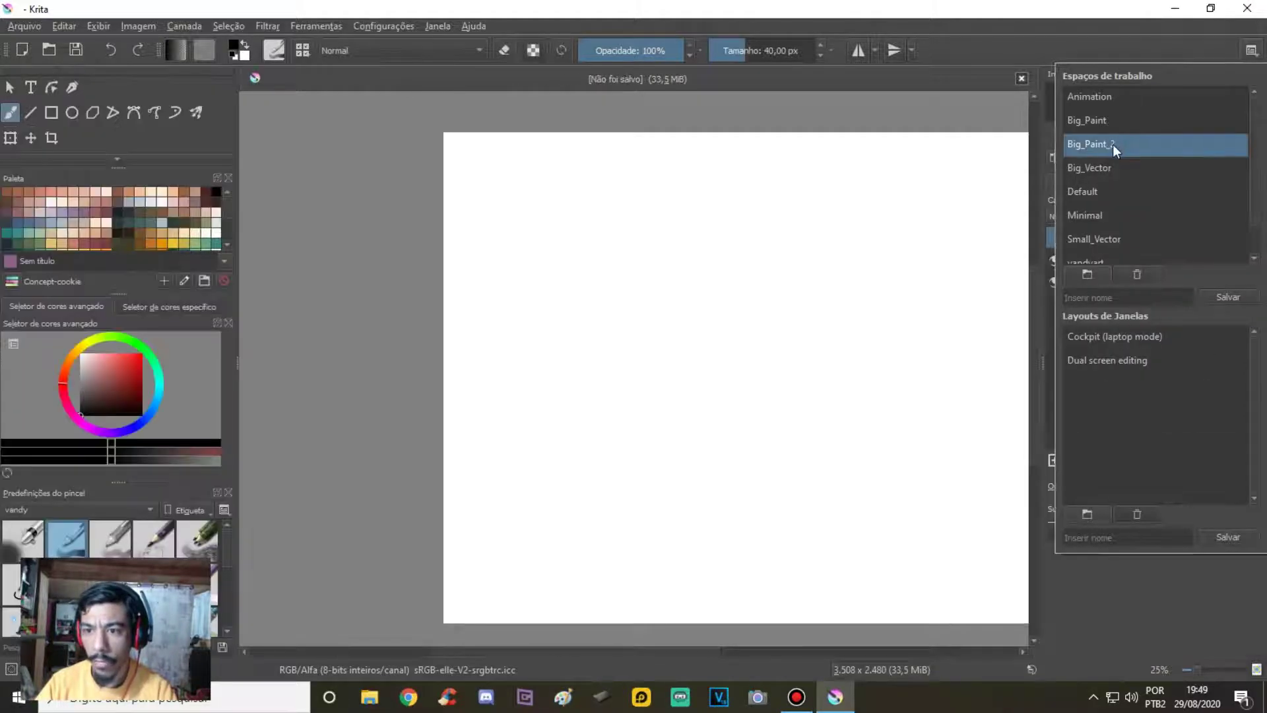
{"action": "left_click", "coordinate": [1107, 121]}
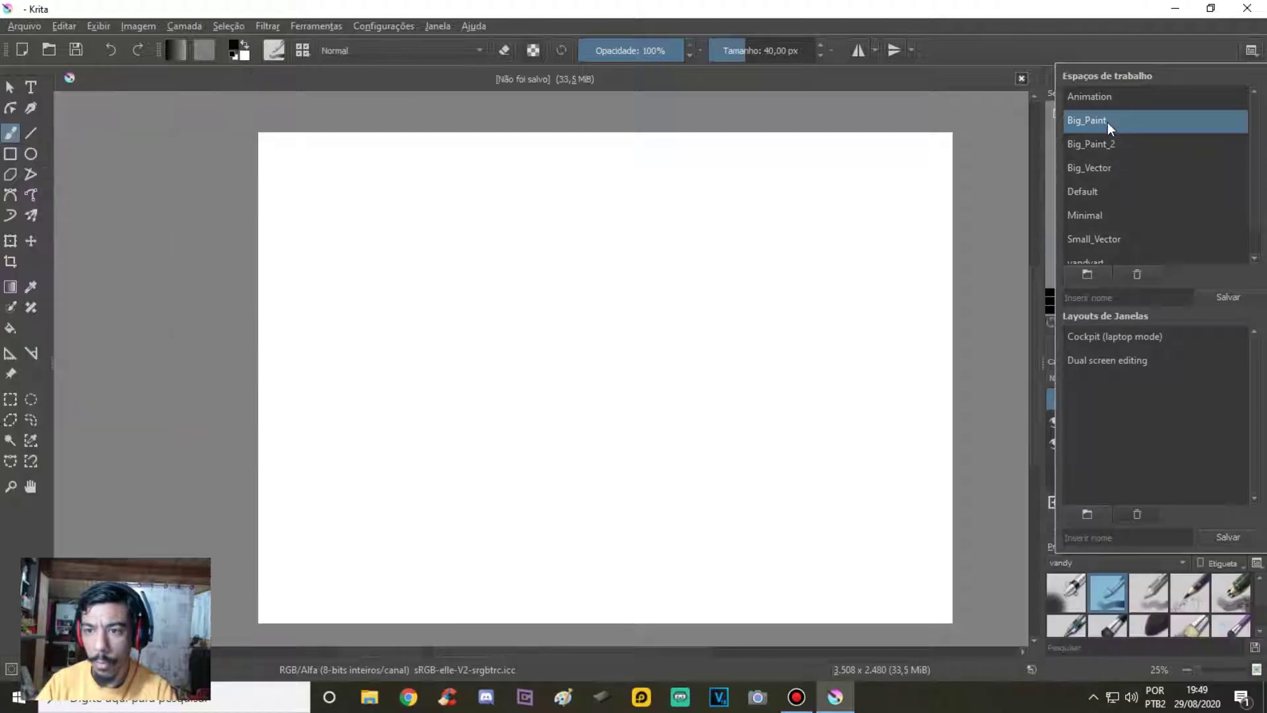
{"action": "left_click", "coordinate": [1031, 115]}
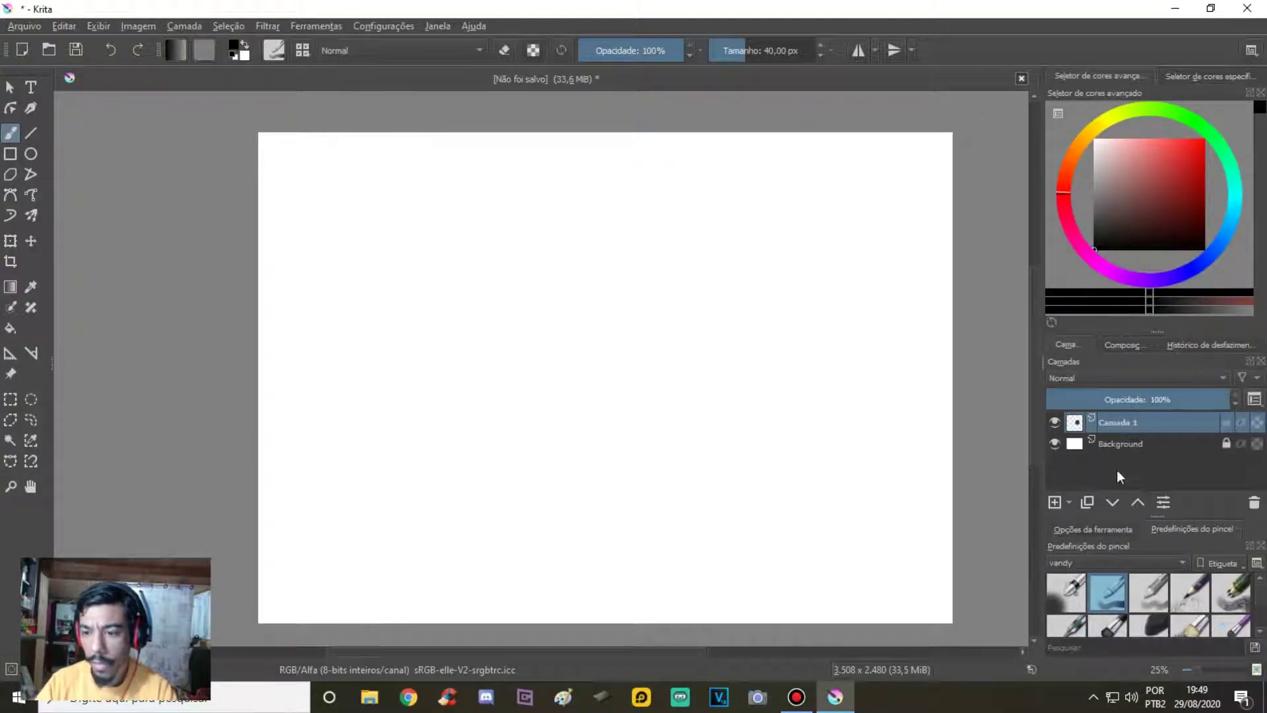
Step: Set the brush preset tag to All instead of vandy
{"action": "left_click", "coordinate": [1118, 564]}
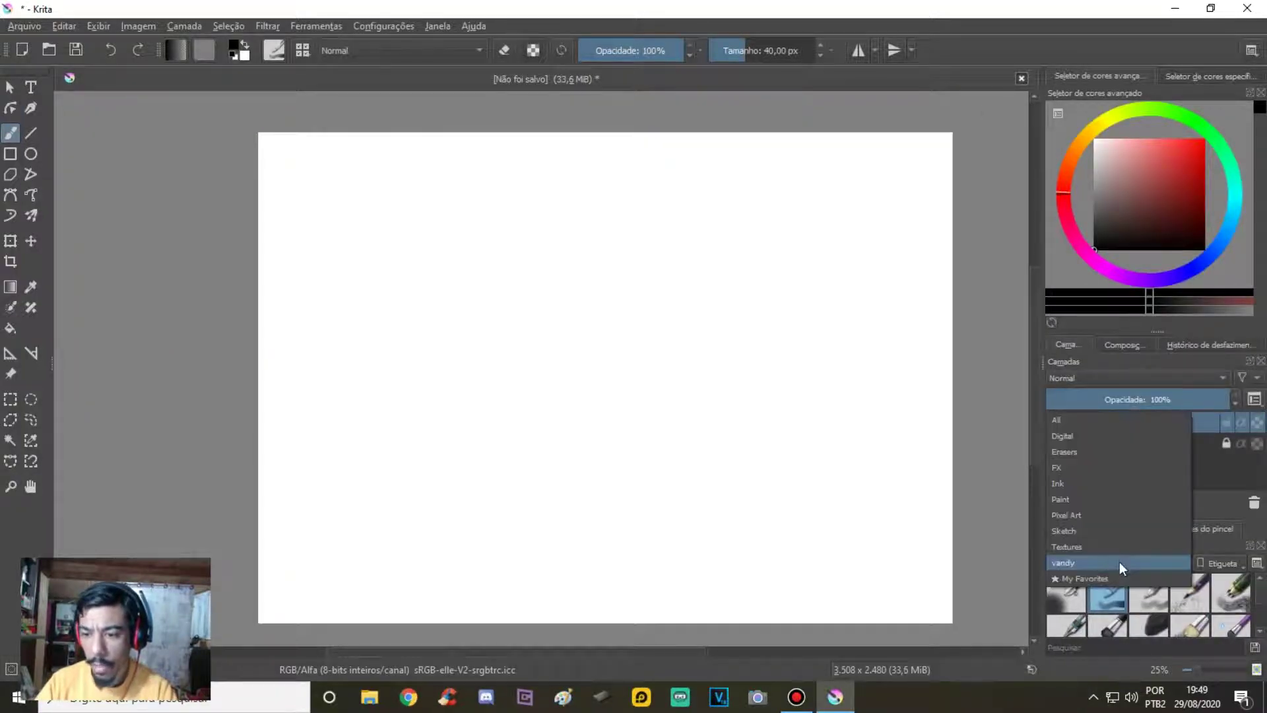
{"action": "left_click", "coordinate": [1087, 426]}
{"action": "left_click", "coordinate": [1091, 531]}
{"action": "left_click", "coordinate": [1179, 528]}
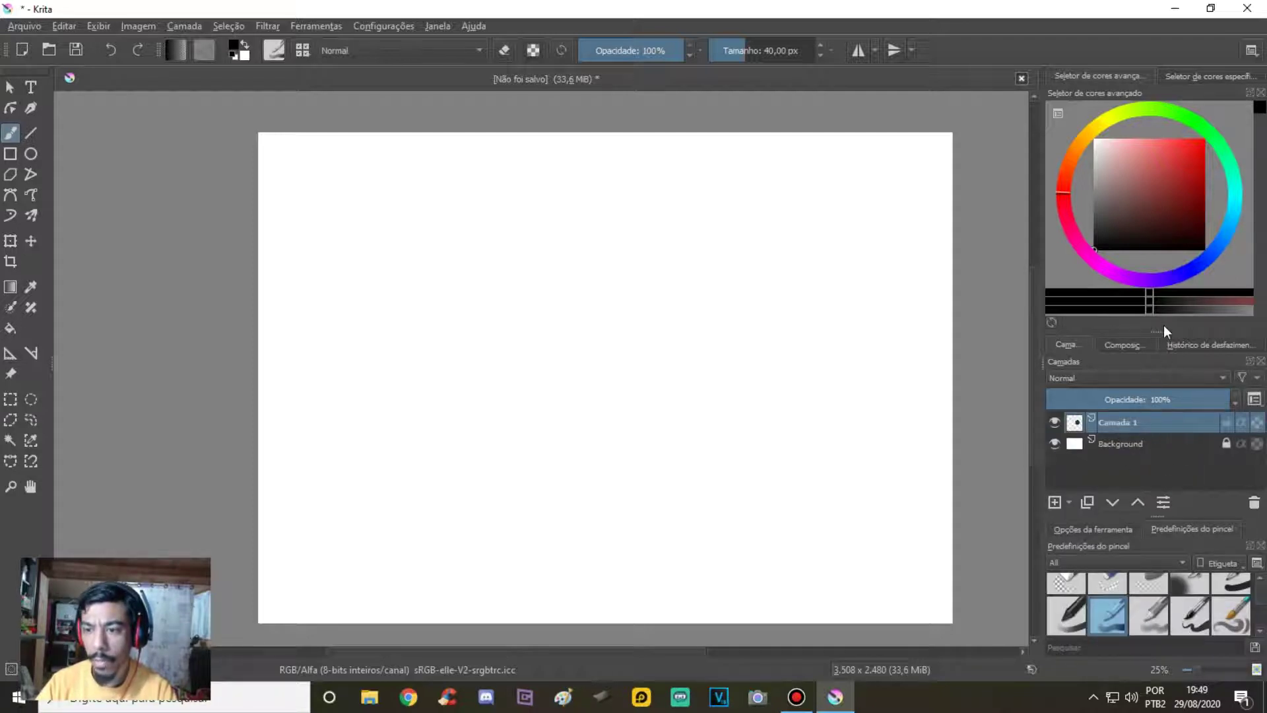
Step: Resize and review the layers panel tabs, then close the Layers docker
{"action": "left_click_drag", "start_coordinate": [1164, 326], "coordinate": [1163, 296]}
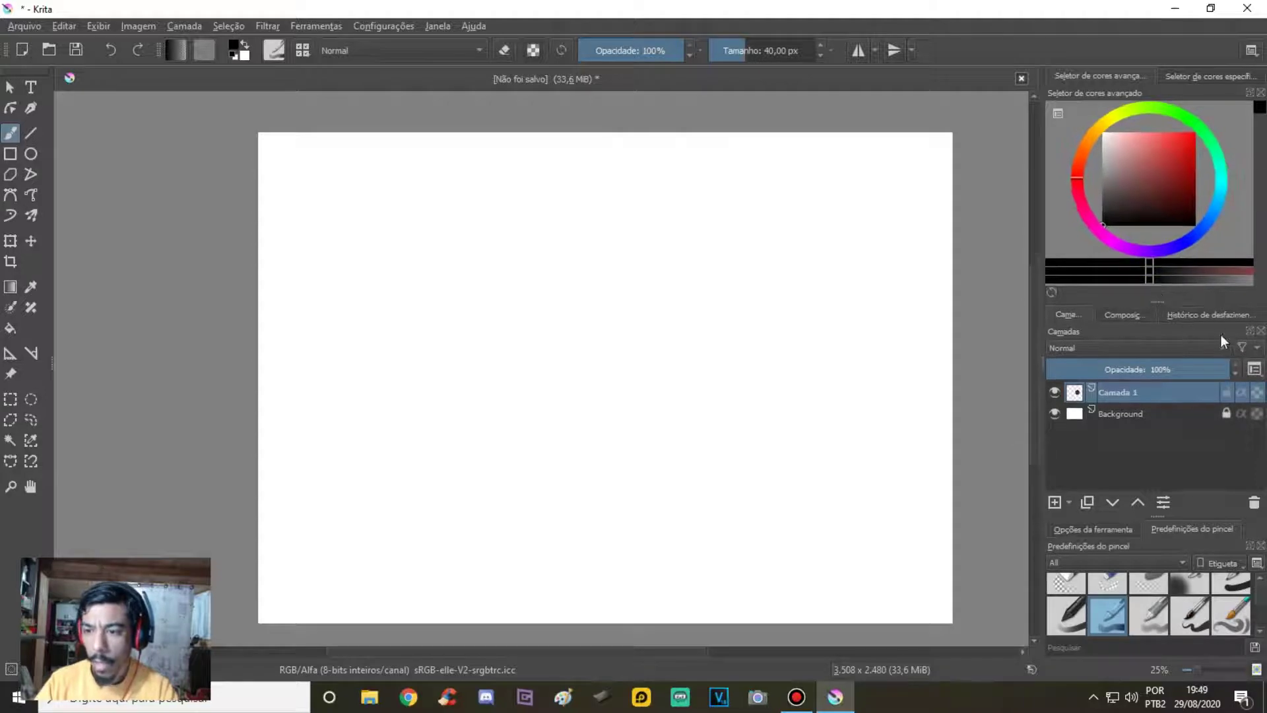
{"action": "left_click", "coordinate": [1210, 314]}
{"action": "left_click", "coordinate": [1135, 315]}
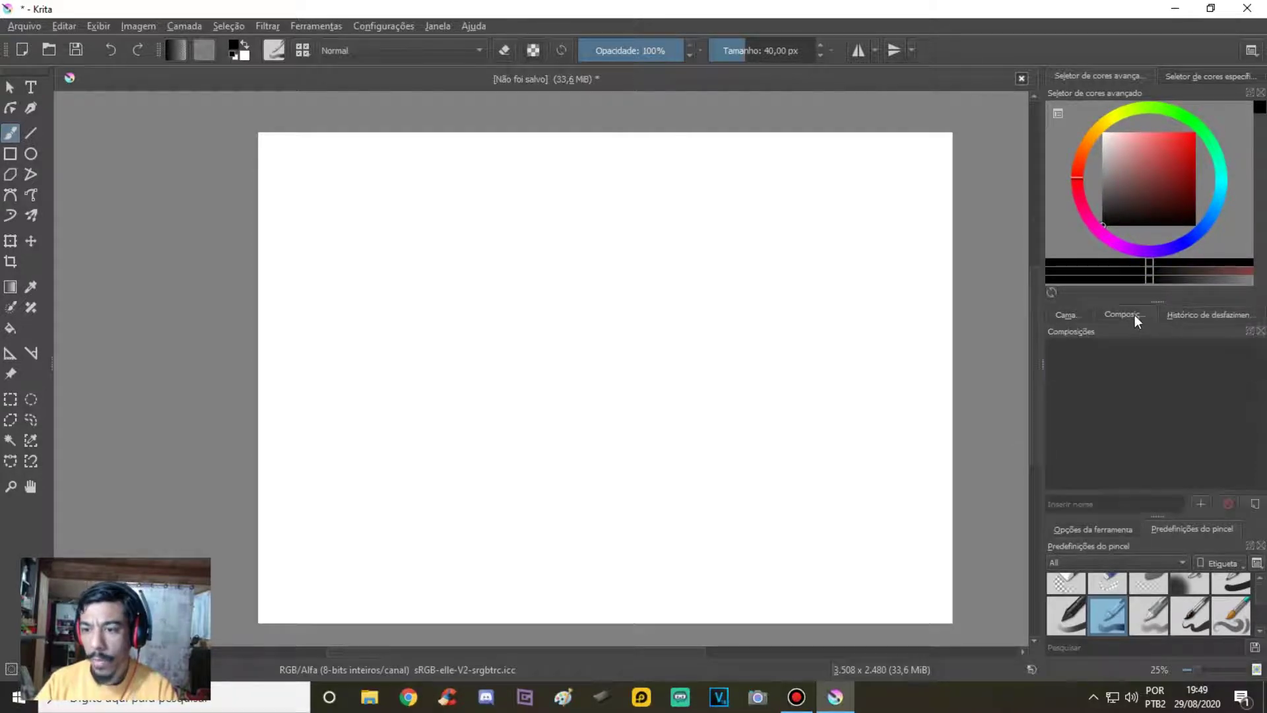
{"action": "left_click", "coordinate": [1069, 315]}
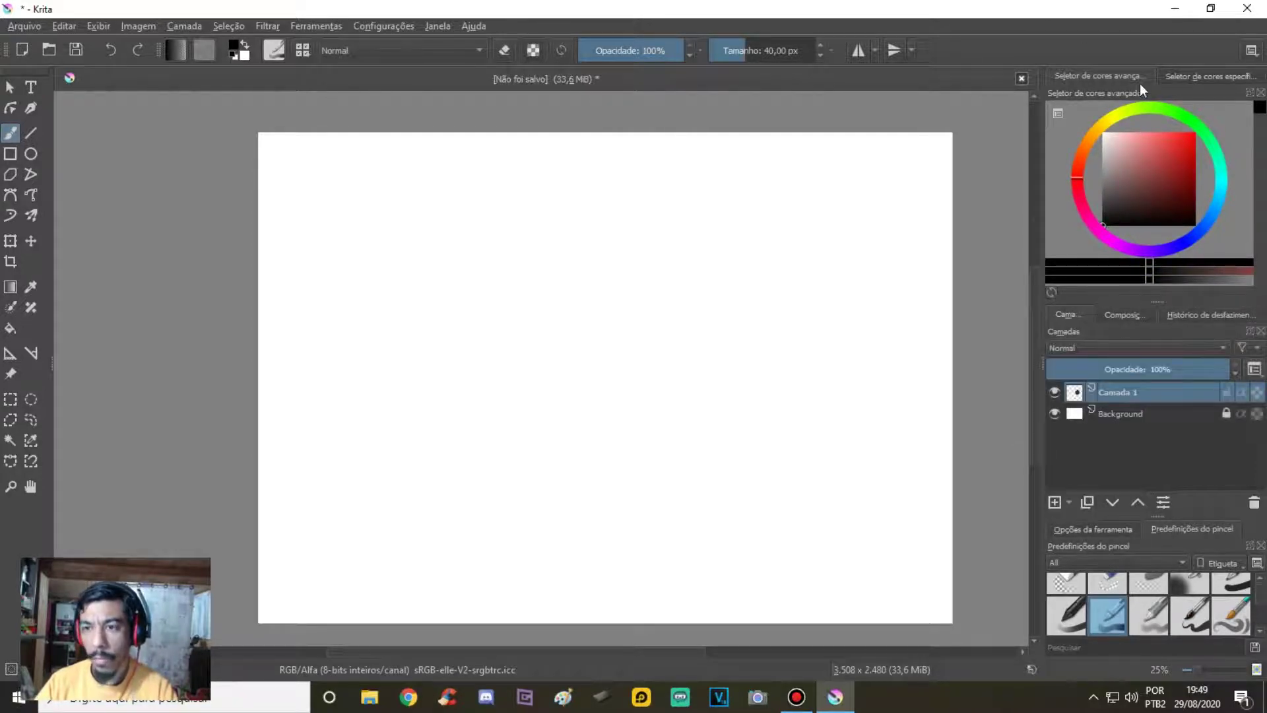
{"action": "left_click", "coordinate": [1252, 52]}
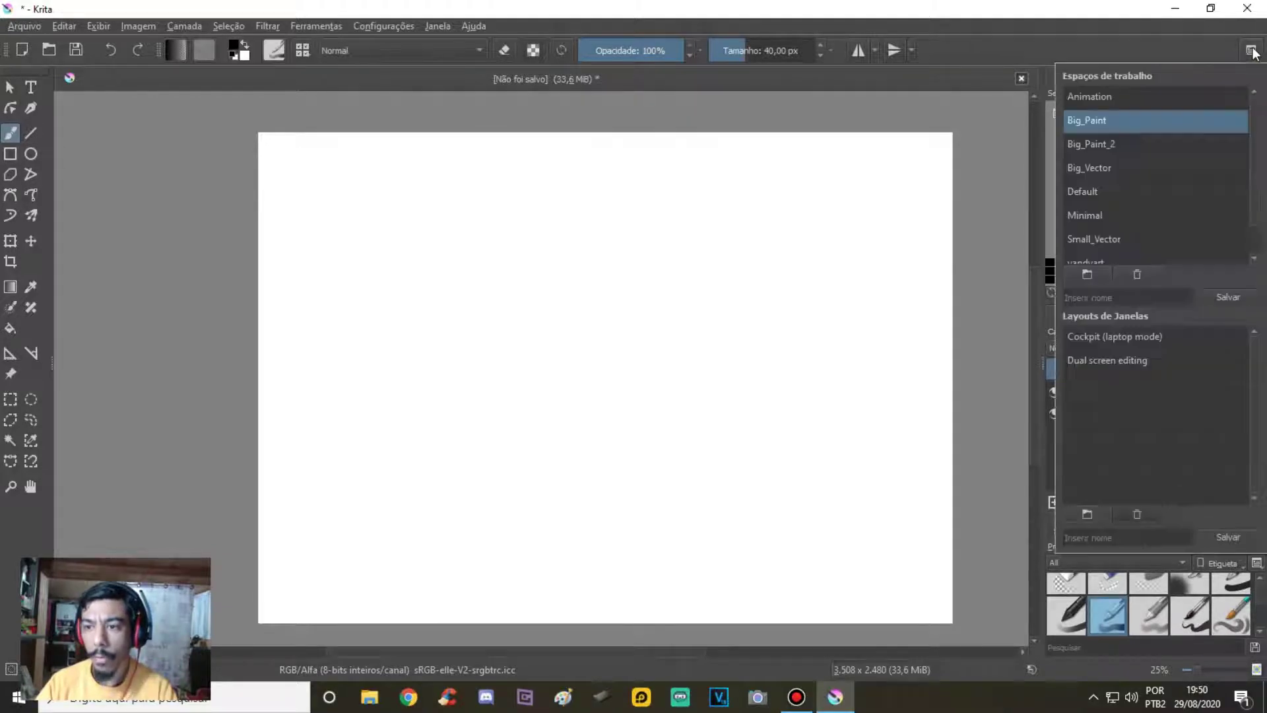
{"action": "scroll", "coordinate": [1156, 179], "scroll_direction": "down", "scroll_amount": 1}
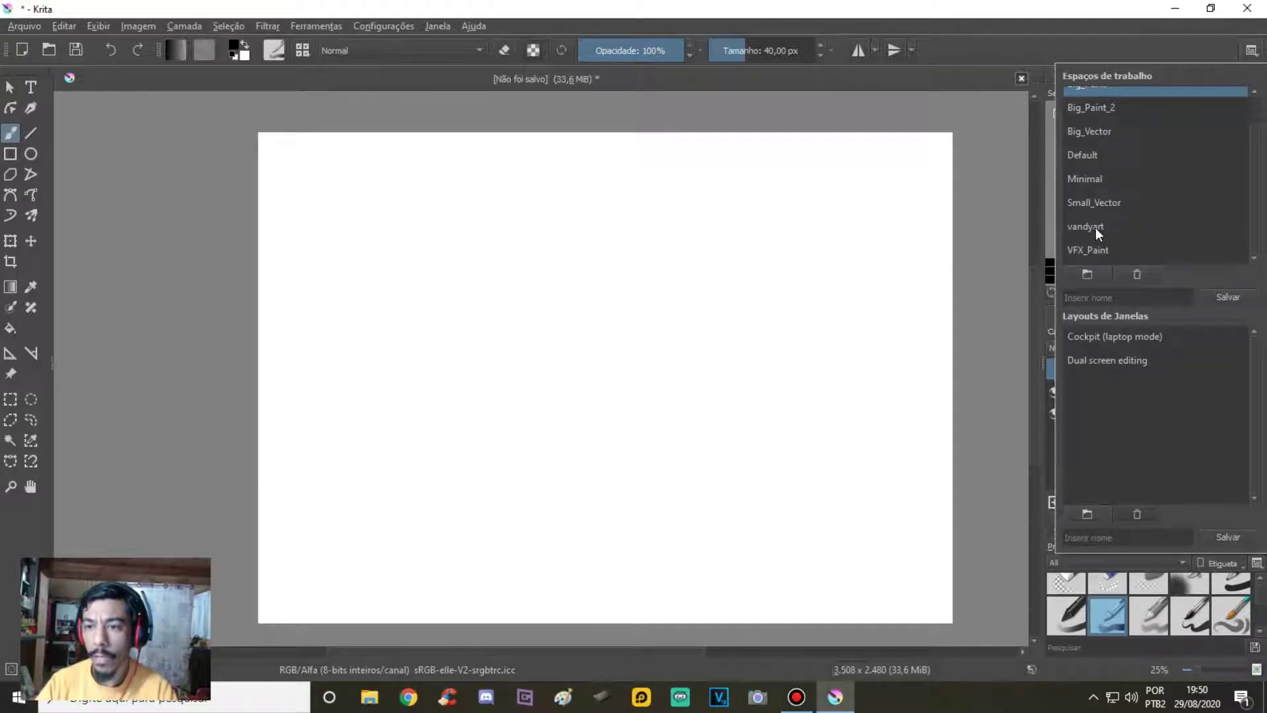
{"action": "scroll", "coordinate": [1203, 165], "scroll_direction": "up", "scroll_amount": 1}
{"action": "left_click", "coordinate": [952, 114]}
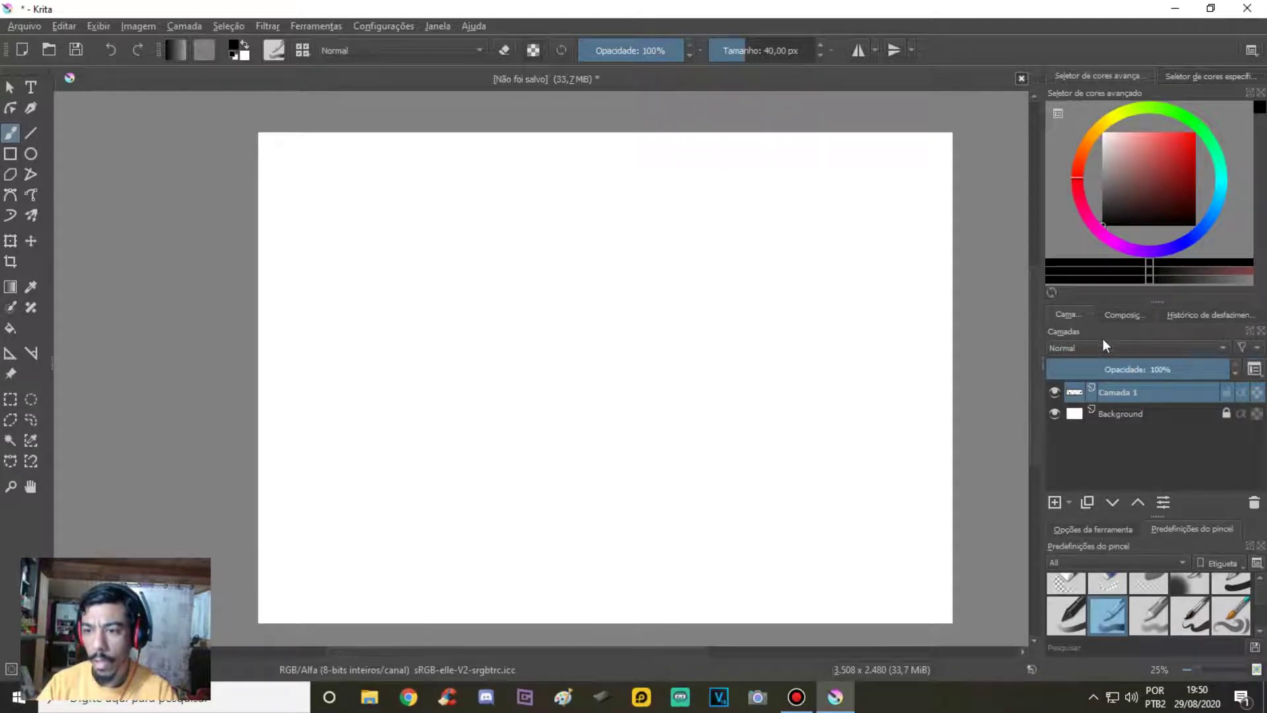
{"action": "left_click", "coordinate": [1264, 332]}
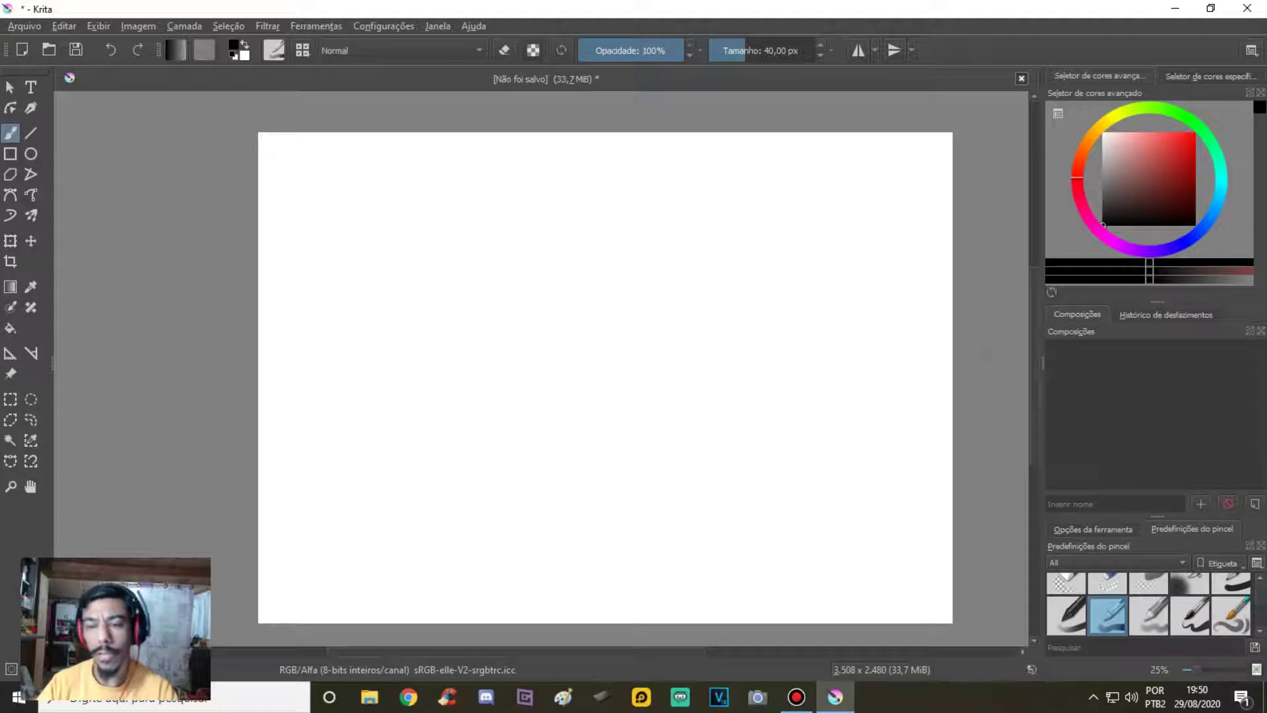
Step: Browse Krita's Arquivo (File) and Exibir (View) menus
{"action": "left_click", "coordinate": [32, 25]}
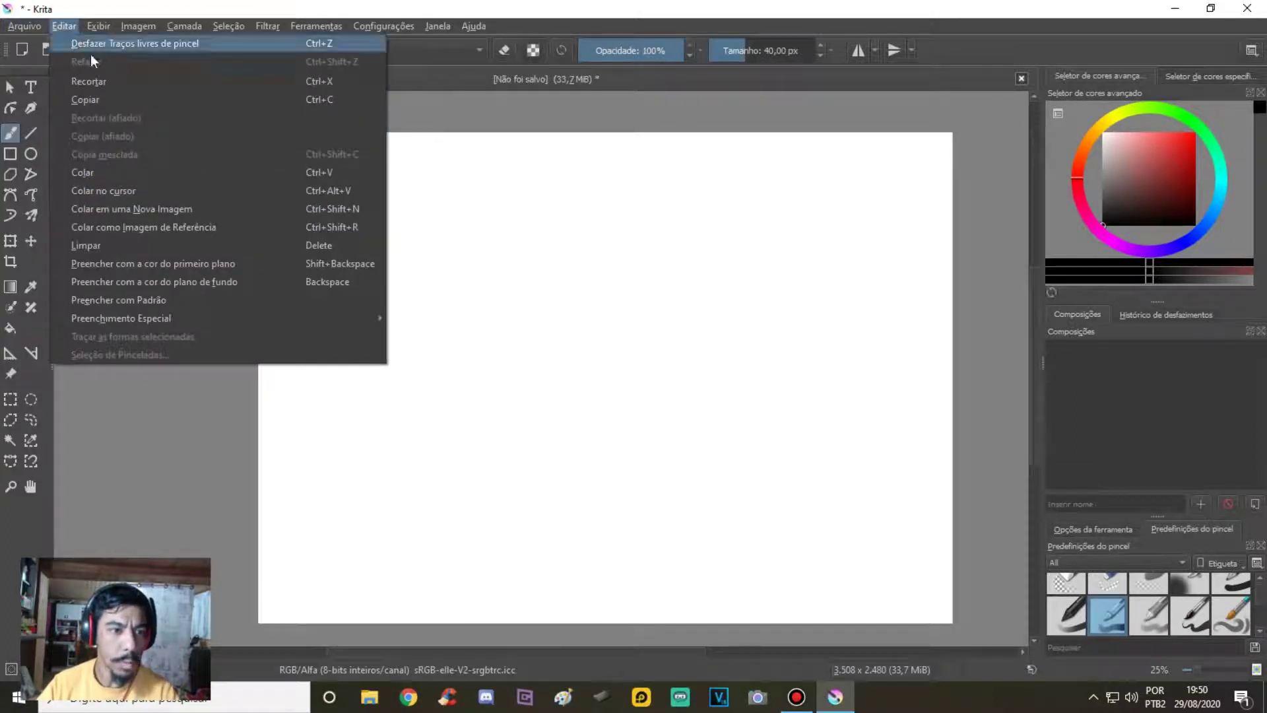
{"action": "left_click", "coordinate": [101, 32]}
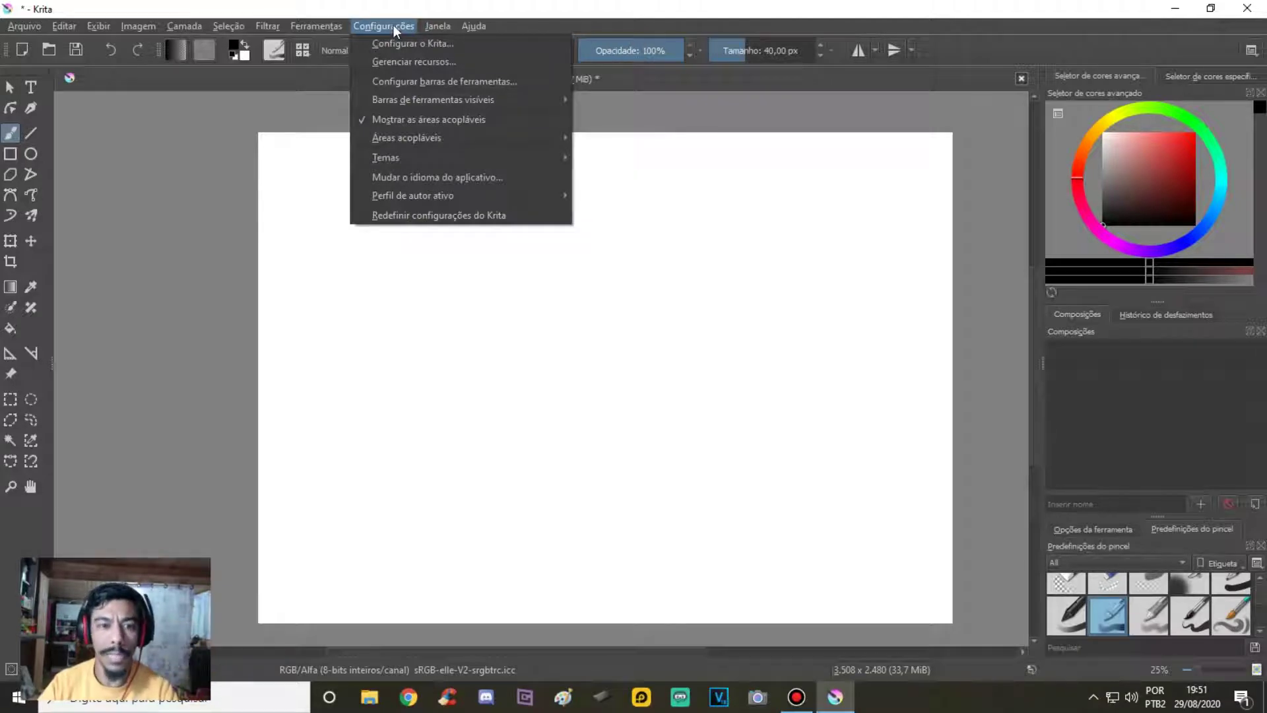
{"action": "mouse_move", "coordinate": [407, 137]}
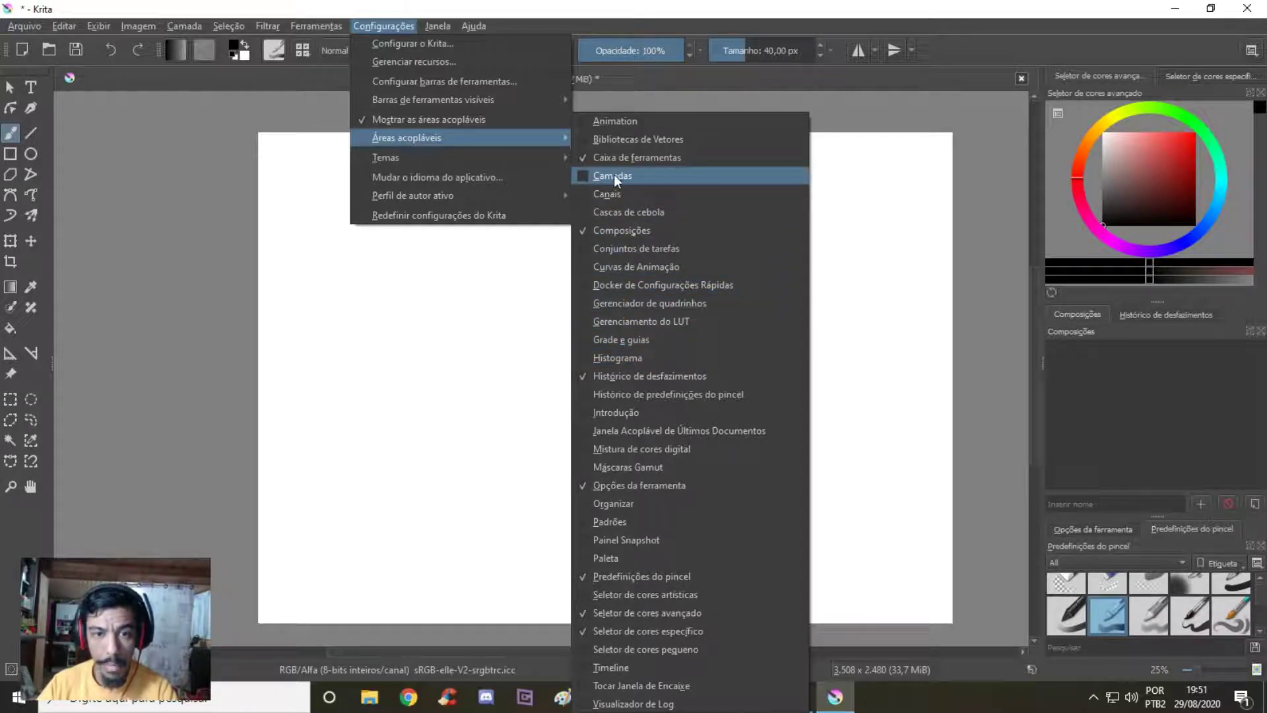
Step: Re-enable the Camadas docker beside Composições, showing Camada 1 and Background, and reopen the docker list
{"action": "left_click", "coordinate": [581, 176]}
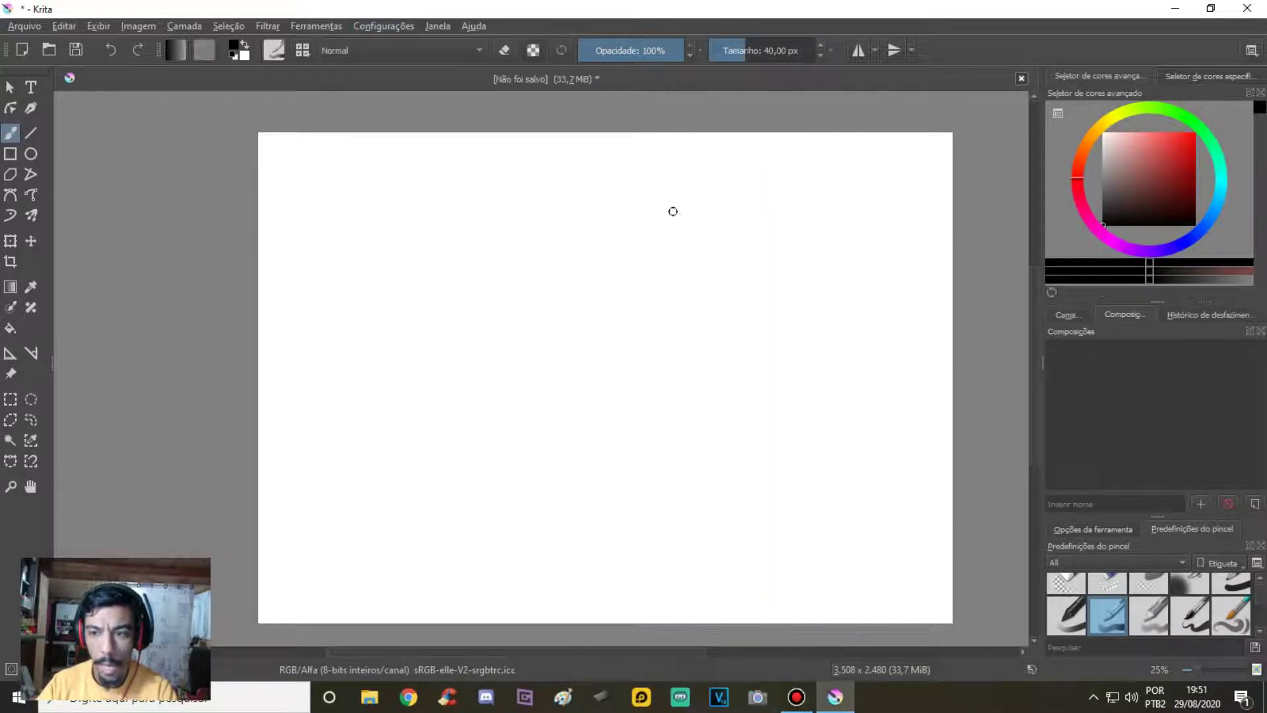
{"action": "left_click", "coordinate": [1066, 315]}
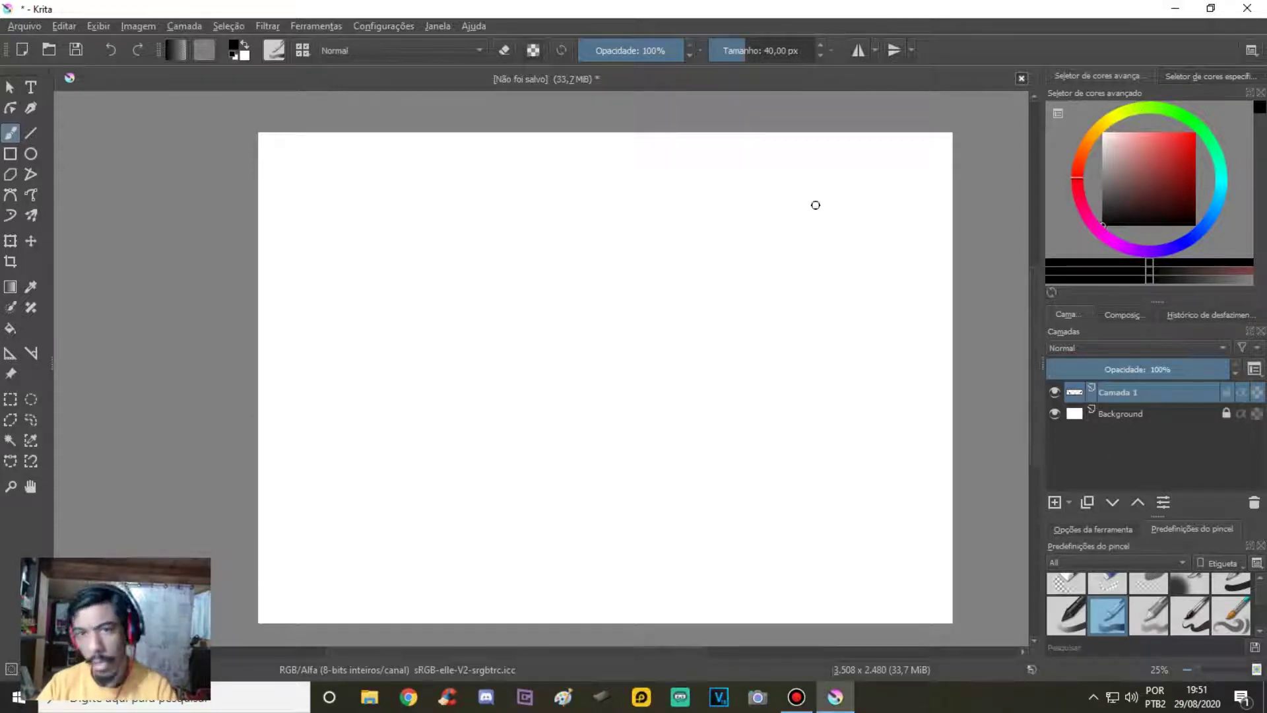
{"action": "left_click", "coordinate": [382, 27]}
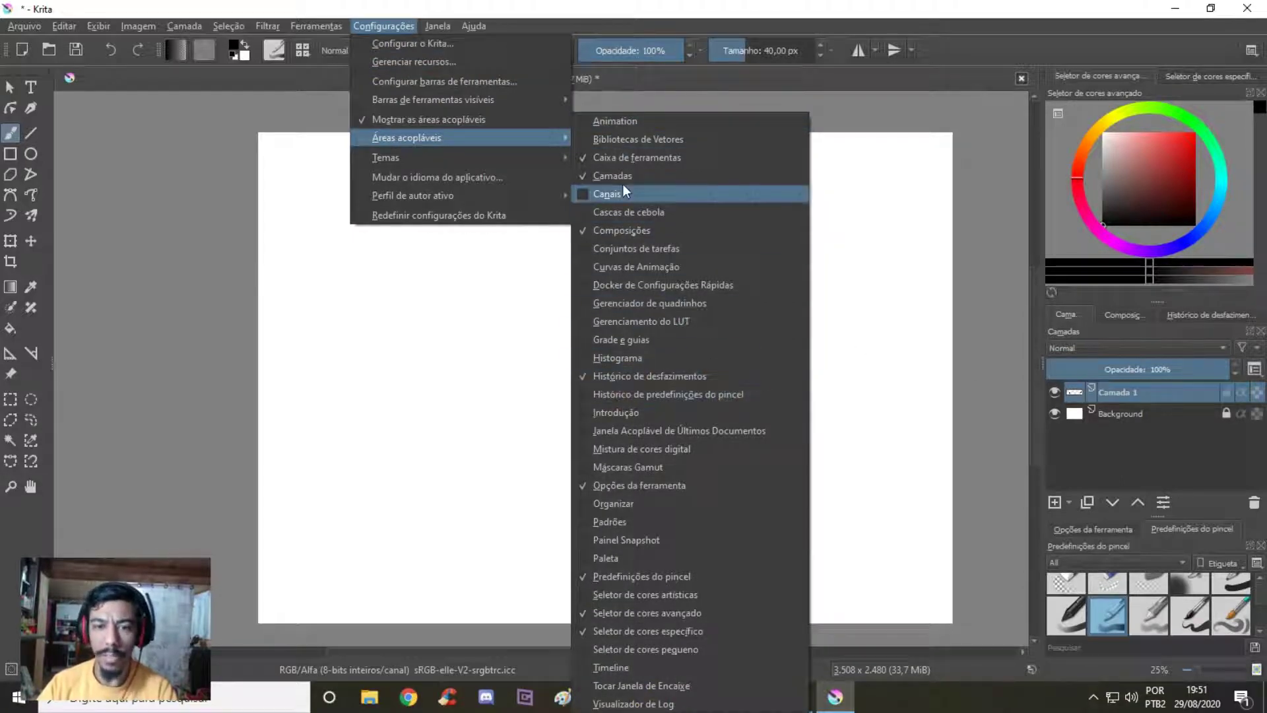
Step: Add the Animation docker as a floating panel, narrowing it and moving it over the canvas
{"action": "left_click", "coordinate": [583, 121]}
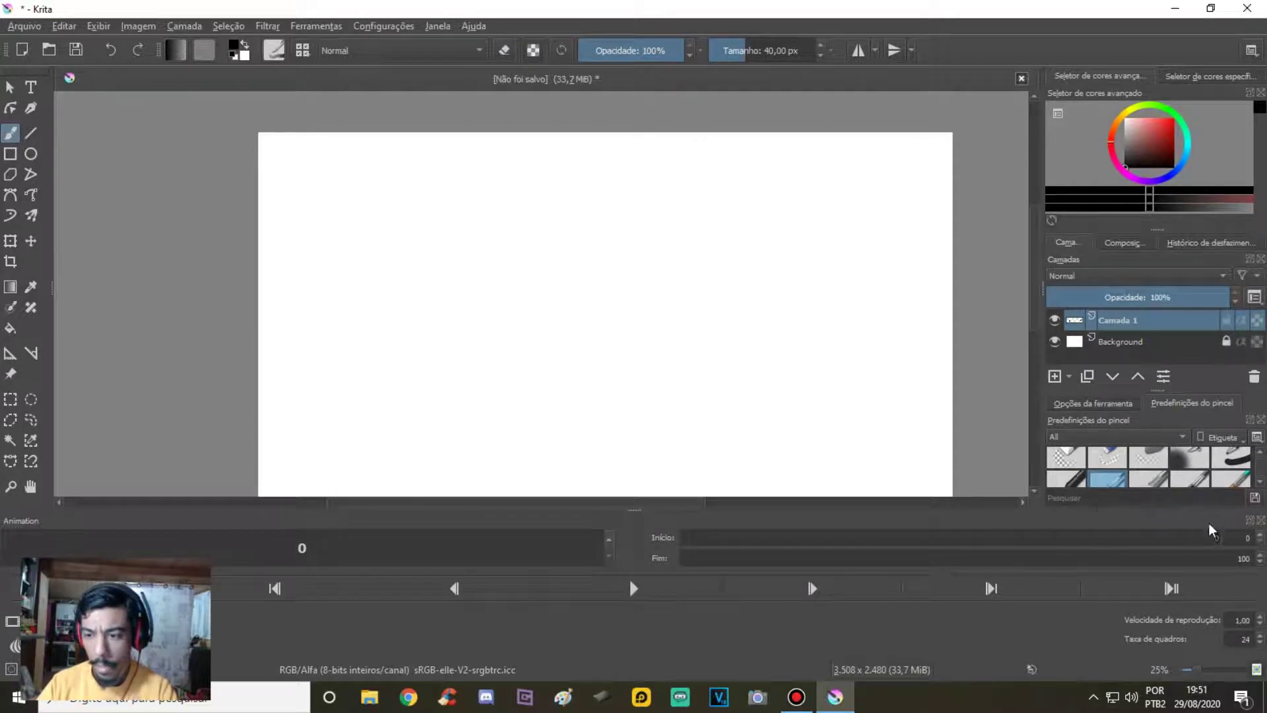
{"action": "left_click", "coordinate": [1249, 521]}
{"action": "left_click_drag", "start_coordinate": [679, 504], "coordinate": [634, 237]}
{"action": "left_click_drag", "start_coordinate": [1221, 332], "coordinate": [553, 331]}
{"action": "left_click_drag", "start_coordinate": [424, 244], "coordinate": [716, 252]}
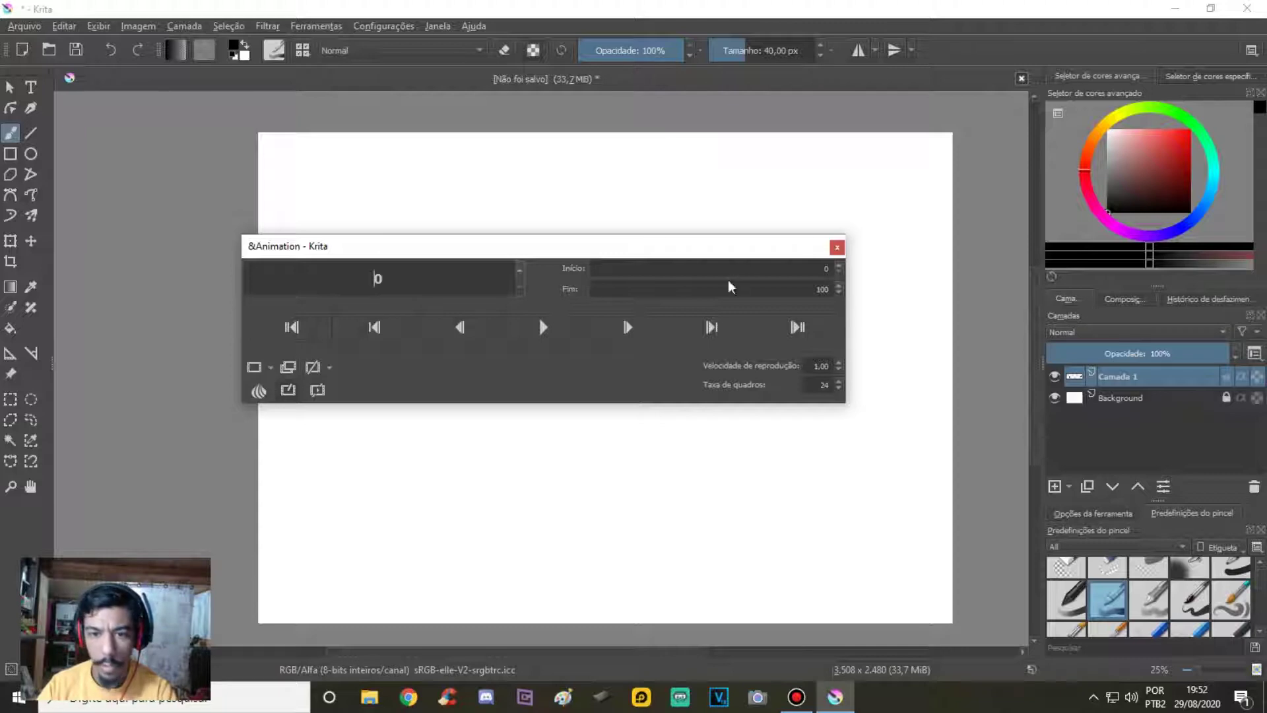
{"action": "left_click_drag", "start_coordinate": [709, 254], "coordinate": [617, 278]}
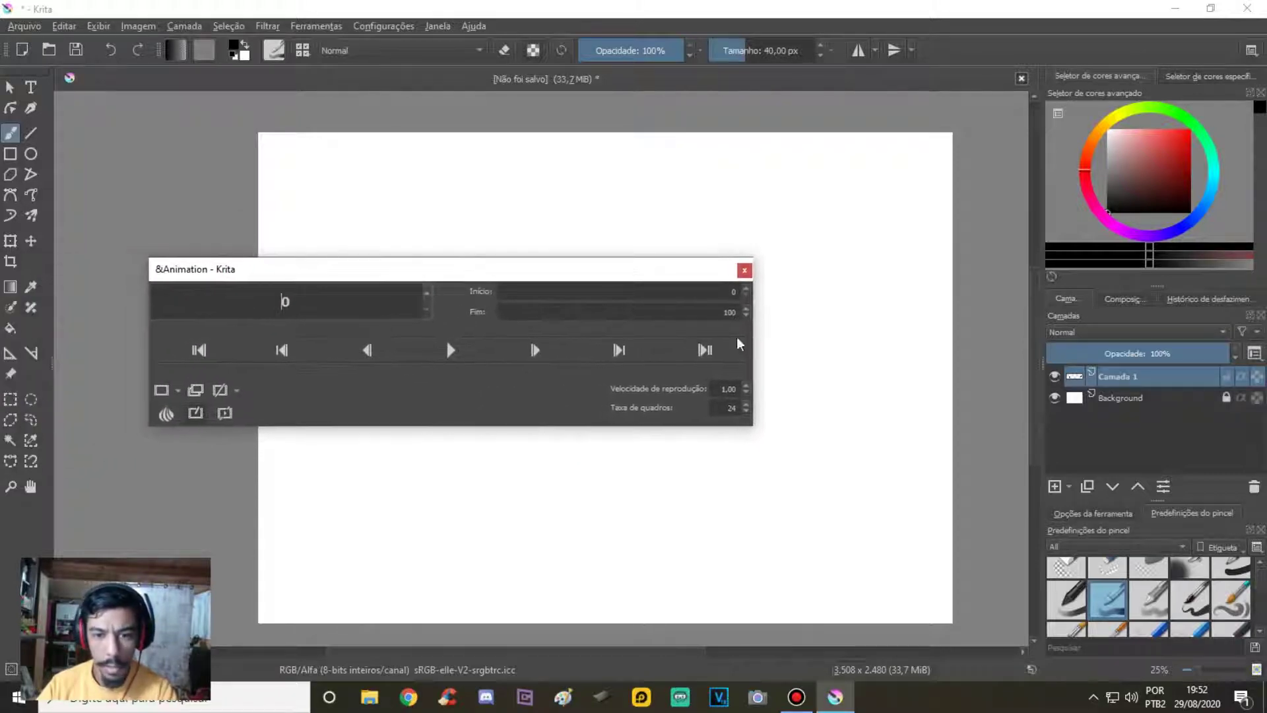
{"action": "left_click_drag", "start_coordinate": [753, 360], "coordinate": [479, 360]}
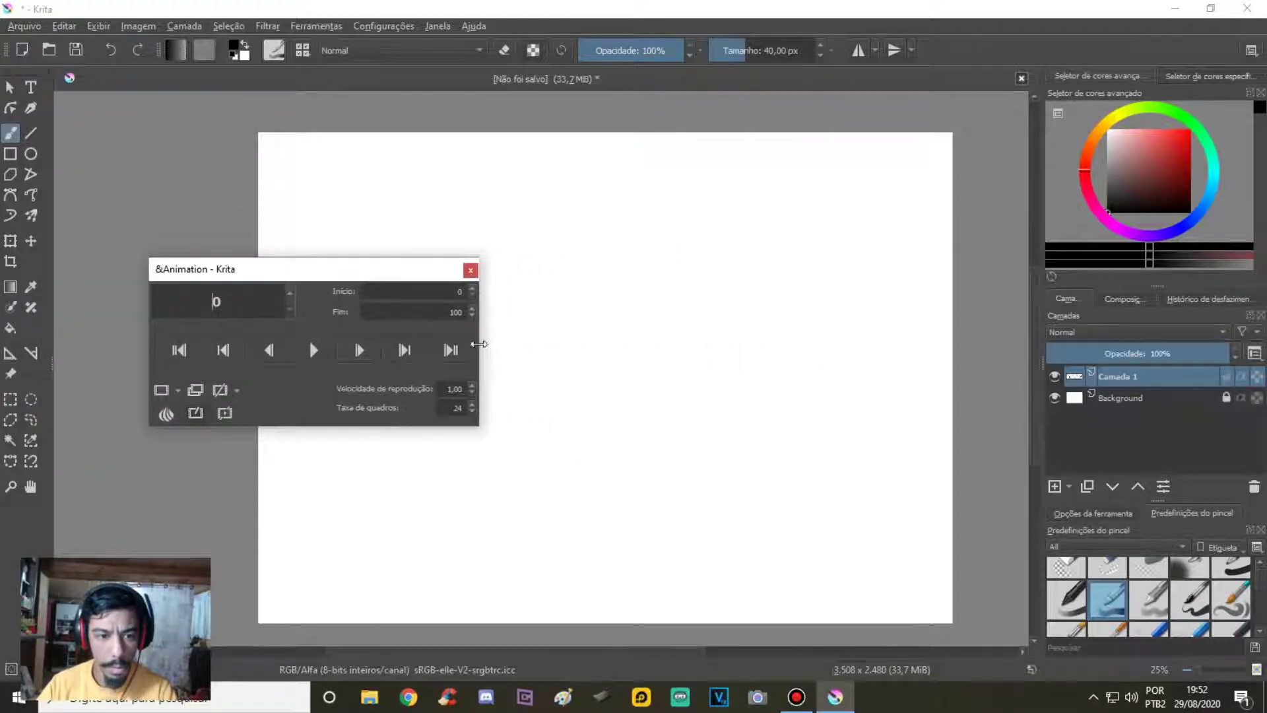
{"action": "mouse_move", "coordinate": [348, 280]}
{"action": "left_mouse_down"}
{"action": "mouse_move", "coordinate": [21, 498]}
{"action": "mouse_move", "coordinate": [495, 29]}
{"action": "mouse_move", "coordinate": [1184, 174]}
{"action": "mouse_move", "coordinate": [1141, 376]}
{"action": "mouse_move", "coordinate": [1128, 338]}
{"action": "left_mouse_up"}
Step: Dock the Animation panel in the right docker, with the Layers tab placed after Composições
{"action": "left_click", "coordinate": [1092, 300]}
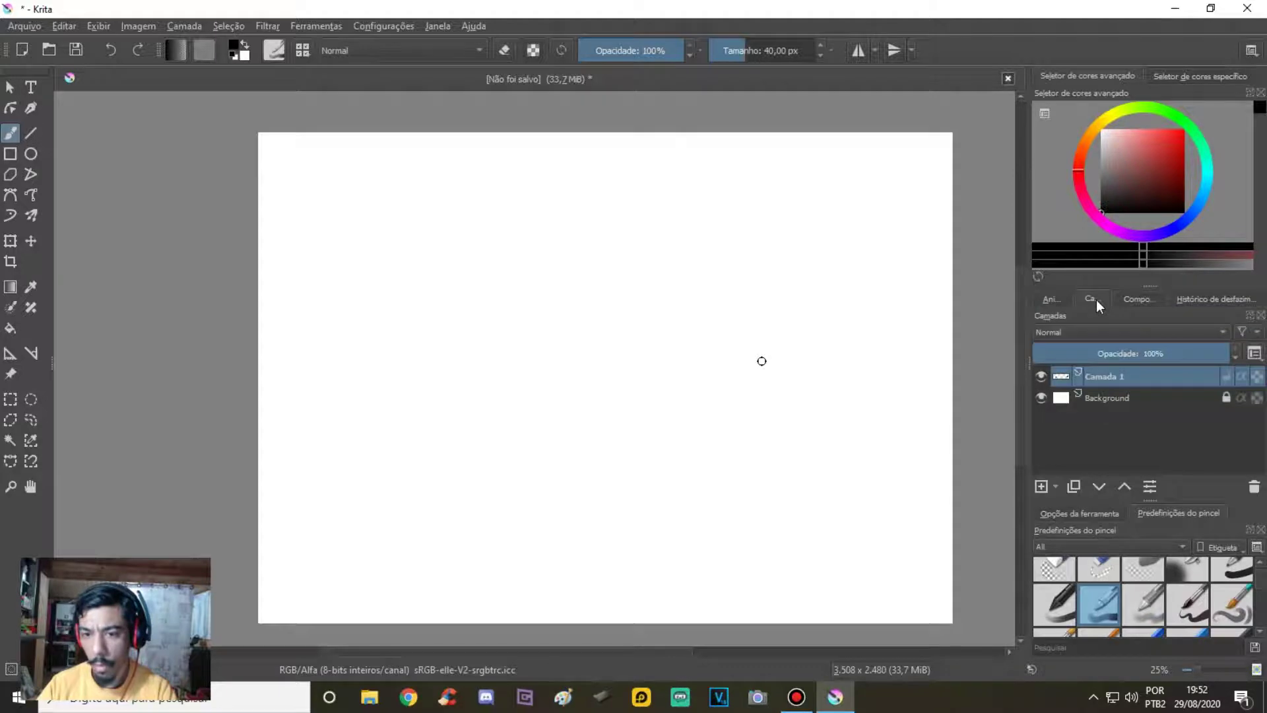
{"action": "left_click_drag", "start_coordinate": [1032, 299], "coordinate": [1119, 299]}
{"action": "left_click", "coordinate": [1111, 298]}
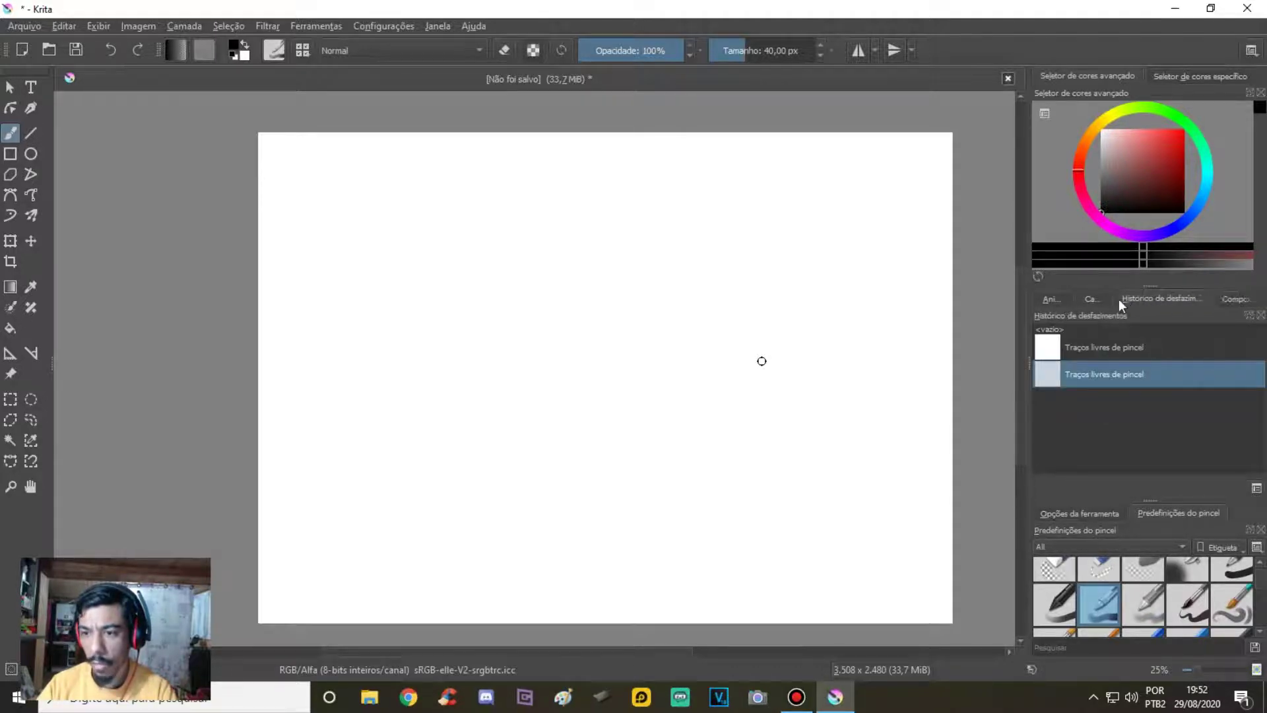
{"action": "left_click", "coordinate": [1096, 300]}
{"action": "left_click", "coordinate": [1088, 298]}
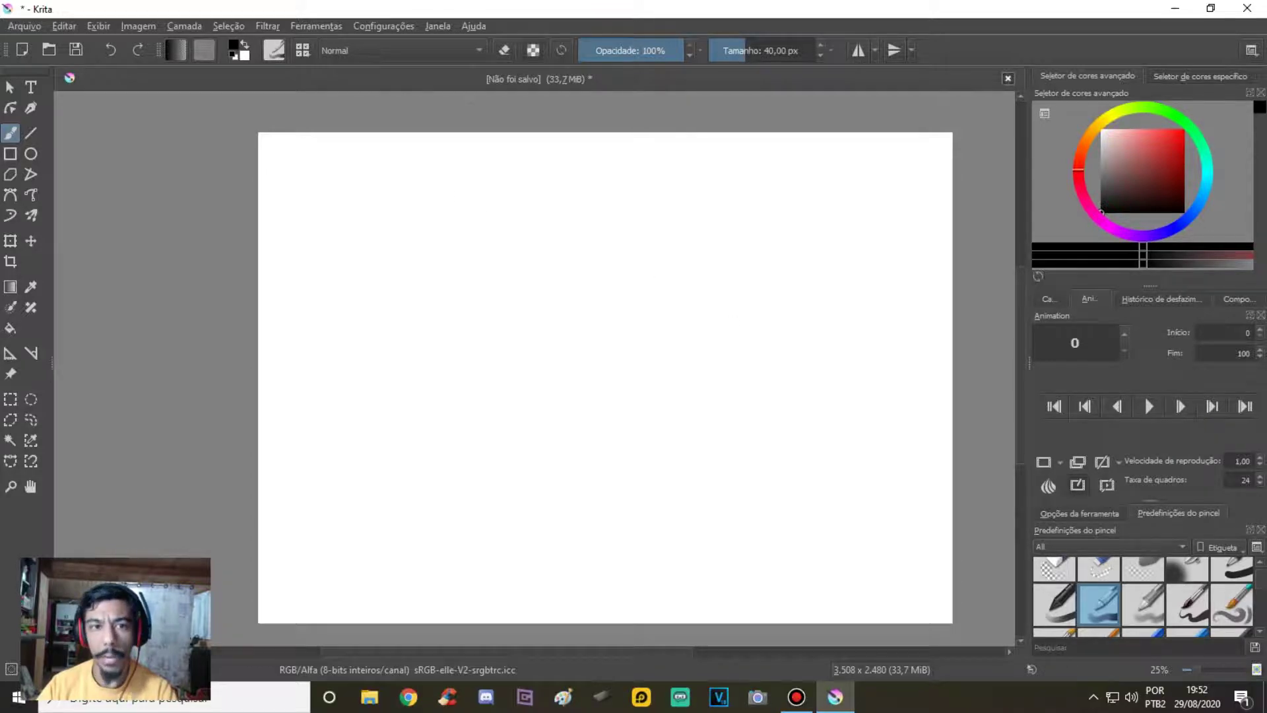
{"action": "left_click", "coordinate": [383, 26]}
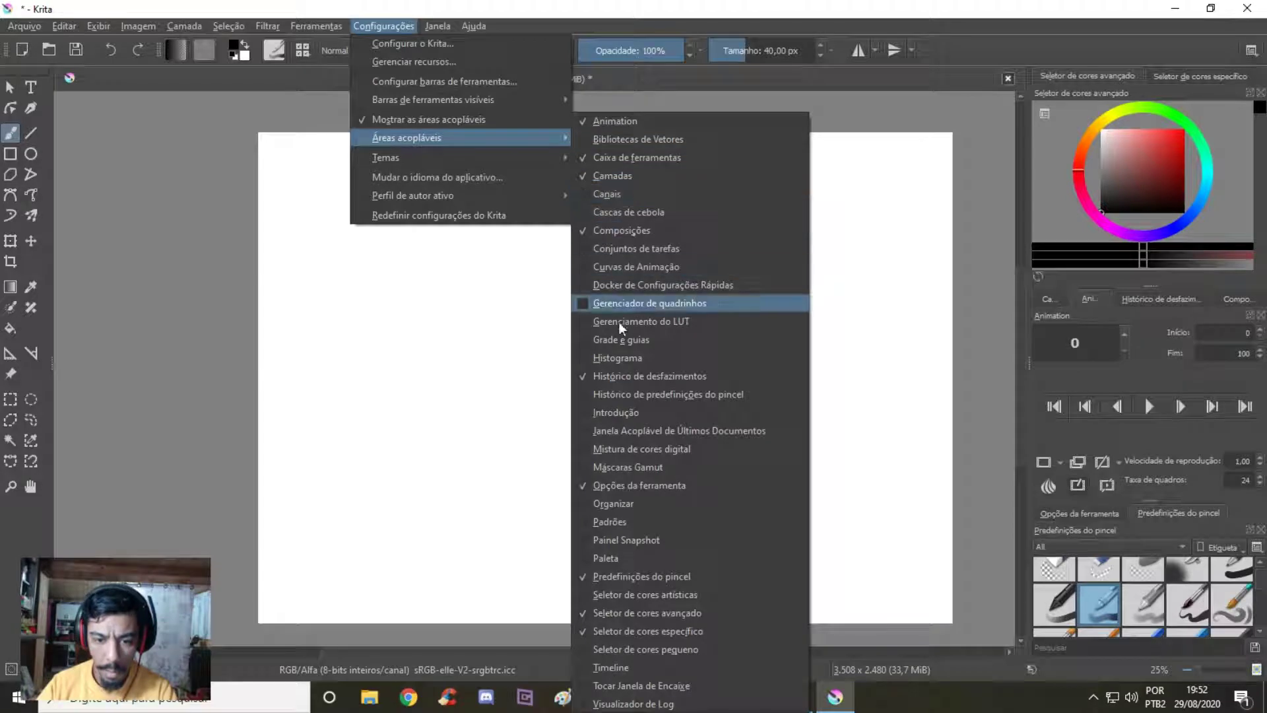
Step: Add the Timeline docker, dock it across the top and shrink it, then list saved workspaces
{"action": "left_click", "coordinate": [584, 668]}
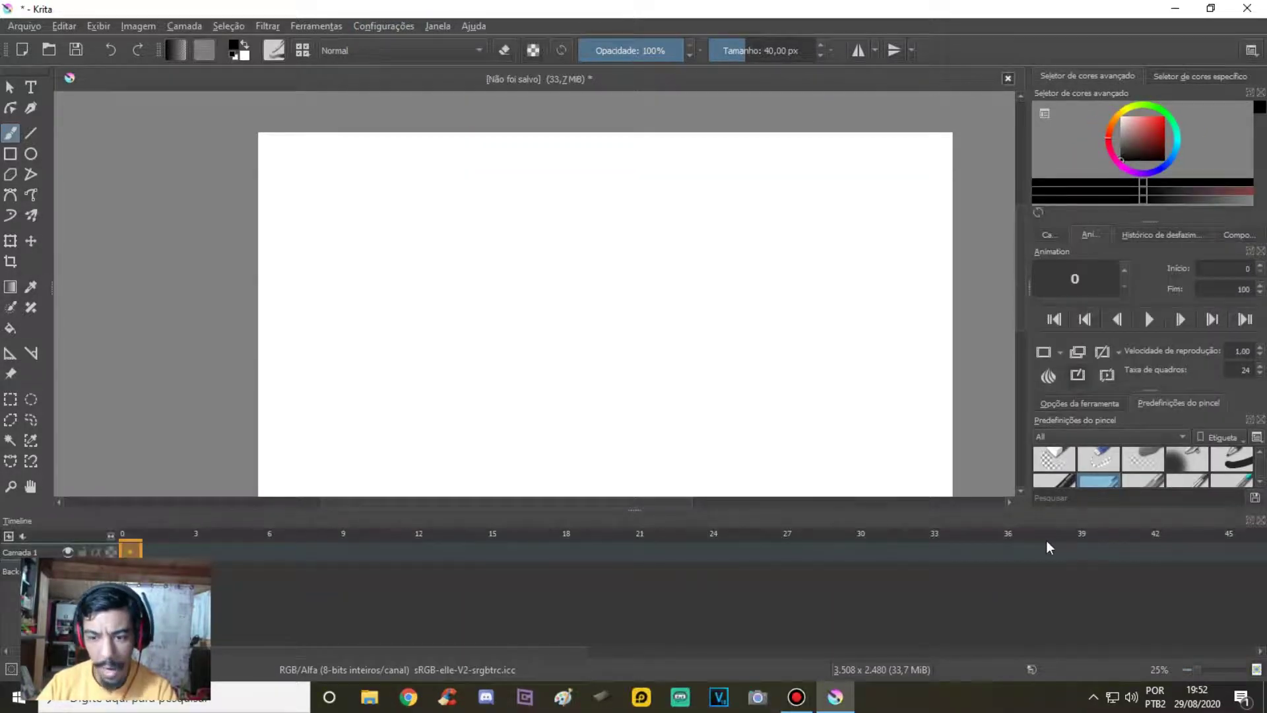
{"action": "left_click", "coordinate": [1250, 521]}
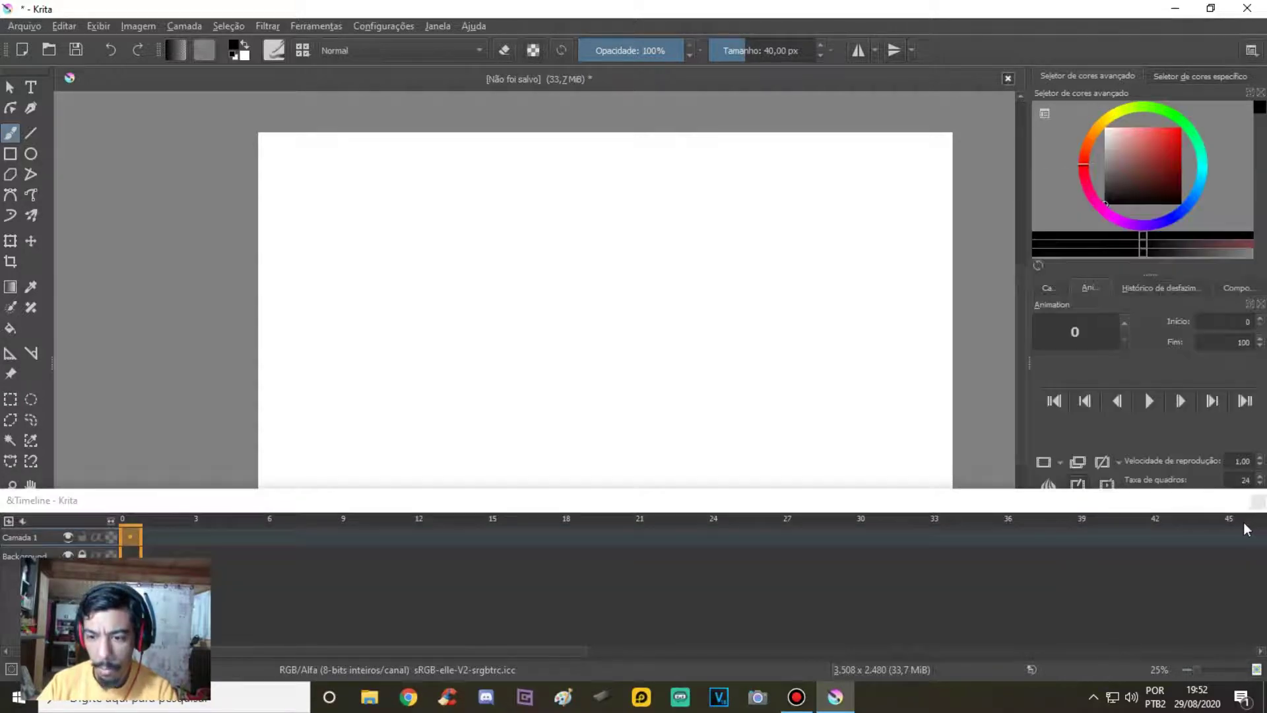
{"action": "left_click_drag", "start_coordinate": [807, 505], "coordinate": [806, 92]}
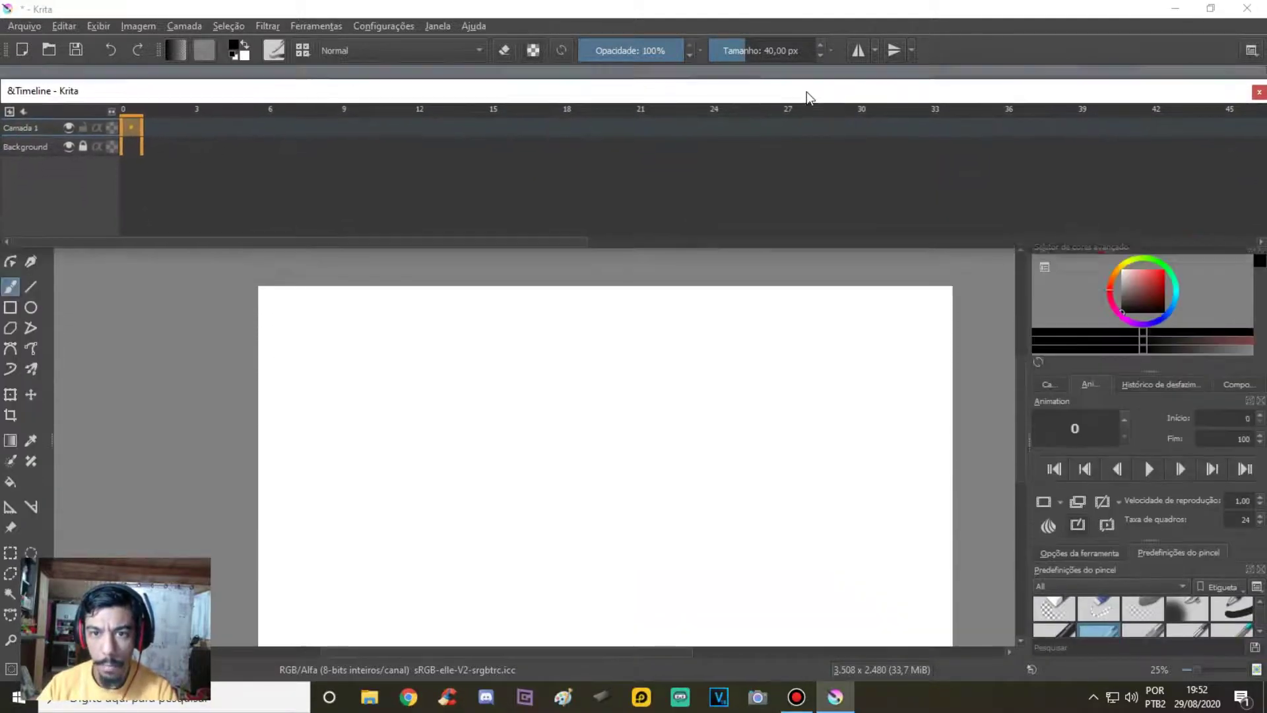
{"action": "left_click_drag", "start_coordinate": [638, 217], "coordinate": [638, 129]}
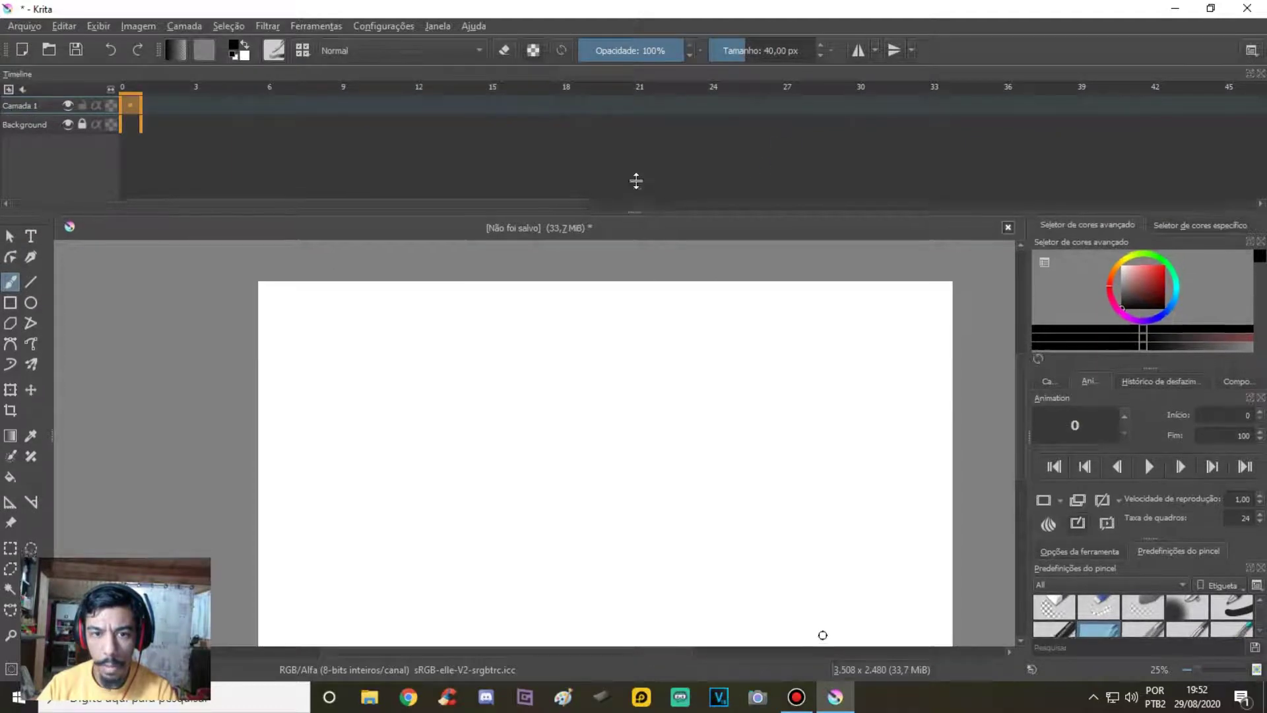
{"action": "scroll", "coordinate": [693, 375], "scroll_direction": "down", "scroll_amount": 1}
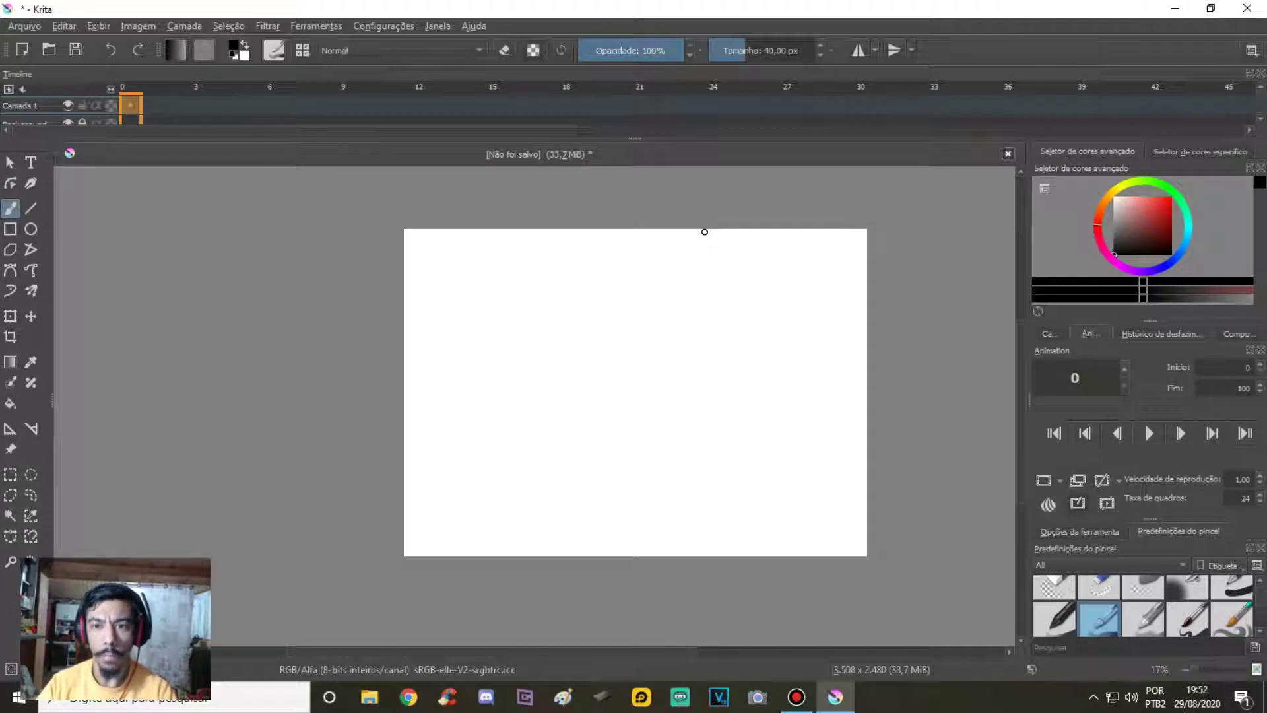
{"action": "left_click", "coordinate": [1250, 51]}
{"action": "scroll", "coordinate": [1128, 231], "scroll_direction": "down", "scroll_amount": 1}
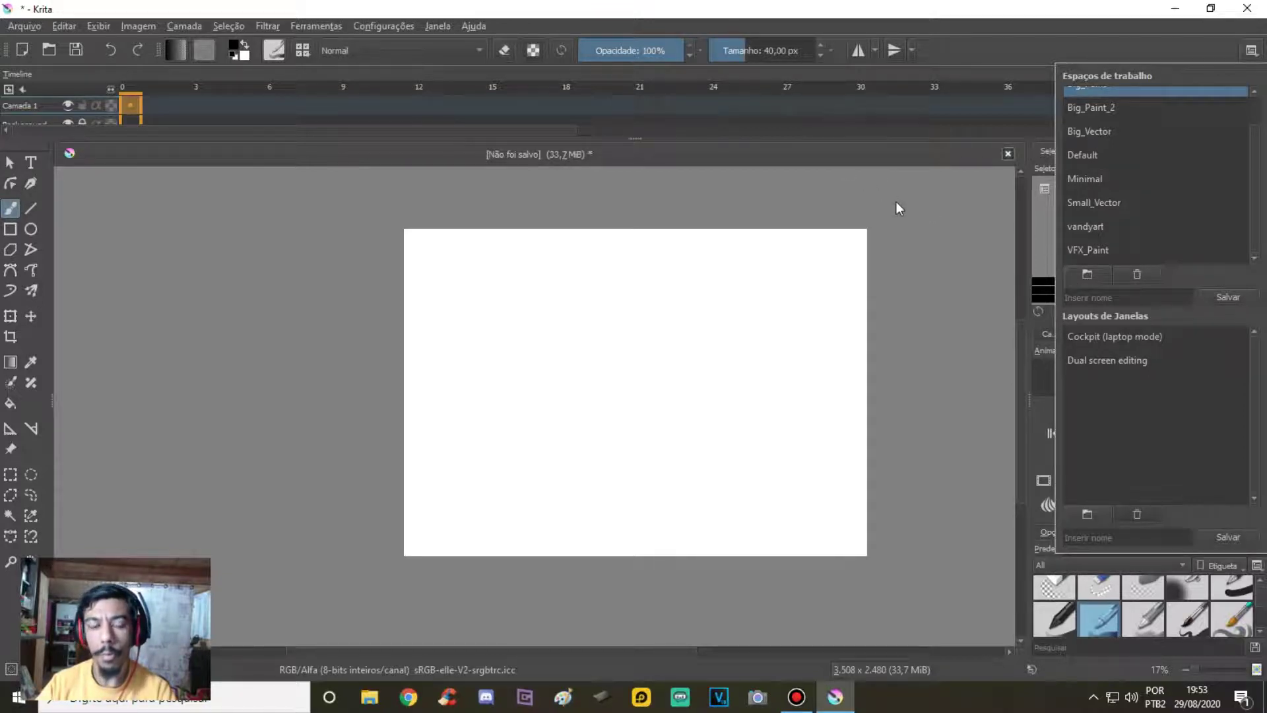
Step: Apply the vandyart workspace, browse its right-docker panels and enlarge the colour palette panel
{"action": "left_click", "coordinate": [1079, 225]}
{"action": "key", "text": "Escape"}
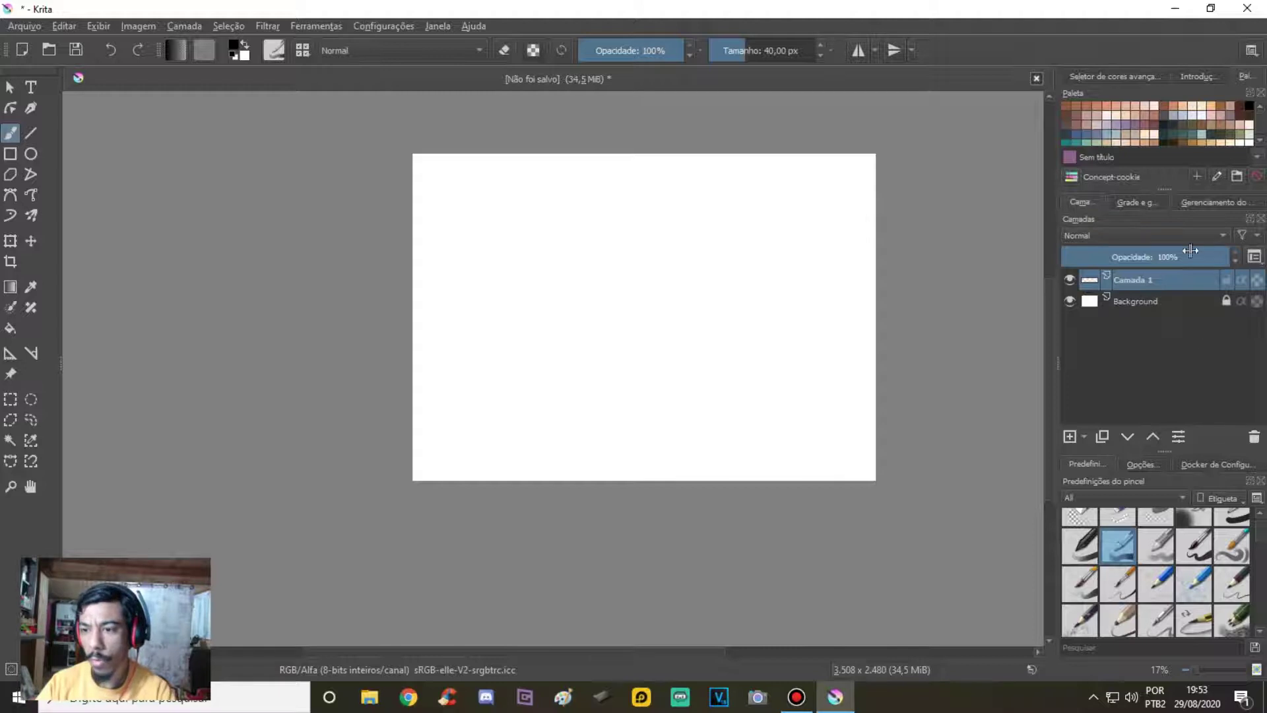
{"action": "left_click", "coordinate": [1137, 202]}
{"action": "left_click", "coordinate": [1212, 202]}
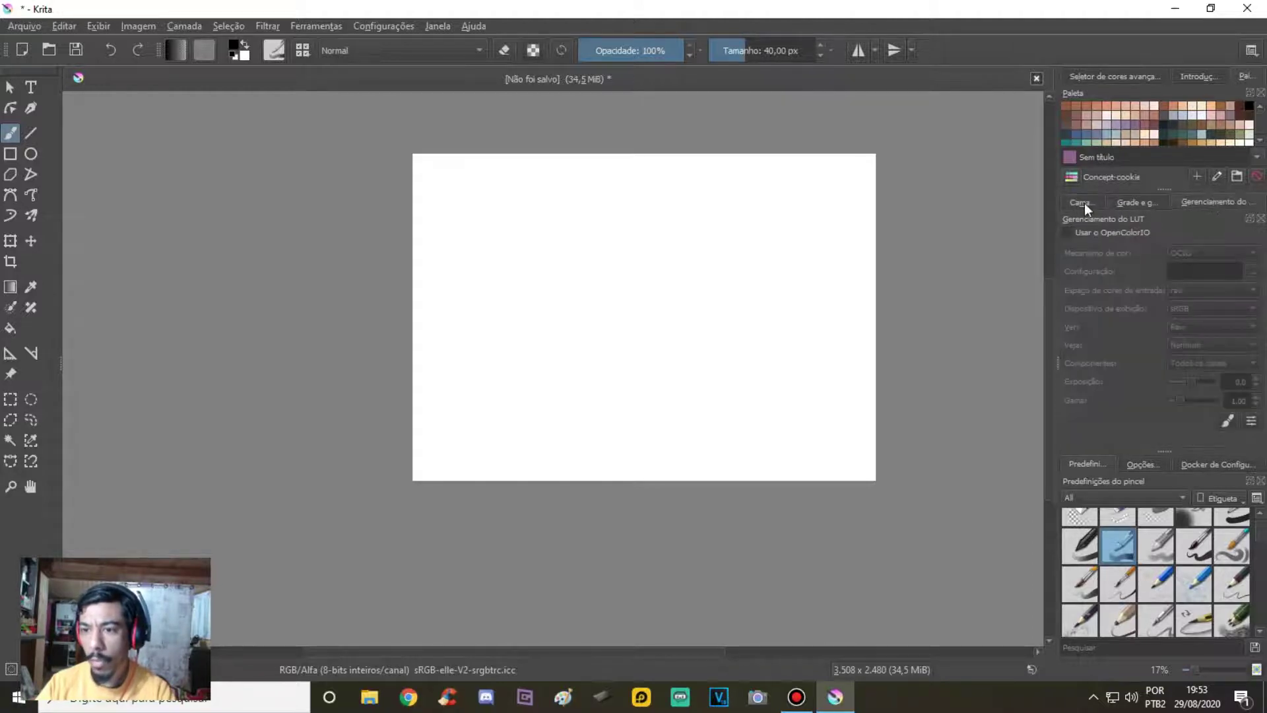
{"action": "left_click", "coordinate": [1082, 202]}
{"action": "left_click", "coordinate": [1137, 202]}
{"action": "left_click", "coordinate": [1185, 203]}
{"action": "left_click", "coordinate": [1082, 201]}
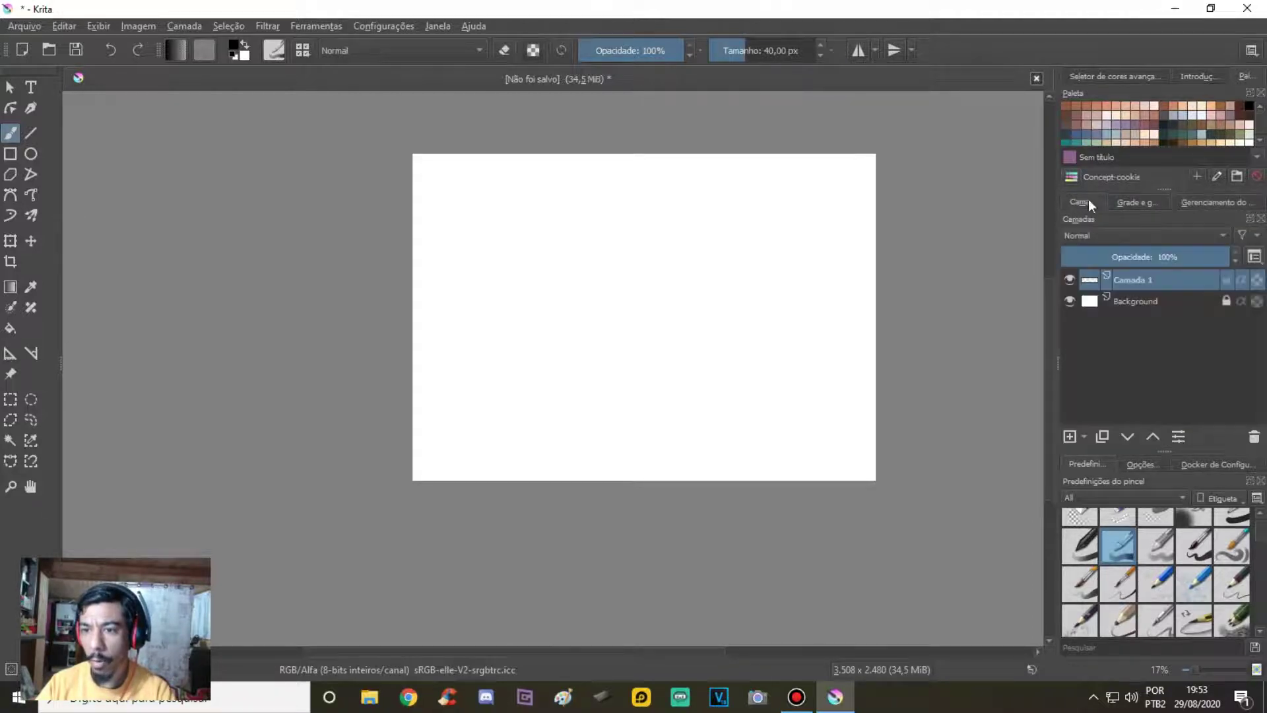
{"action": "left_click_drag", "start_coordinate": [1164, 189], "coordinate": [1159, 257]}
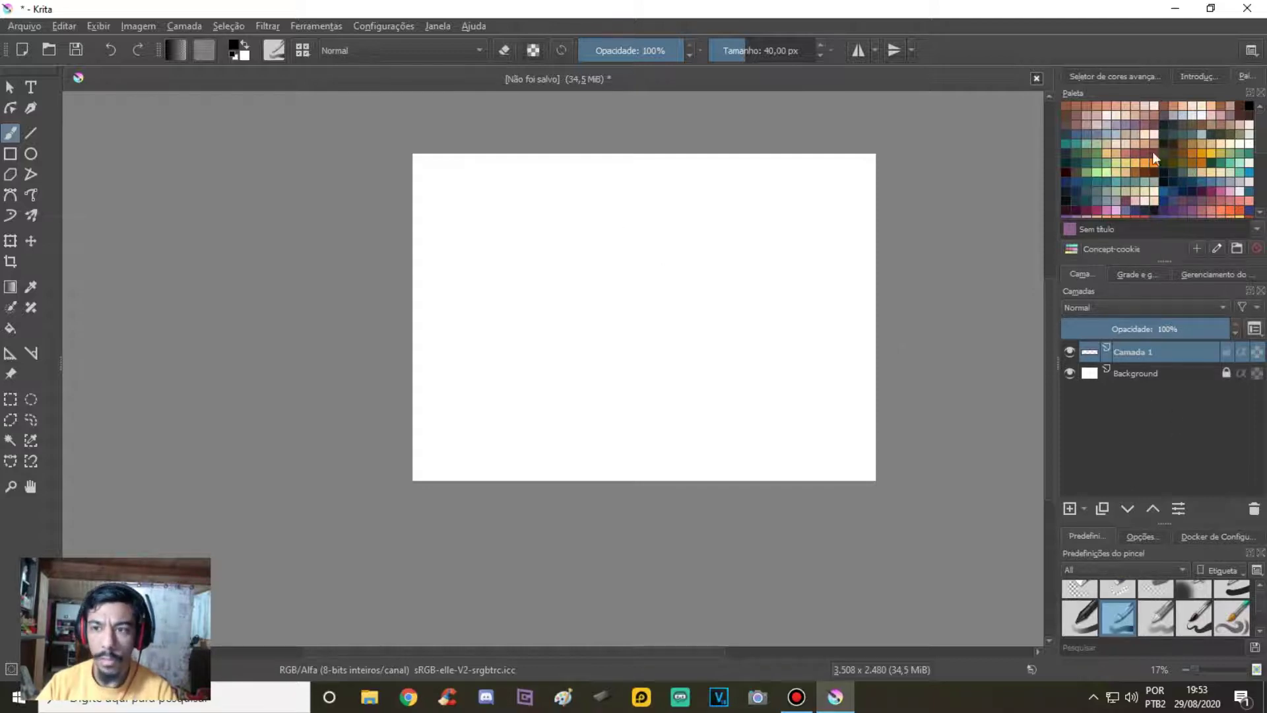
Step: Try the Animation workspace and make its timeline area slightly taller
{"action": "left_click", "coordinate": [1252, 51]}
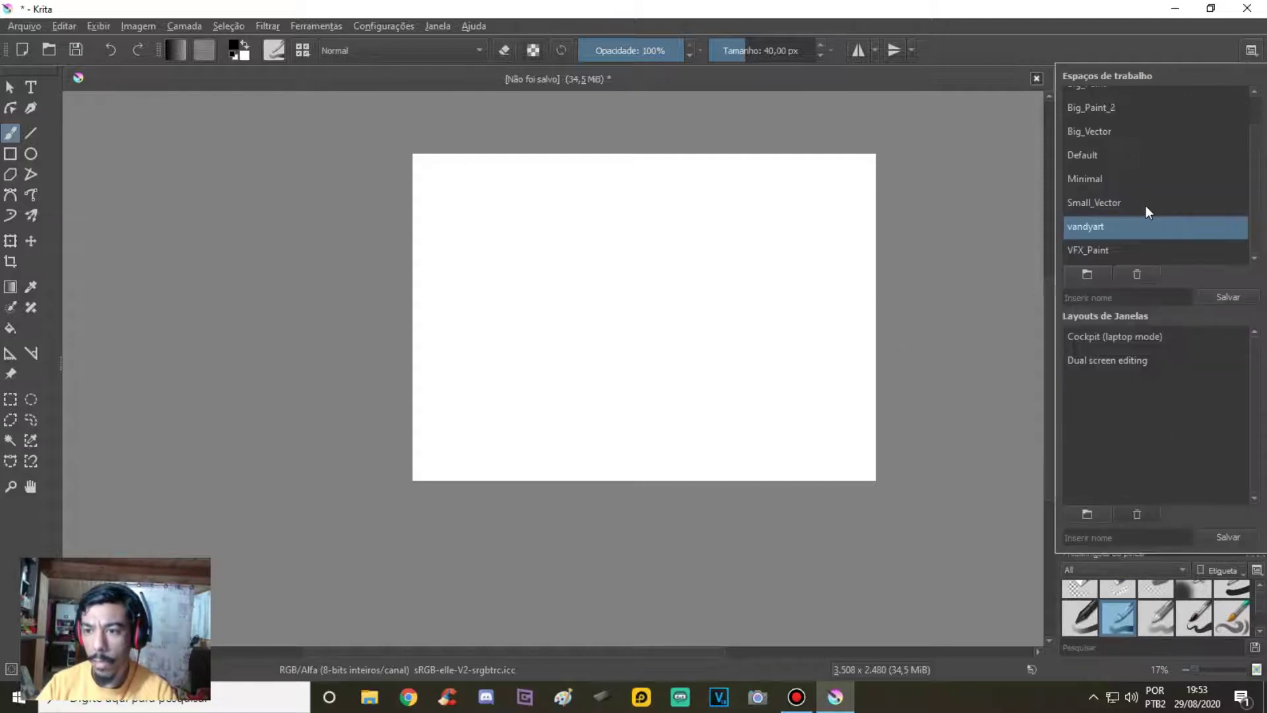
{"action": "scroll", "coordinate": [1109, 185], "scroll_direction": "up", "scroll_amount": 2}
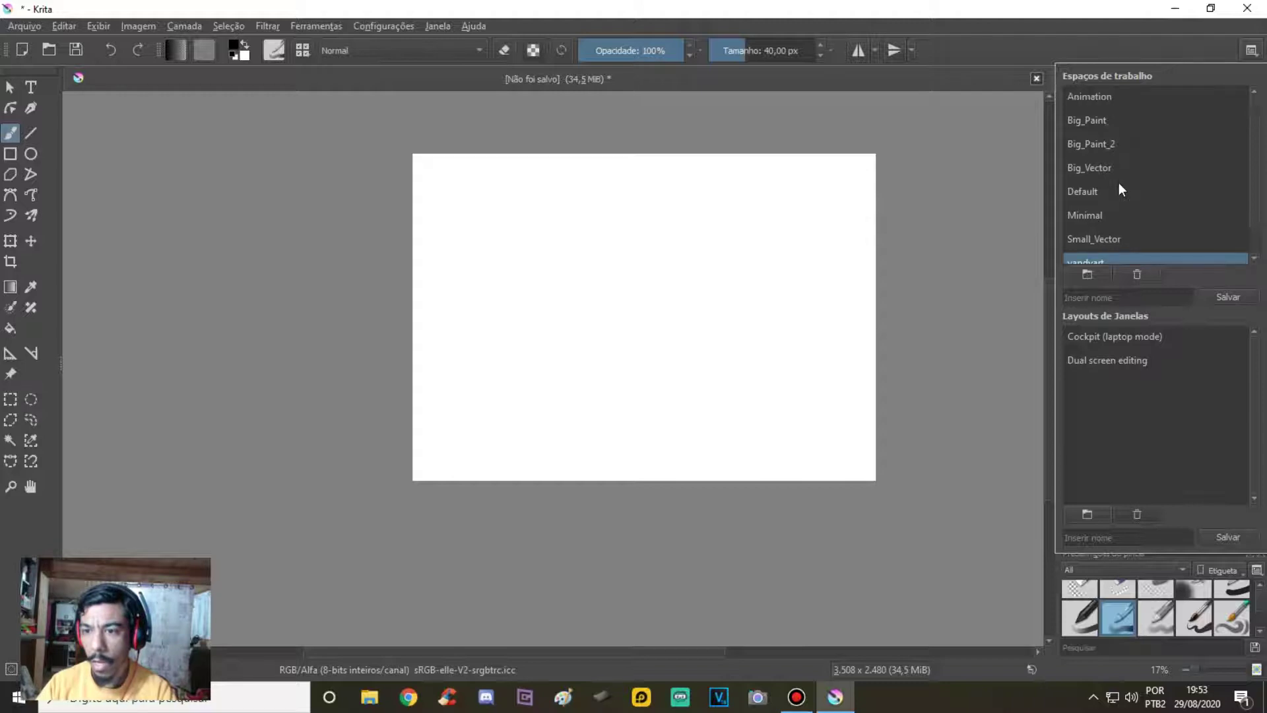
{"action": "left_click", "coordinate": [1097, 97]}
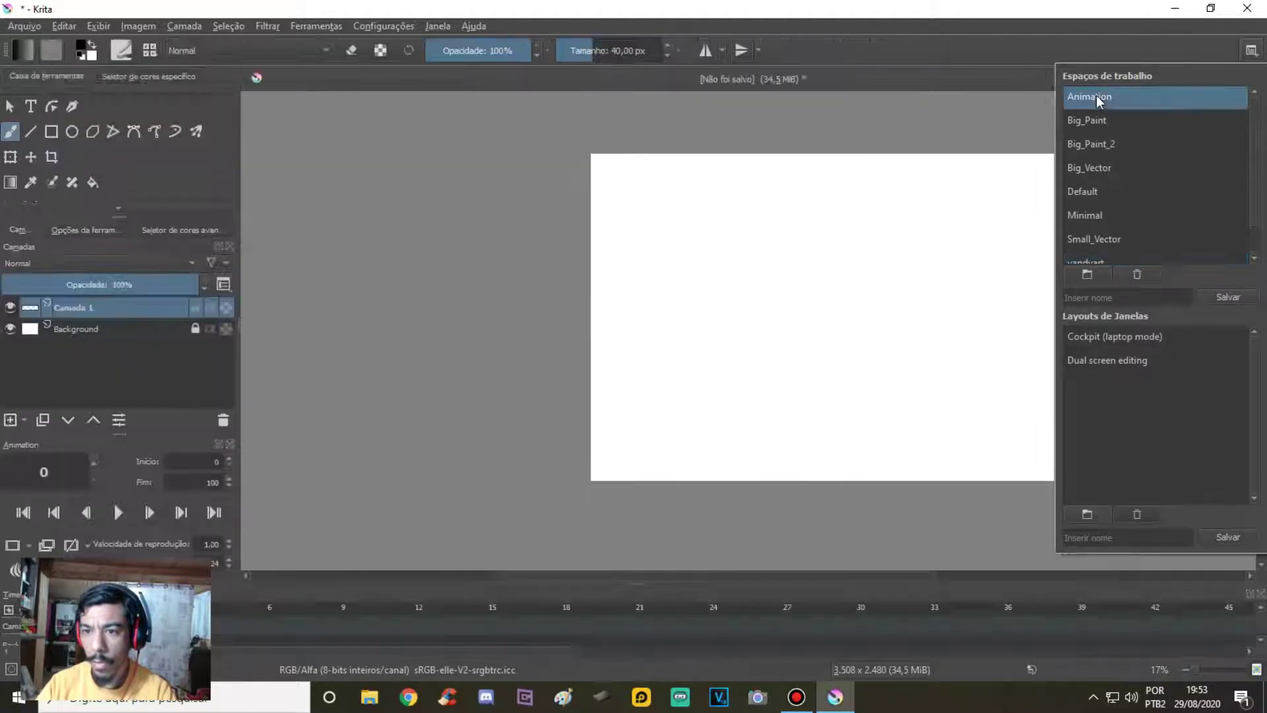
{"action": "left_click", "coordinate": [760, 171]}
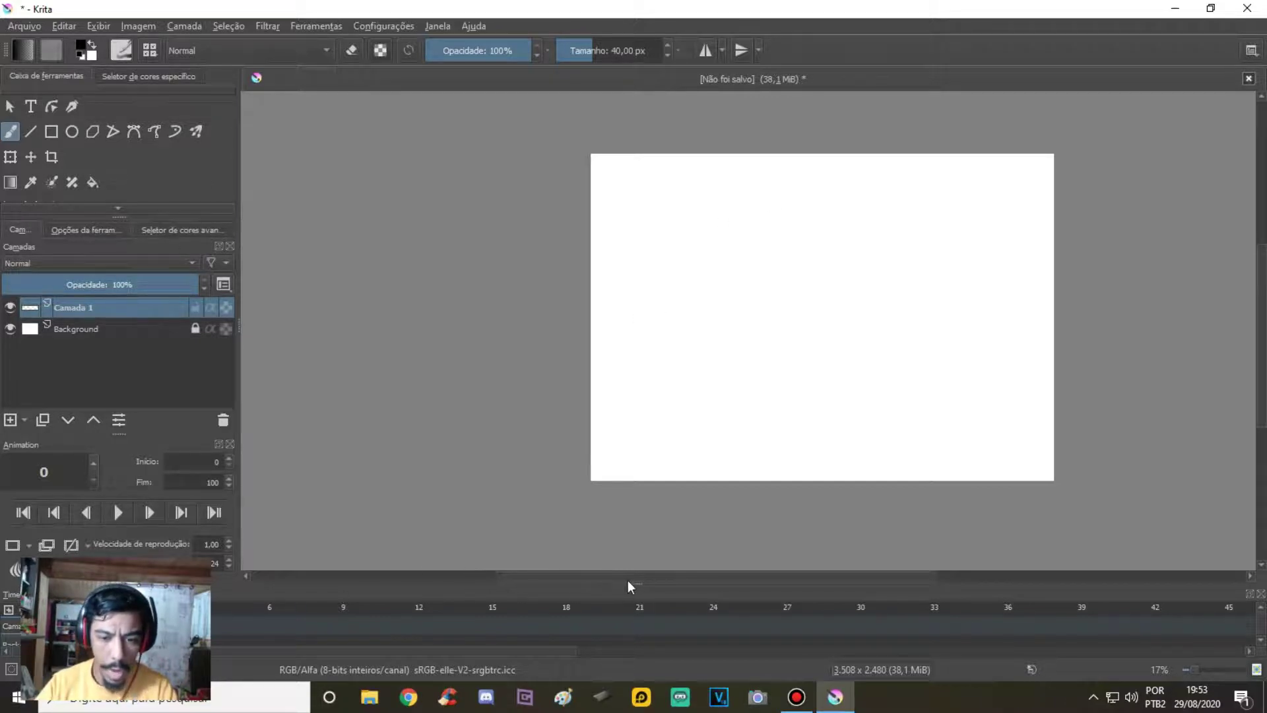
{"action": "left_click_drag", "start_coordinate": [637, 578], "coordinate": [646, 559]}
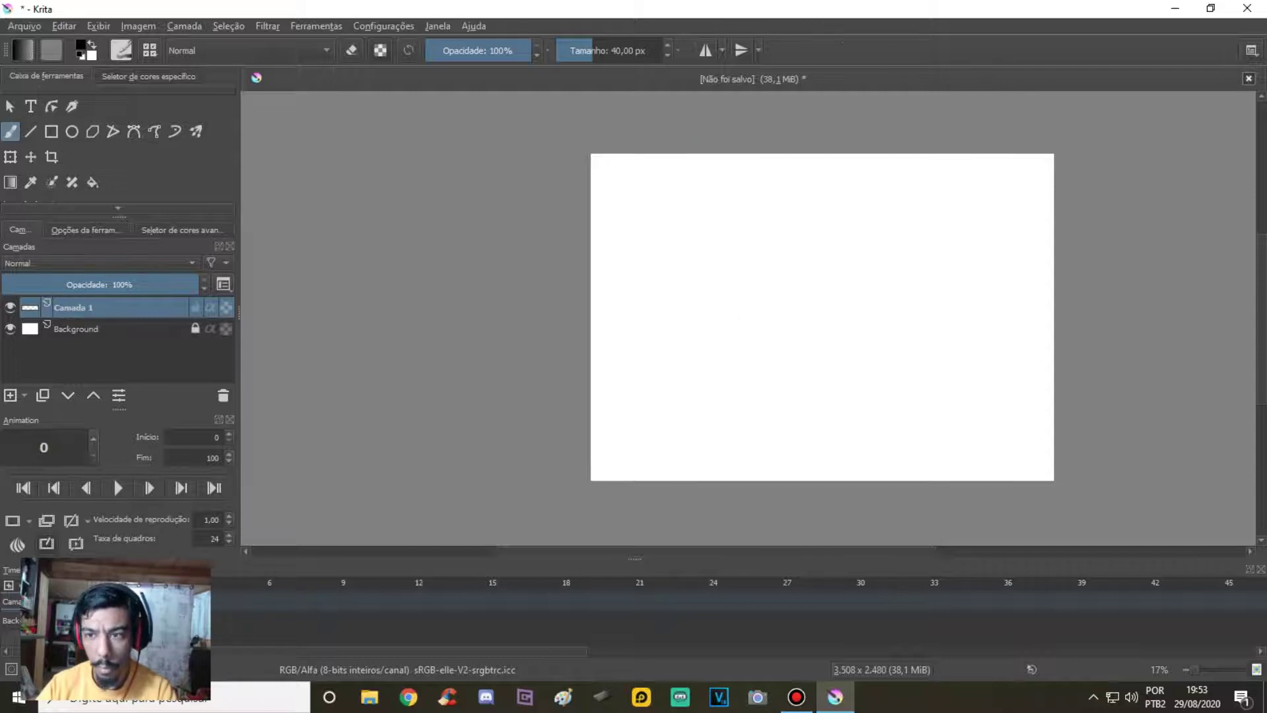
Step: Switch back to the vandyart workspace
{"action": "left_click", "coordinate": [1251, 50]}
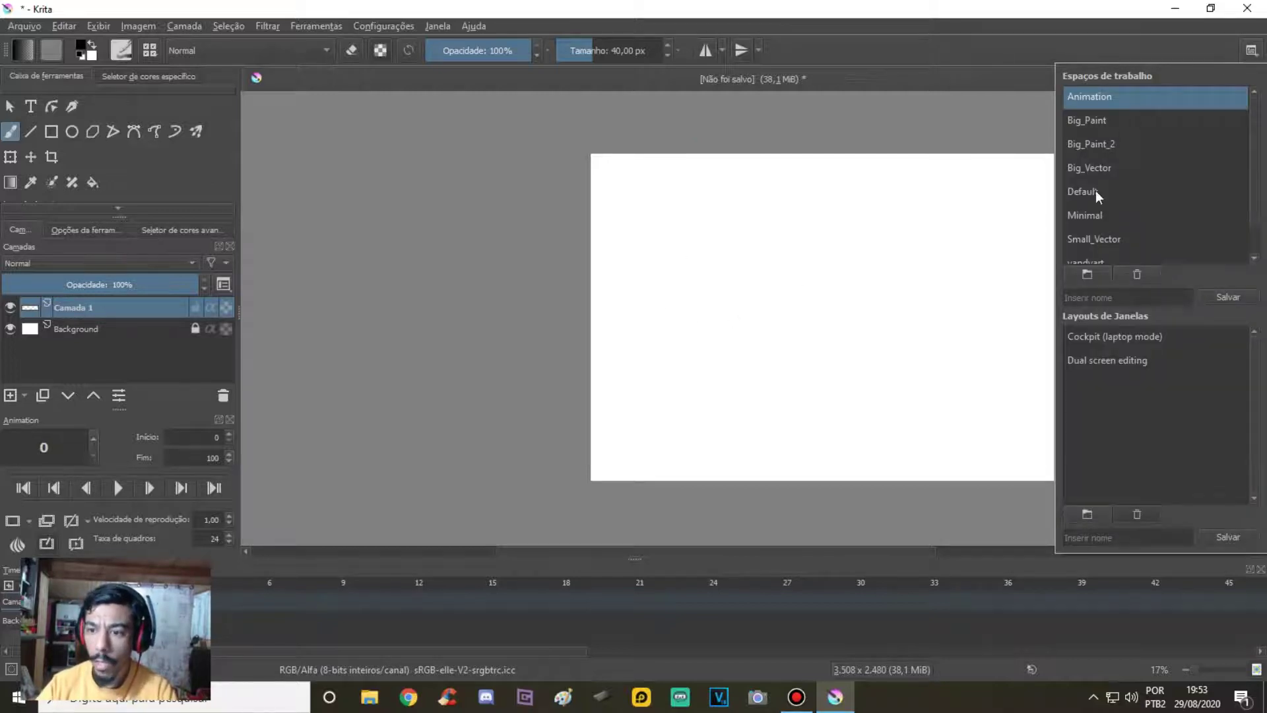
{"action": "scroll", "coordinate": [1096, 190], "scroll_direction": "down", "scroll_amount": 2}
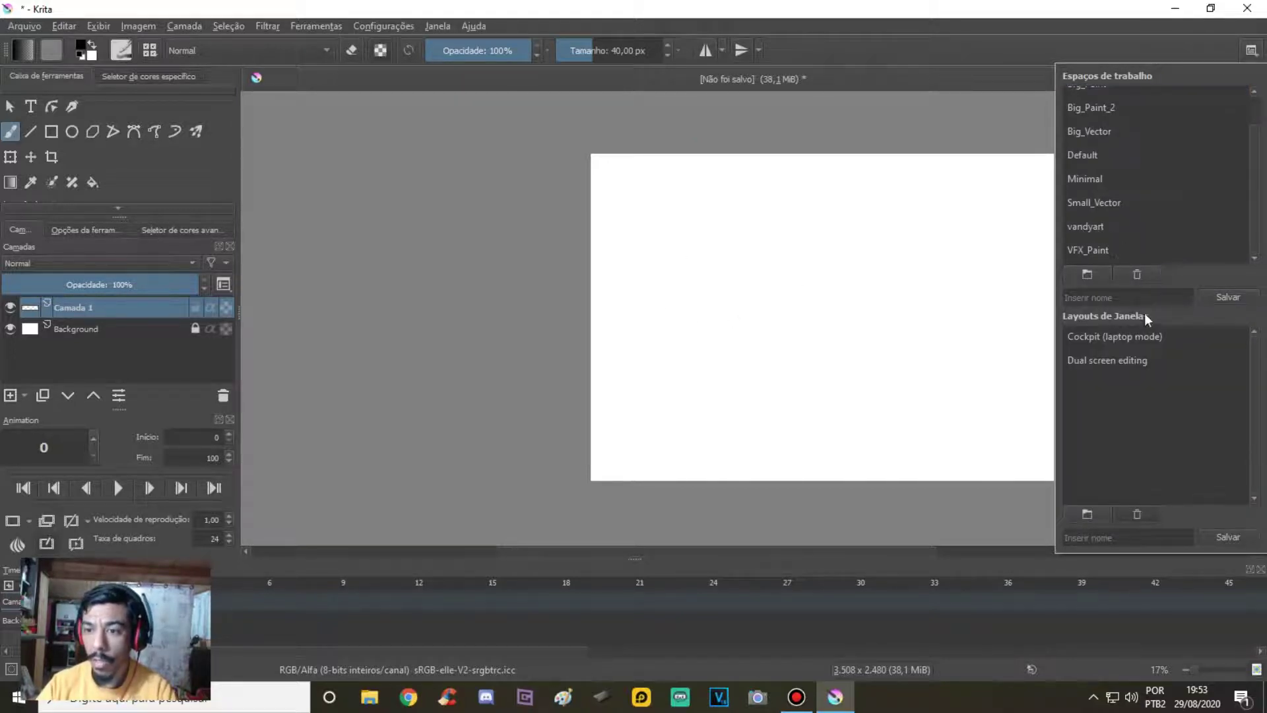
{"action": "left_click", "coordinate": [1093, 226]}
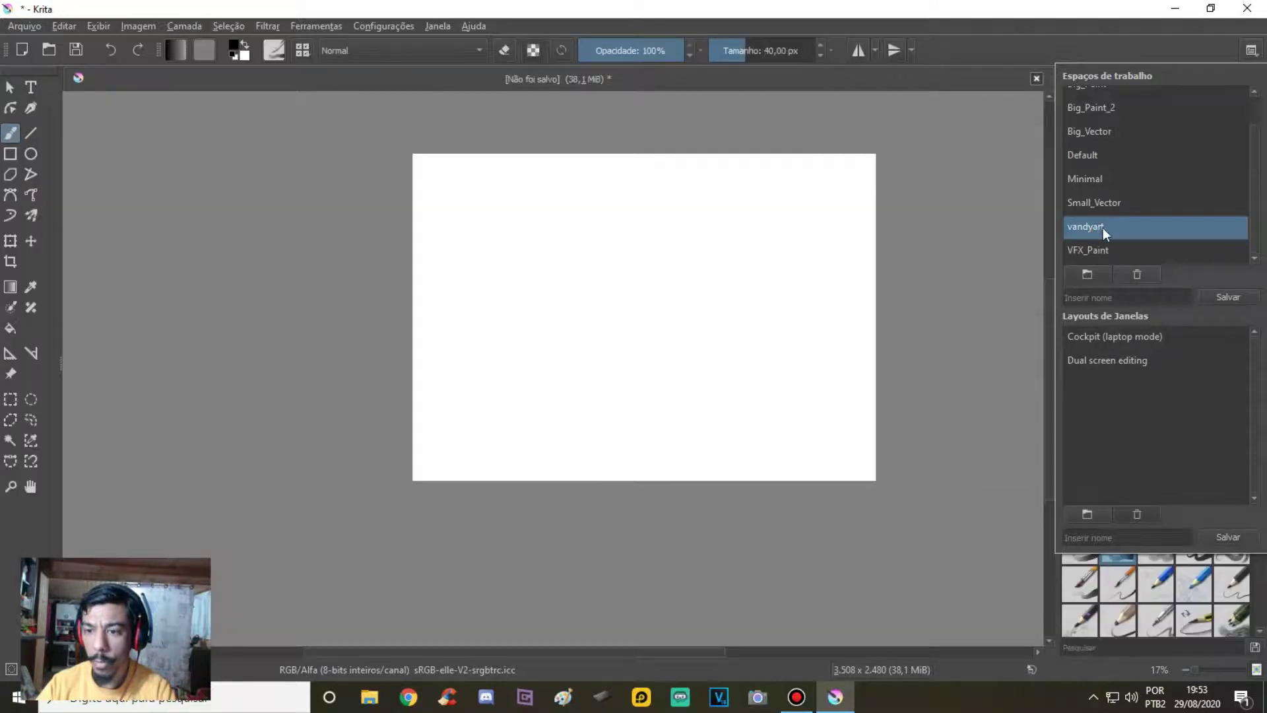
{"action": "left_click", "coordinate": [904, 170]}
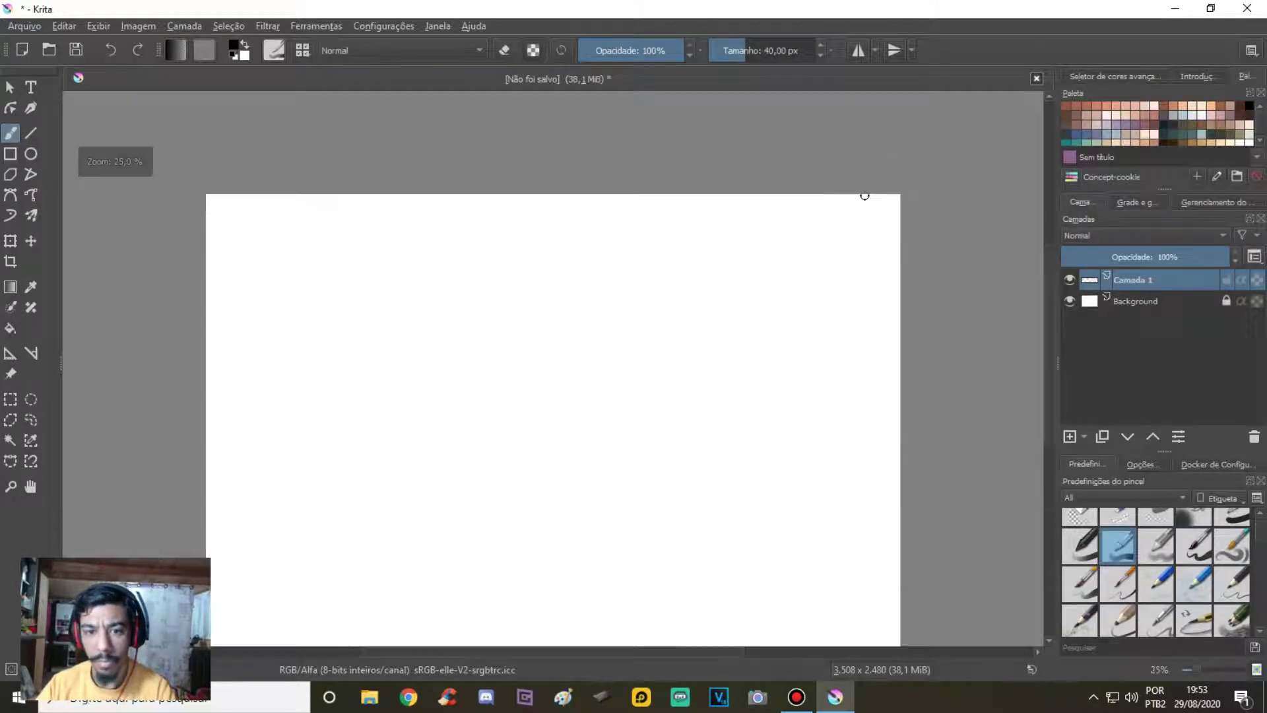
Step: Filter brush presets to the vandy tag and float the presets docker, enlarged over the canvas
{"action": "scroll", "coordinate": [864, 196], "scroll_direction": "up", "scroll_amount": 2}
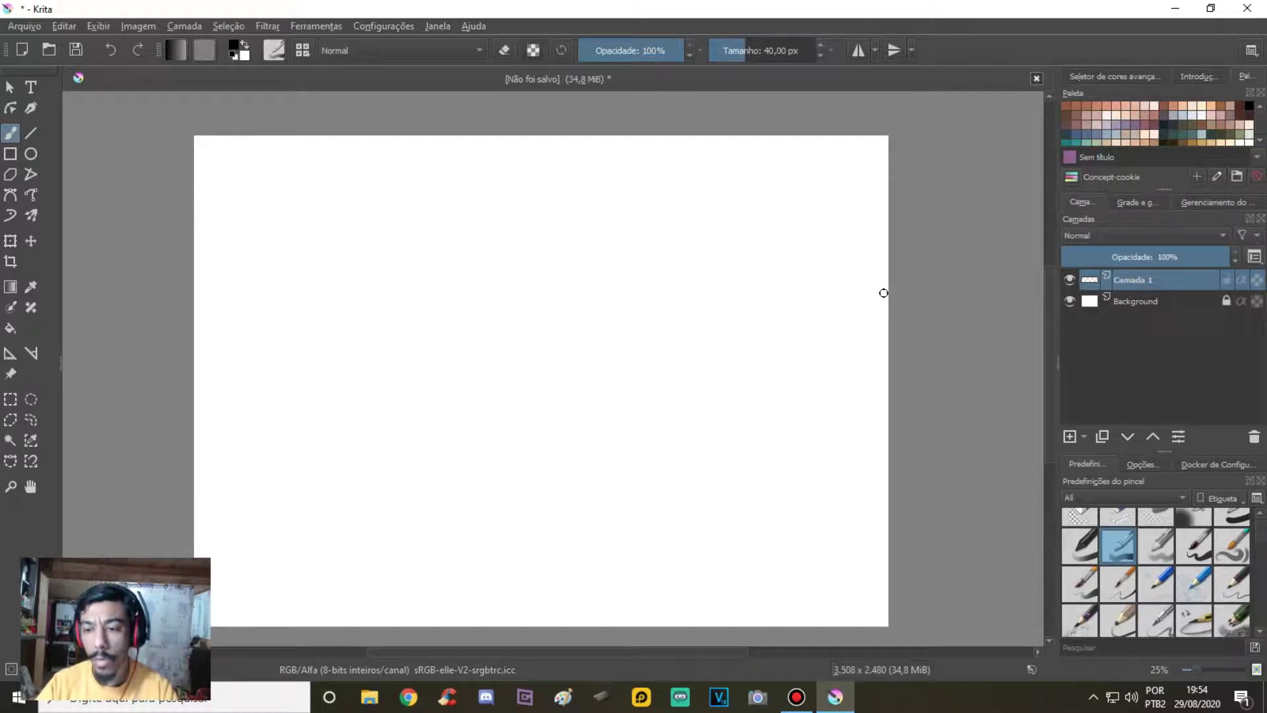
{"action": "left_click", "coordinate": [1128, 497]}
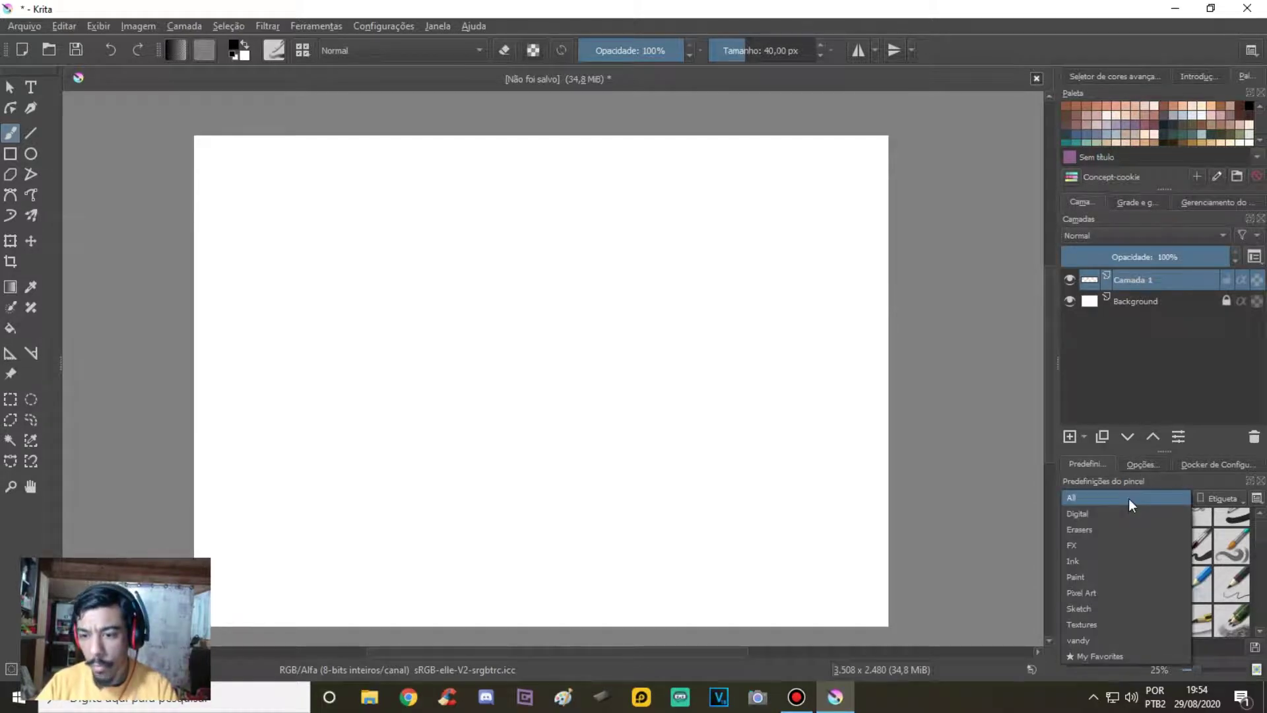
{"action": "left_click", "coordinate": [1085, 640]}
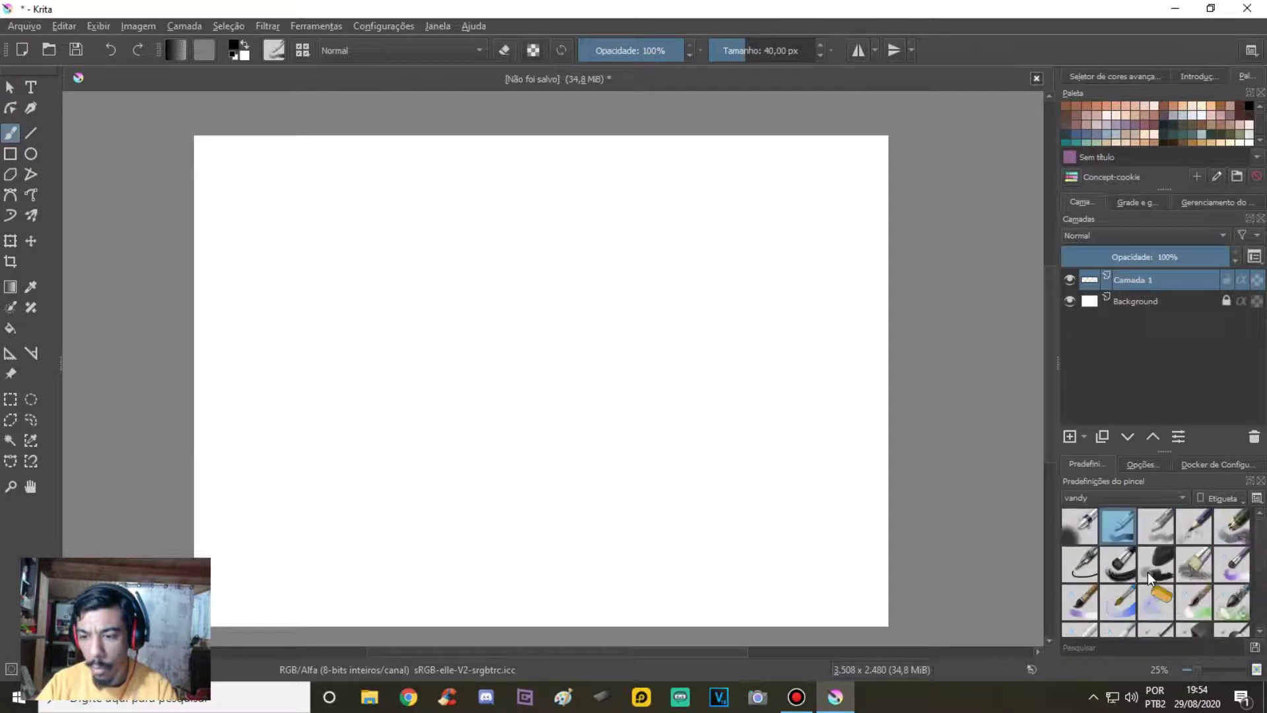
{"action": "left_click", "coordinate": [1250, 480]}
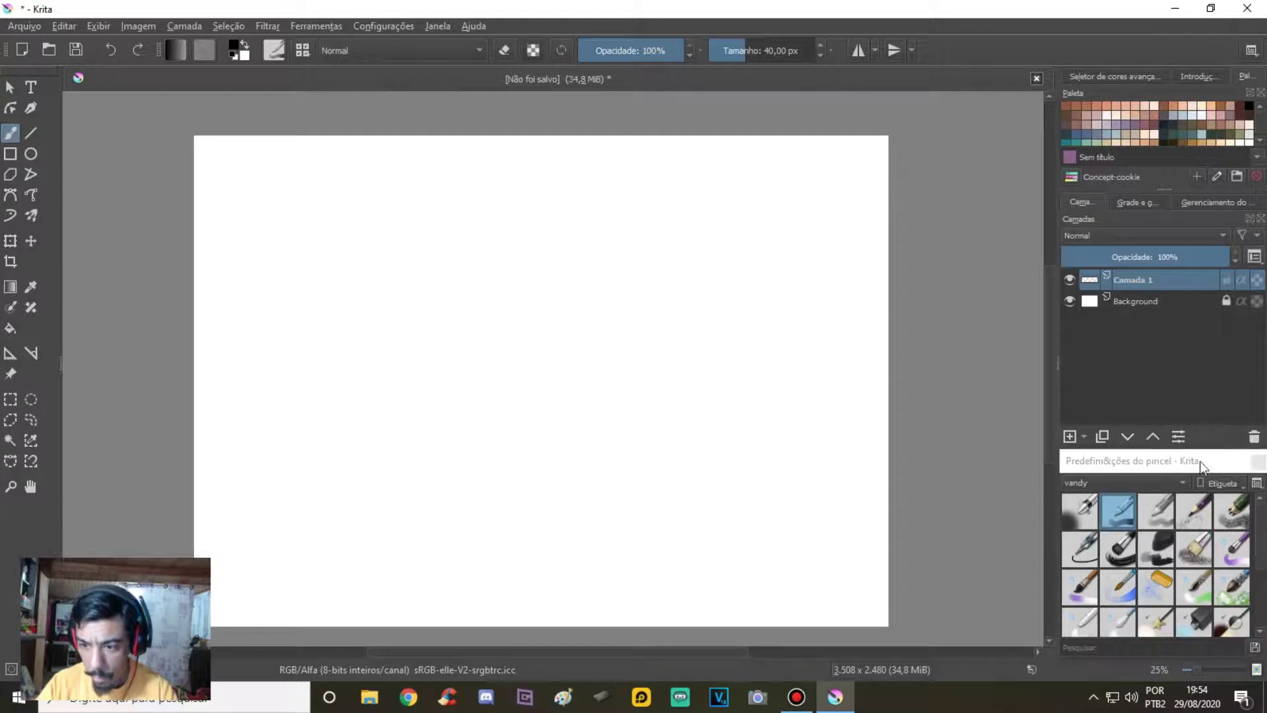
{"action": "left_click_drag", "start_coordinate": [1211, 462], "coordinate": [548, 146]}
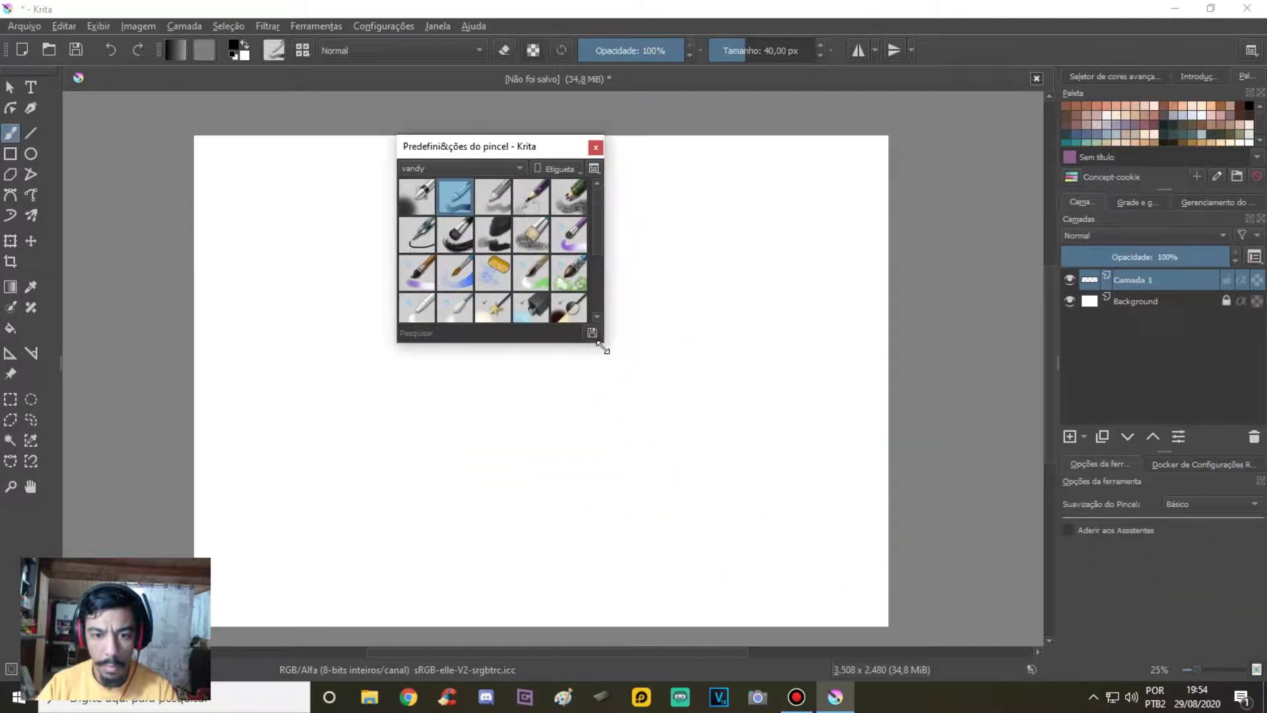
{"action": "left_click_drag", "start_coordinate": [603, 343], "coordinate": [863, 596]}
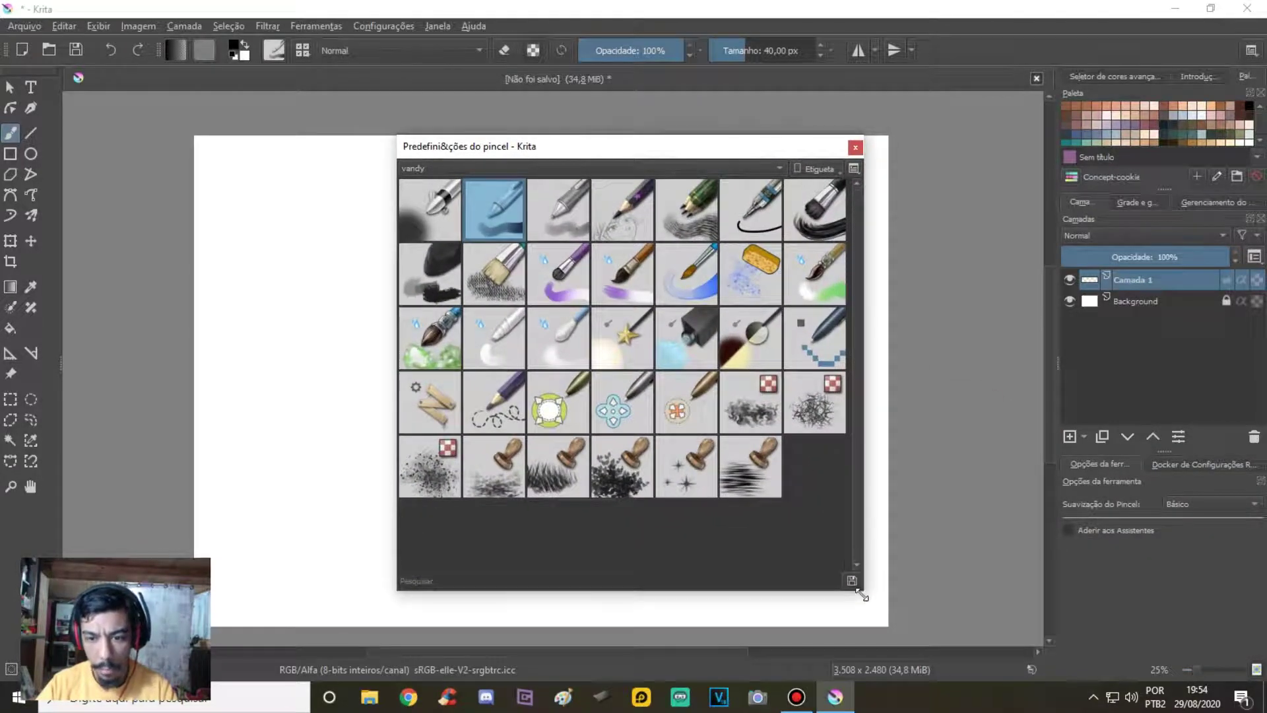
{"action": "left_click_drag", "start_coordinate": [585, 149], "coordinate": [558, 146]}
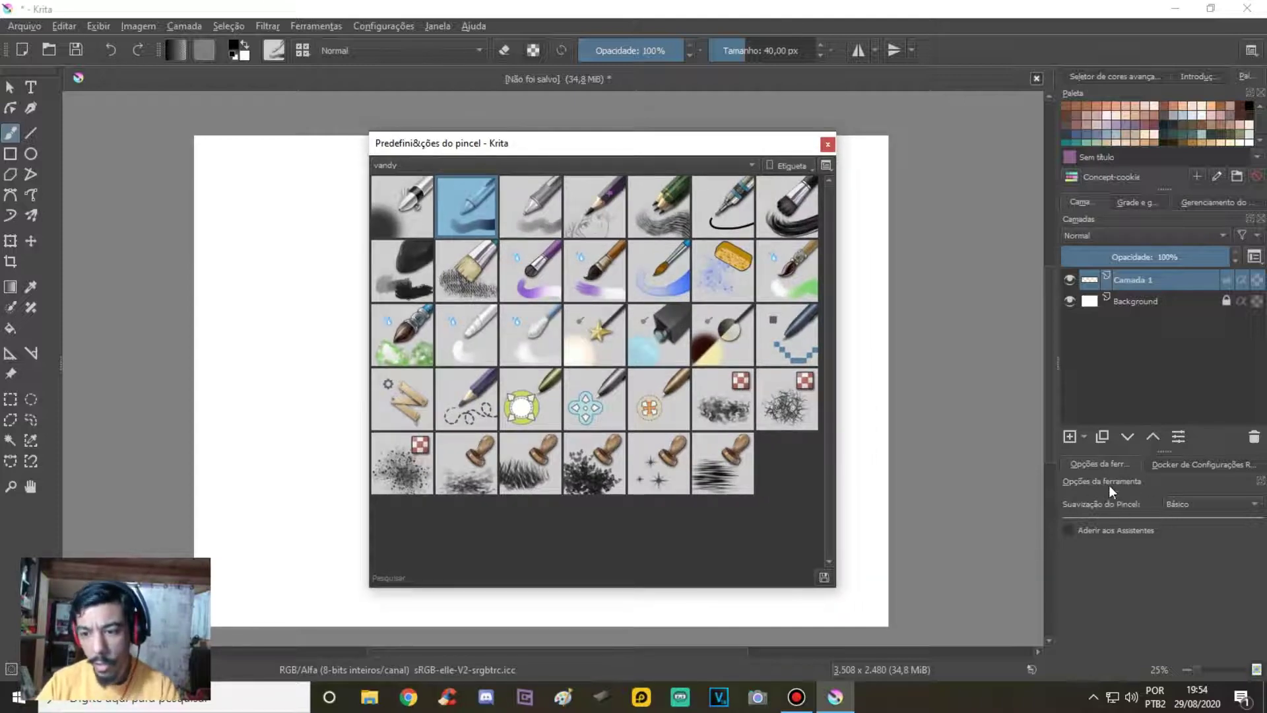
Step: Click through the vandy brush presets, ending on the sponge preset
{"action": "left_click", "coordinate": [410, 208]}
{"action": "left_click", "coordinate": [466, 210]}
{"action": "left_click", "coordinate": [531, 211]}
{"action": "left_click", "coordinate": [594, 210]}
{"action": "left_click", "coordinate": [683, 200]}
{"action": "left_click", "coordinate": [731, 208]}
{"action": "left_click", "coordinate": [792, 209]}
{"action": "left_click", "coordinate": [787, 276]}
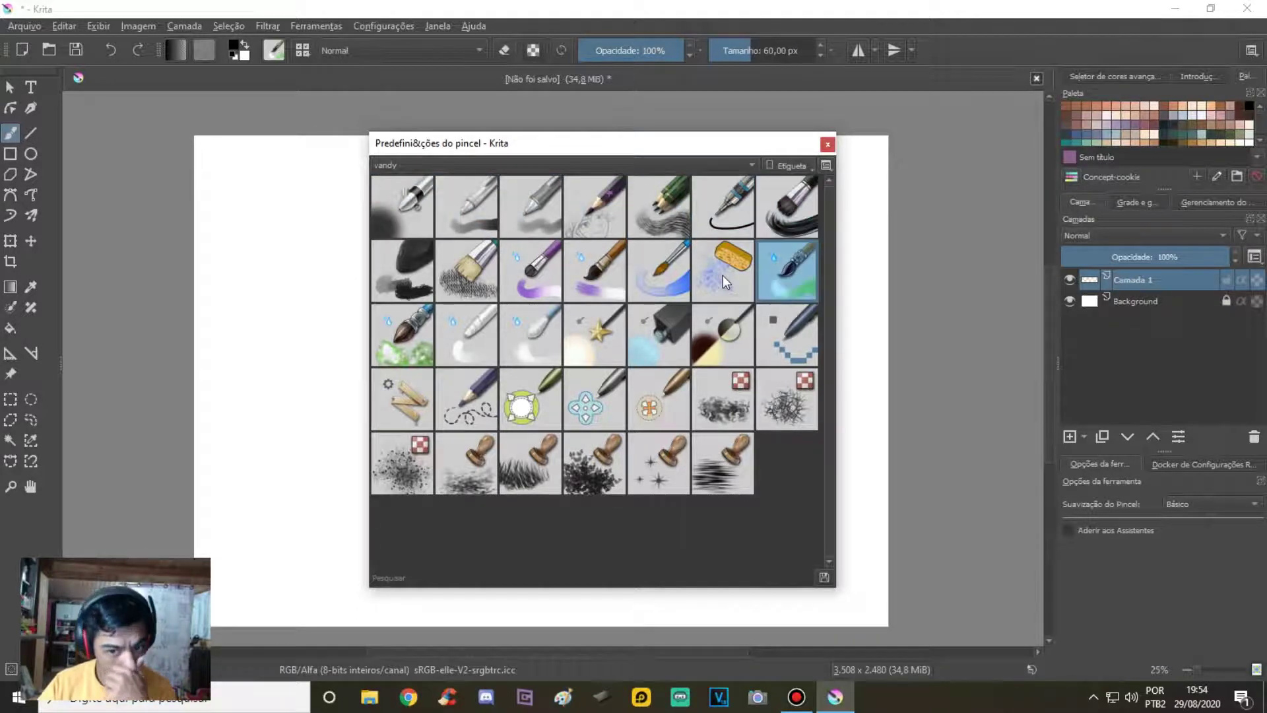
{"action": "left_click", "coordinate": [723, 275]}
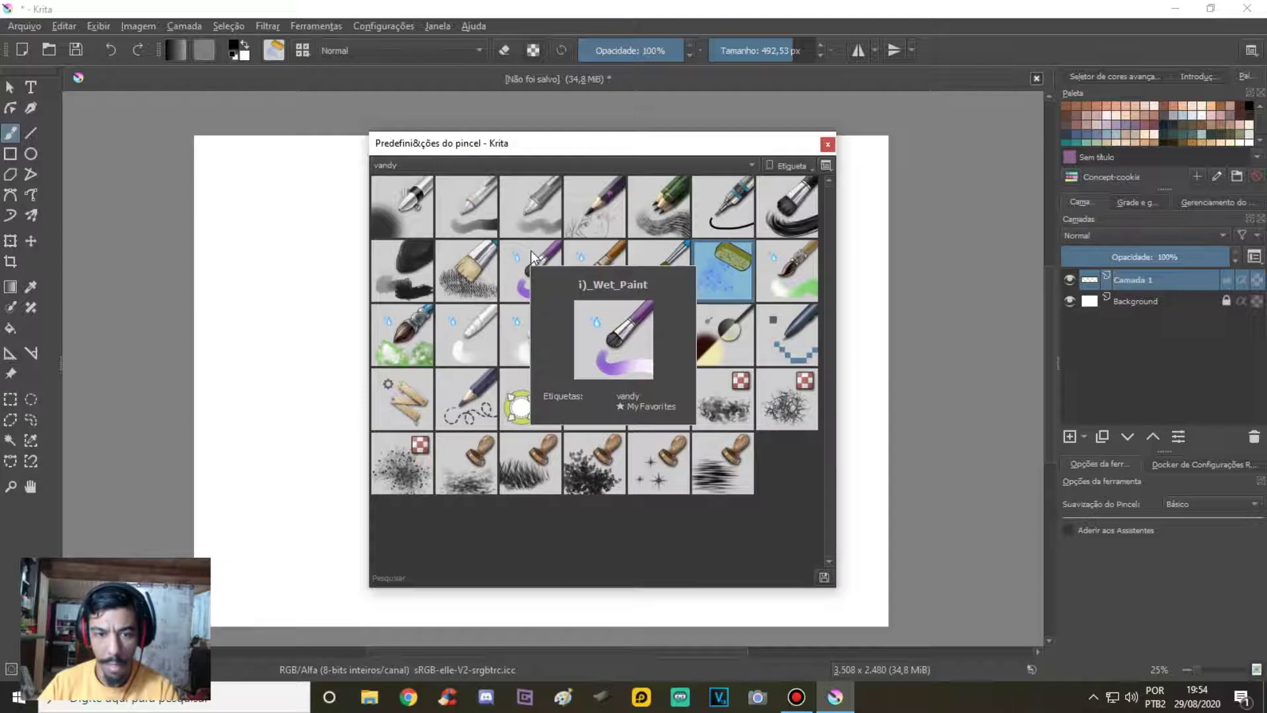
Step: Browse the brush tag list, toggling between vandy and All, ending with All presets shown
{"action": "left_click", "coordinate": [482, 165]}
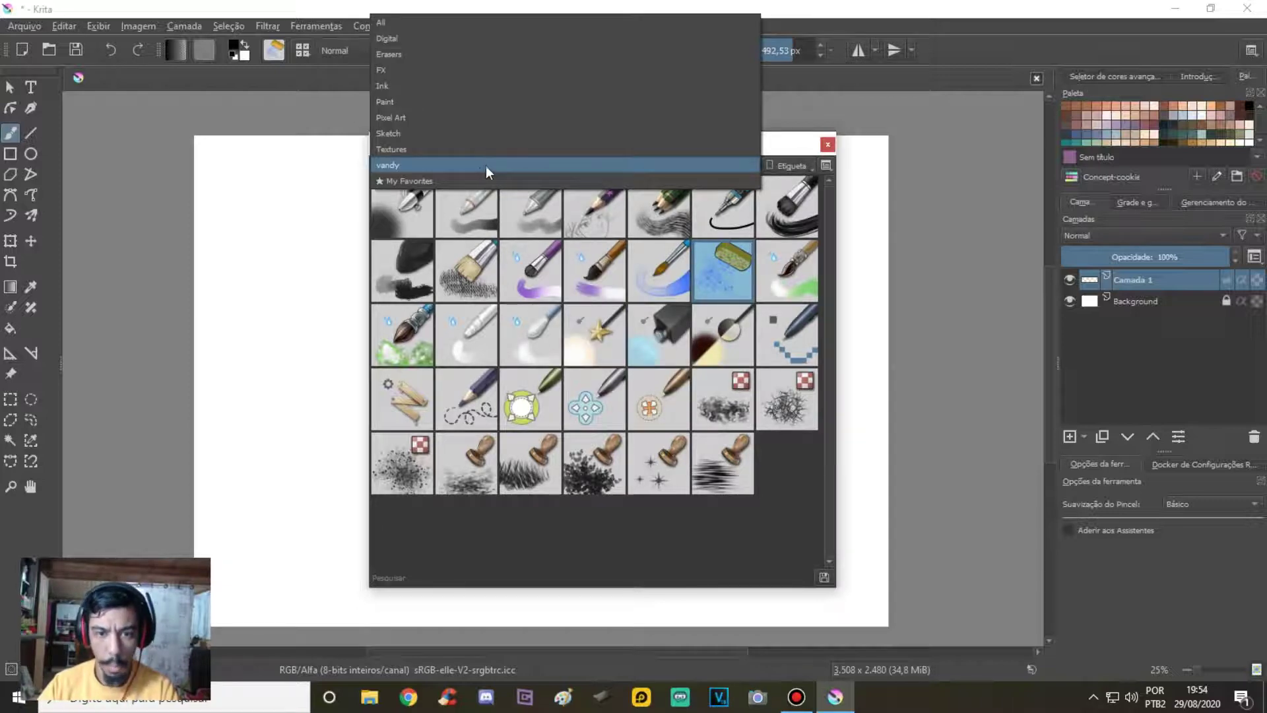
{"action": "left_click", "coordinate": [796, 146]}
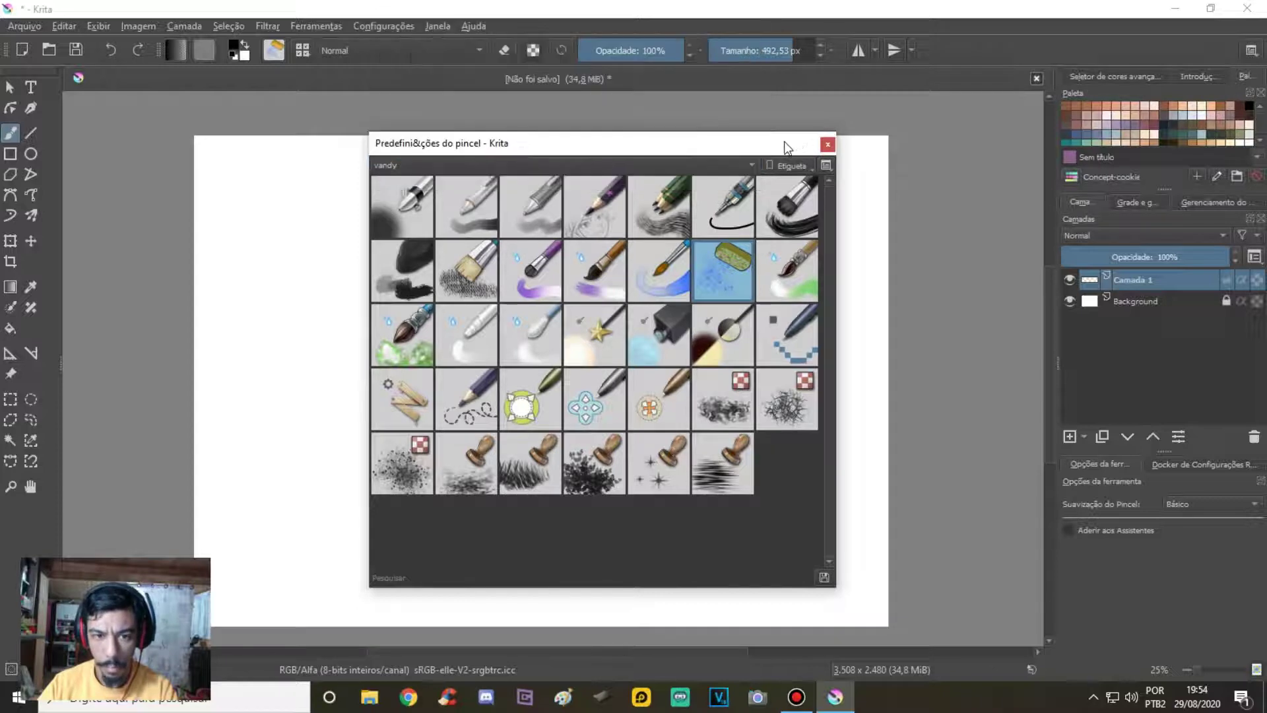
{"action": "left_click", "coordinate": [470, 169]}
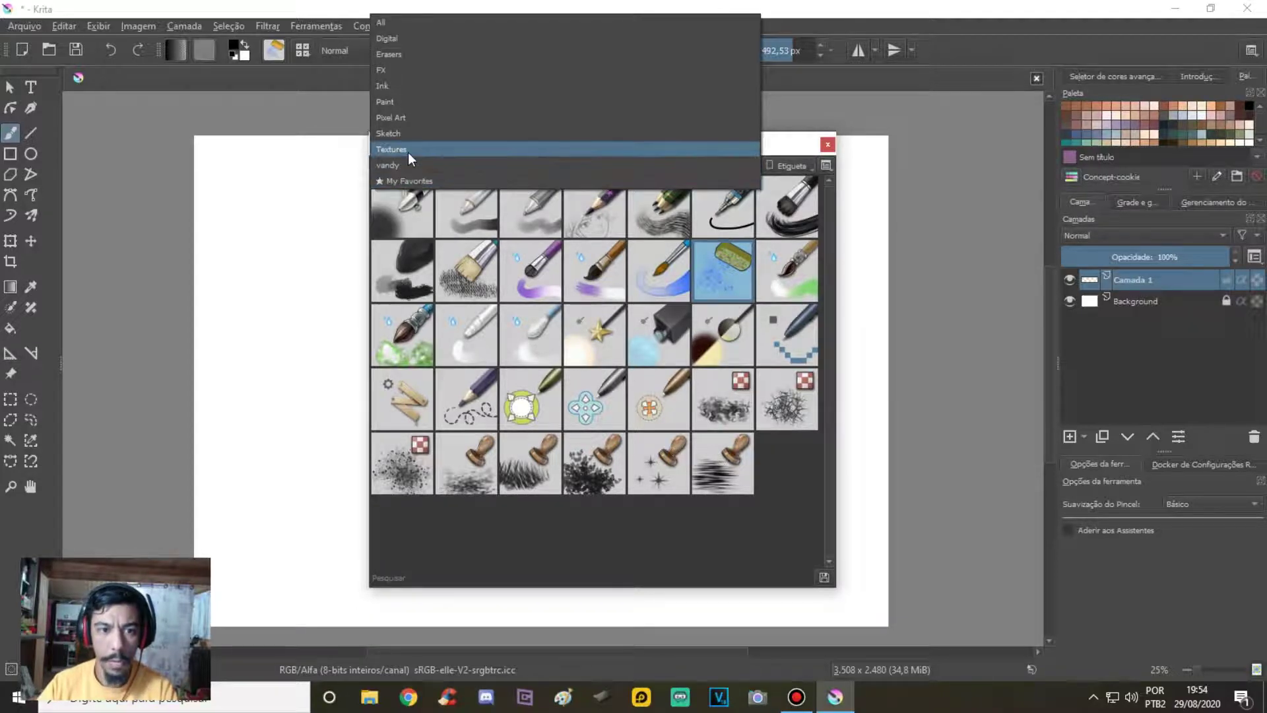
{"action": "left_click", "coordinate": [407, 25]}
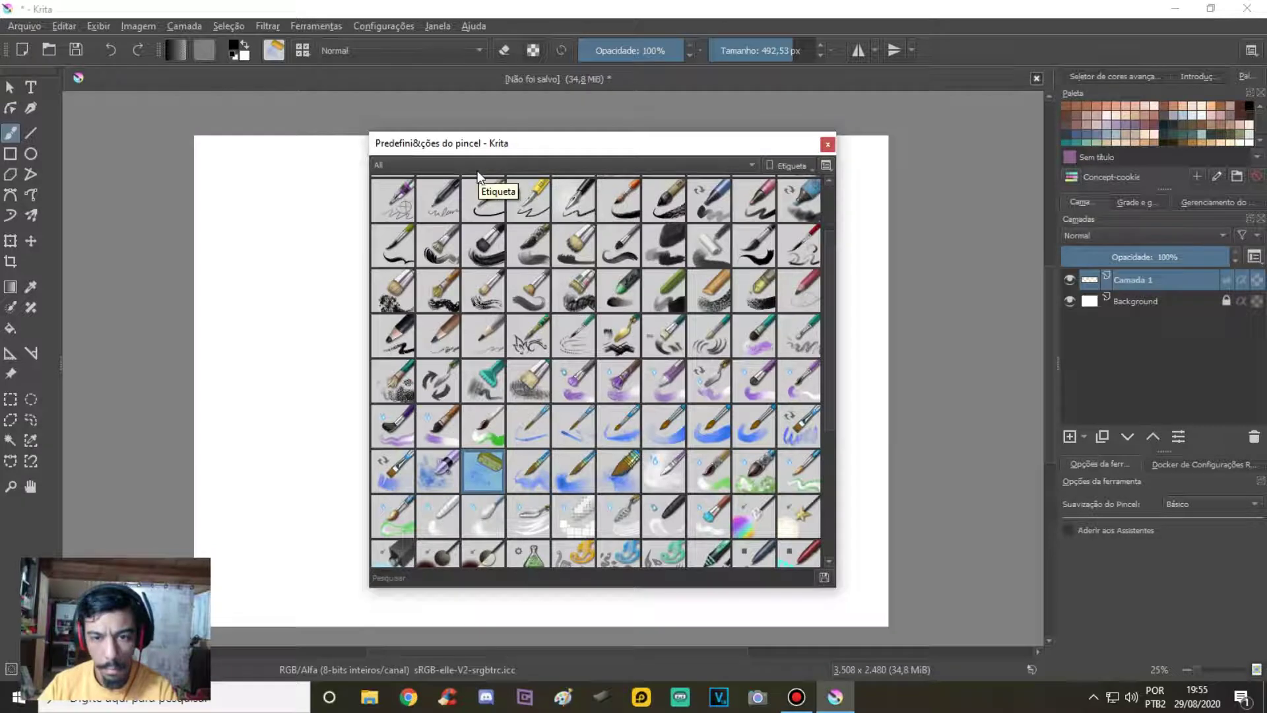
{"action": "left_click", "coordinate": [787, 165]}
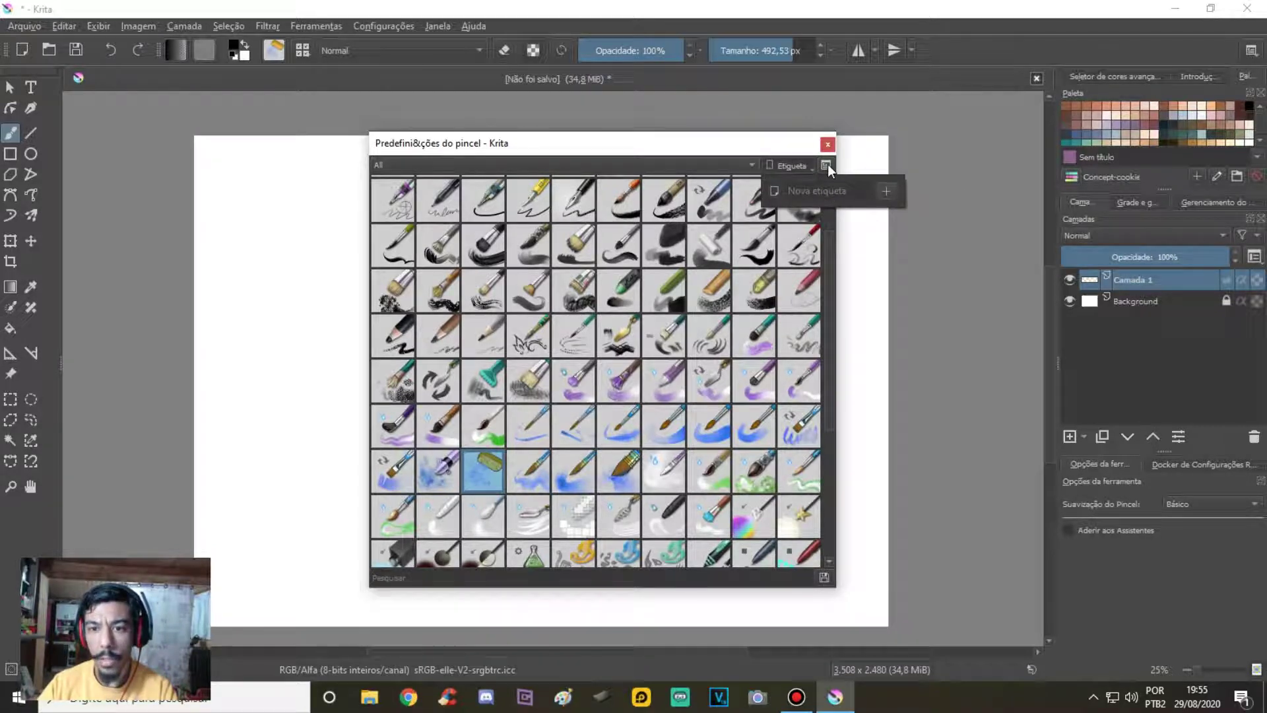
{"action": "left_click", "coordinate": [662, 146]}
{"action": "left_click", "coordinate": [564, 165]}
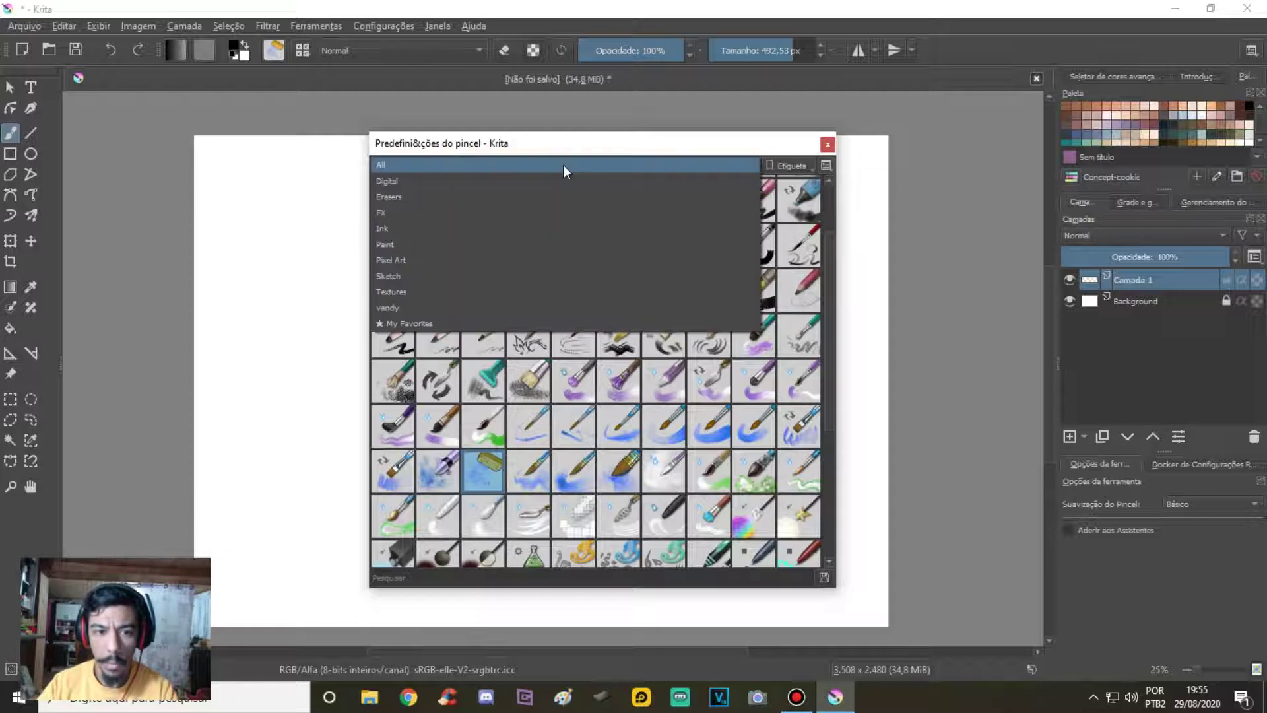
{"action": "left_click", "coordinate": [404, 308]}
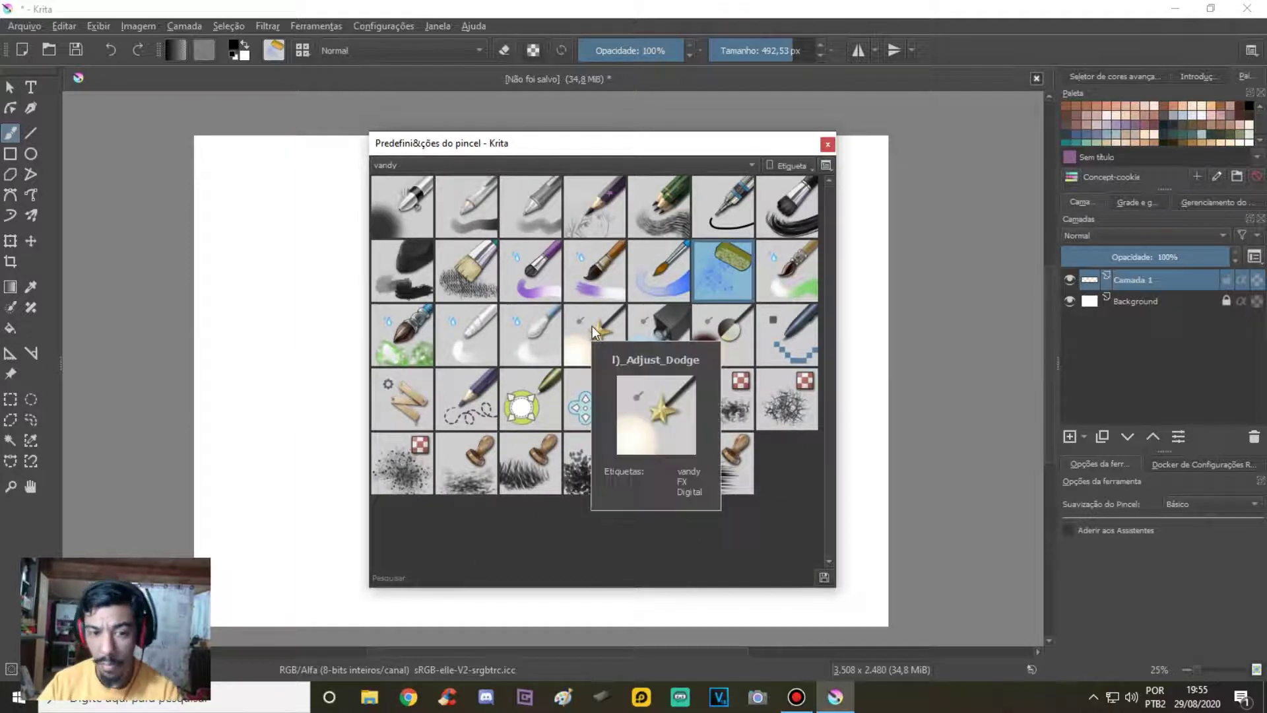
{"action": "left_click", "coordinate": [493, 164]}
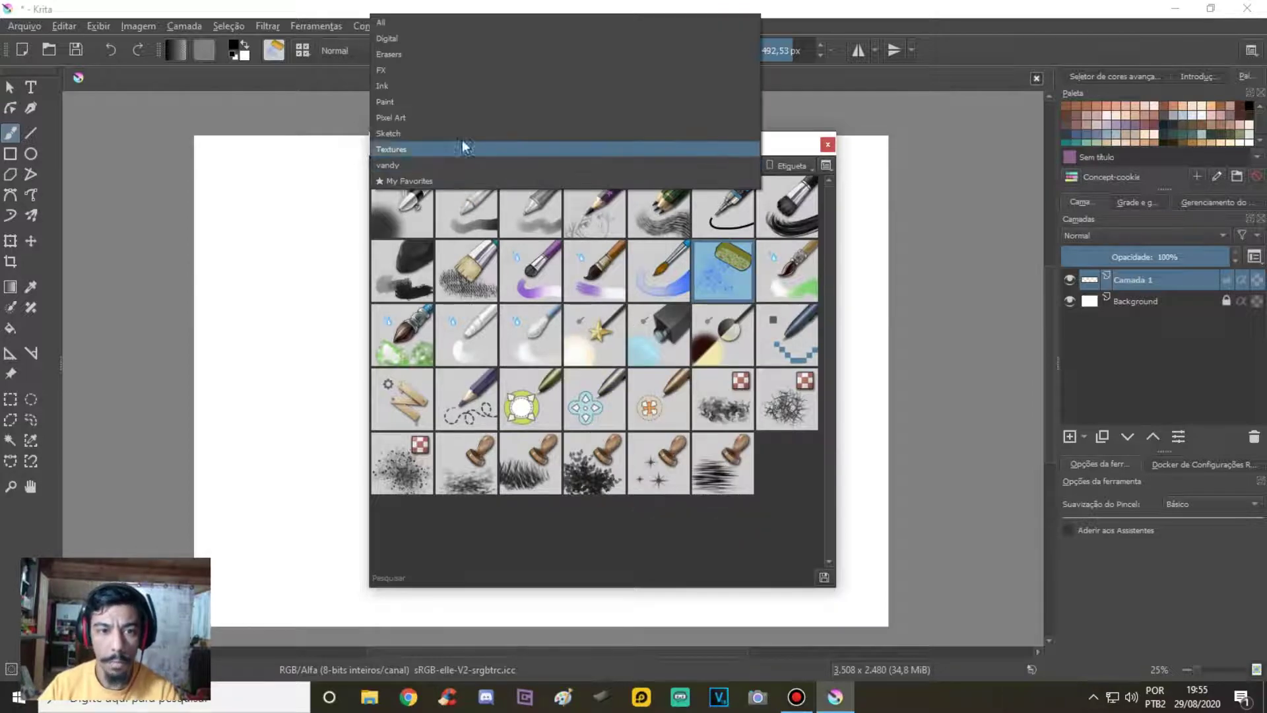
{"action": "left_click", "coordinate": [438, 26]}
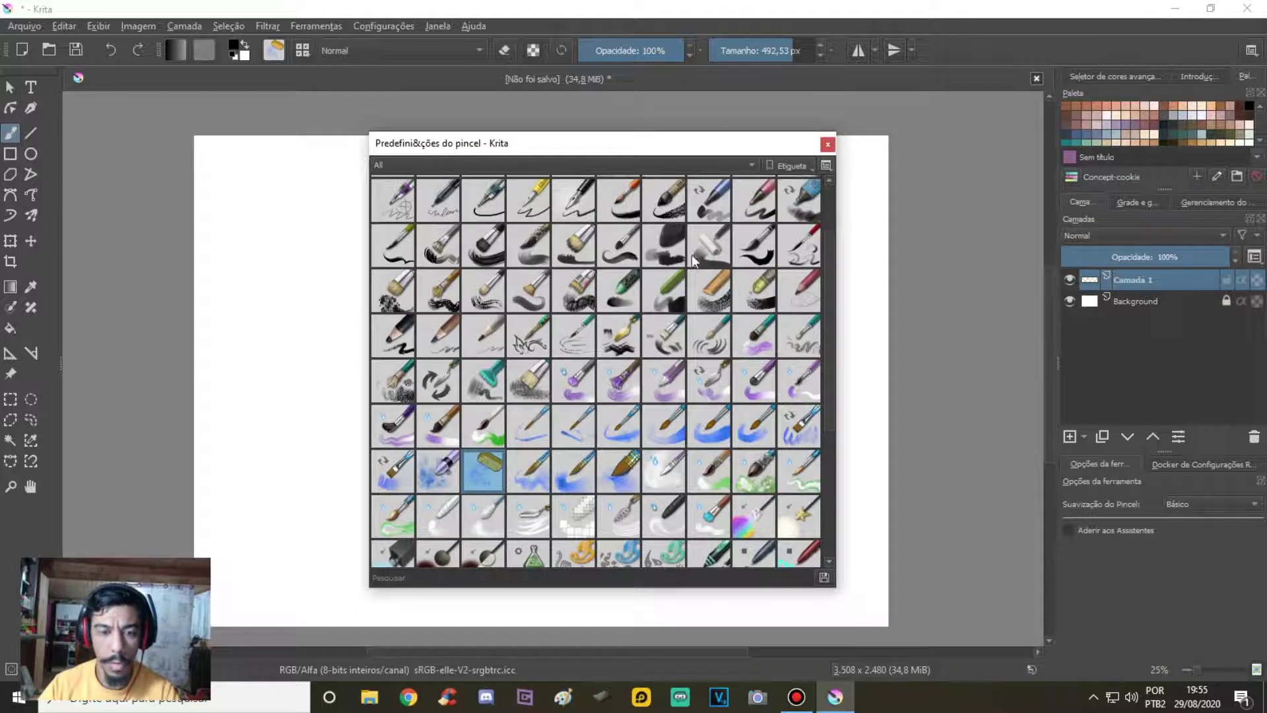
Step: Try the eraser presets and settle on a)_Eraser_Circle, opening its options menu
{"action": "scroll", "coordinate": [617, 302], "scroll_direction": "up", "scroll_amount": 2}
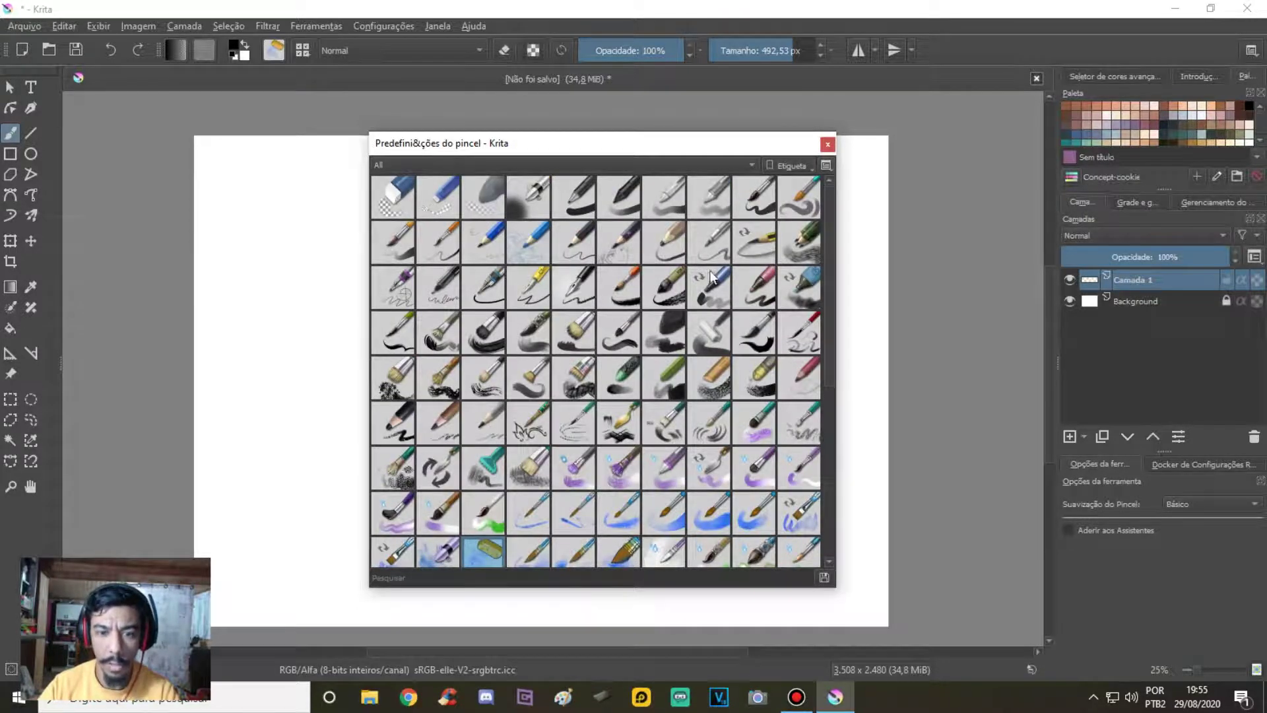
{"action": "scroll", "coordinate": [656, 427], "scroll_direction": "down", "scroll_amount": 5}
{"action": "scroll", "coordinate": [656, 428], "scroll_direction": "up", "scroll_amount": 5}
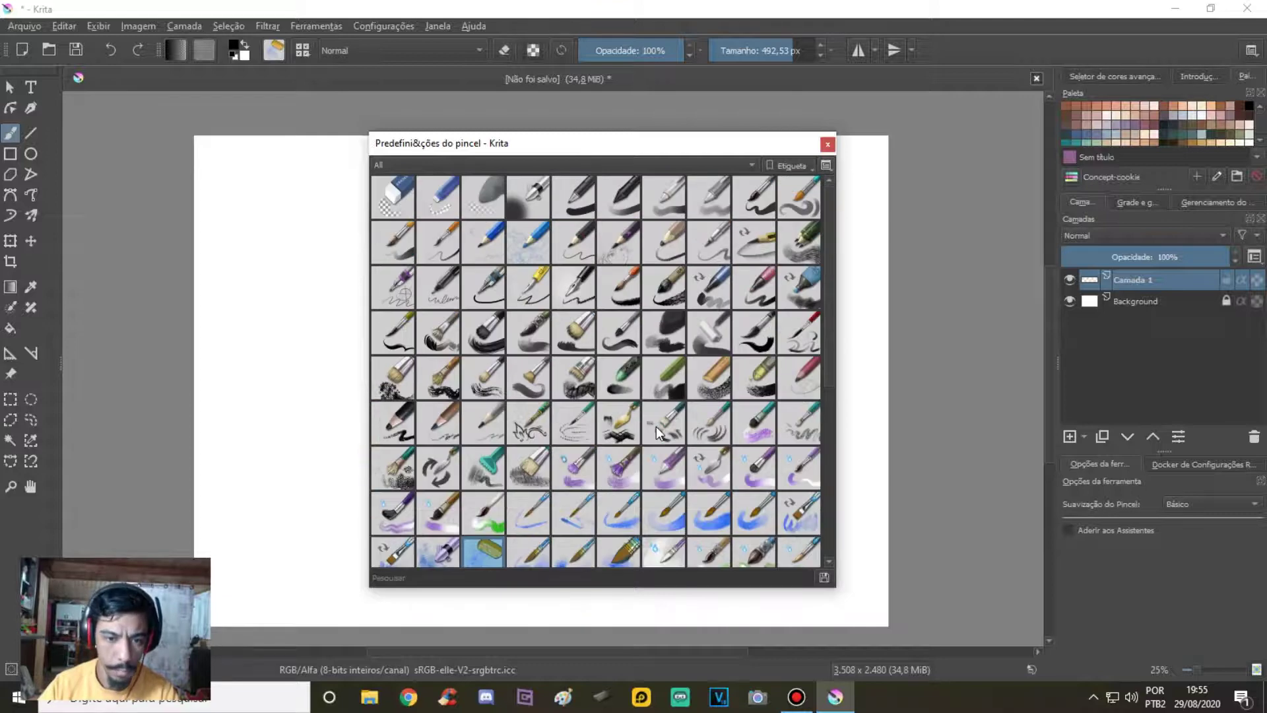
{"action": "left_click", "coordinate": [398, 193]}
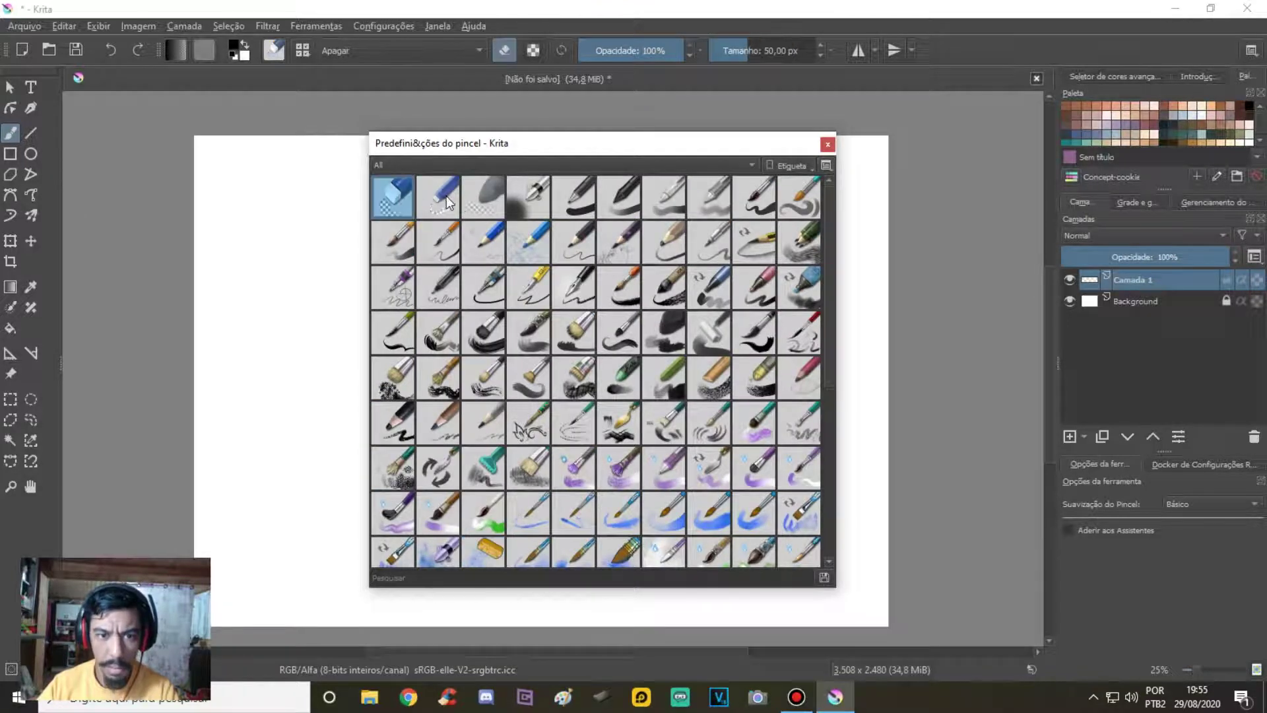
{"action": "left_click", "coordinate": [446, 199]}
{"action": "left_click", "coordinate": [400, 196]}
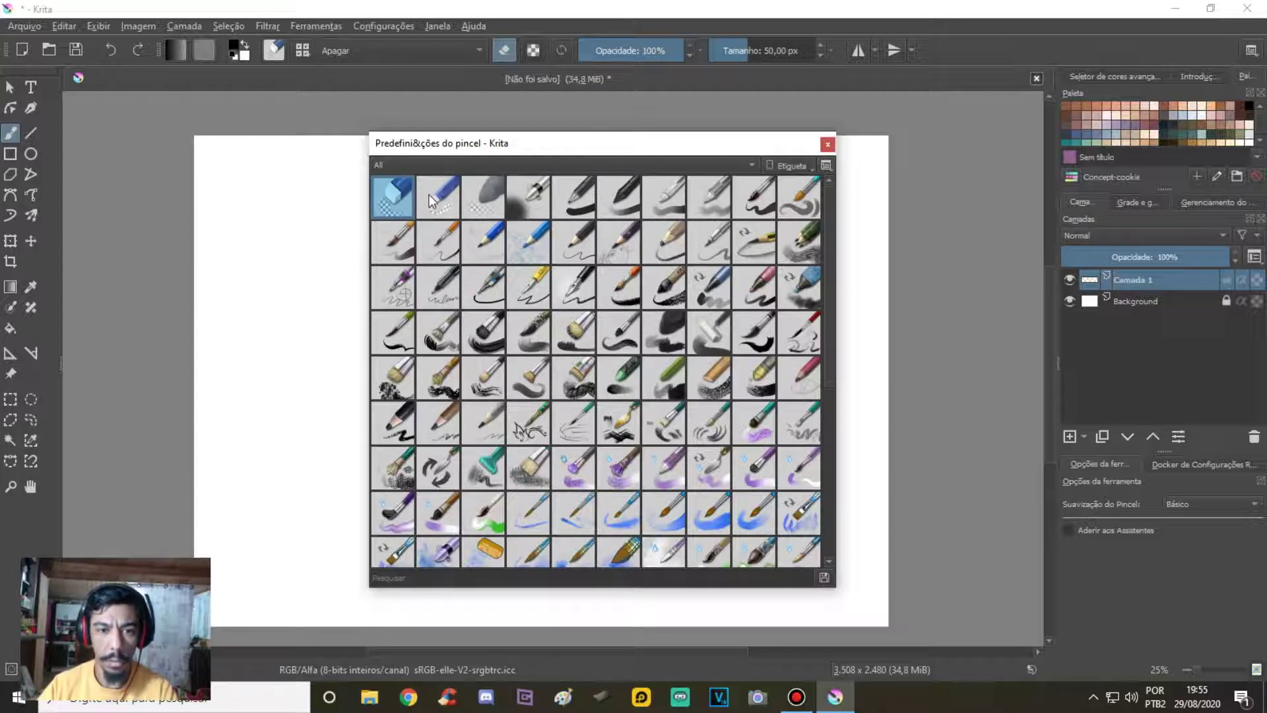
{"action": "left_click", "coordinate": [428, 194]}
{"action": "left_click", "coordinate": [487, 197]}
{"action": "left_click", "coordinate": [396, 197]}
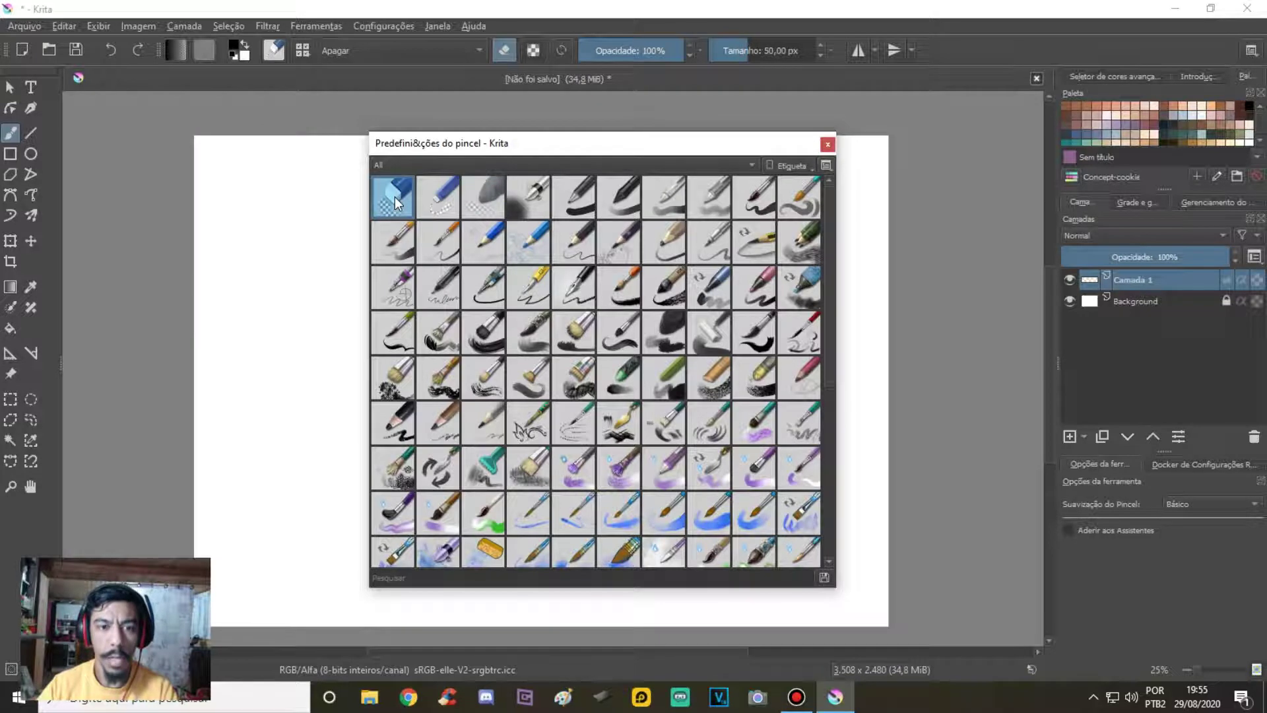
{"action": "right_click", "coordinate": [394, 197]}
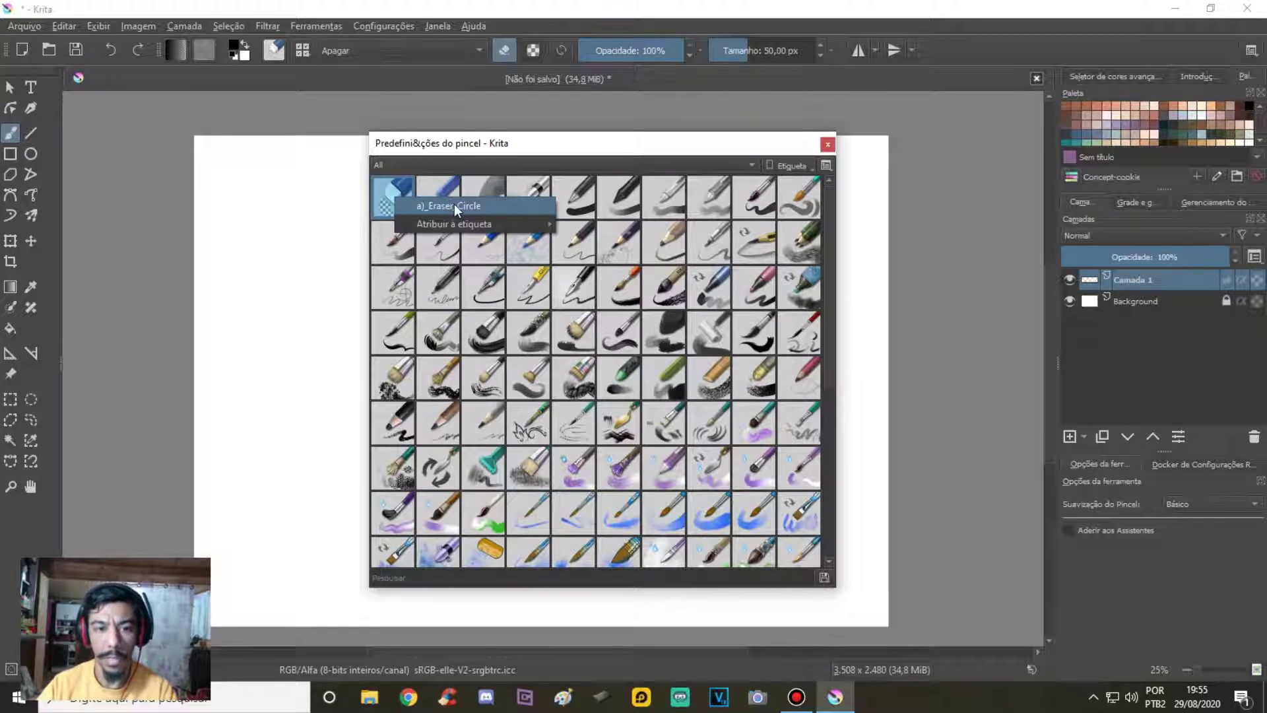
Step: Inspect the options menus of Eraser_Small, b)_Basic-4_Flow_Opacity and a)_Eraser_Circle
{"action": "left_click", "coordinate": [450, 182]}
{"action": "right_click", "coordinate": [448, 187]}
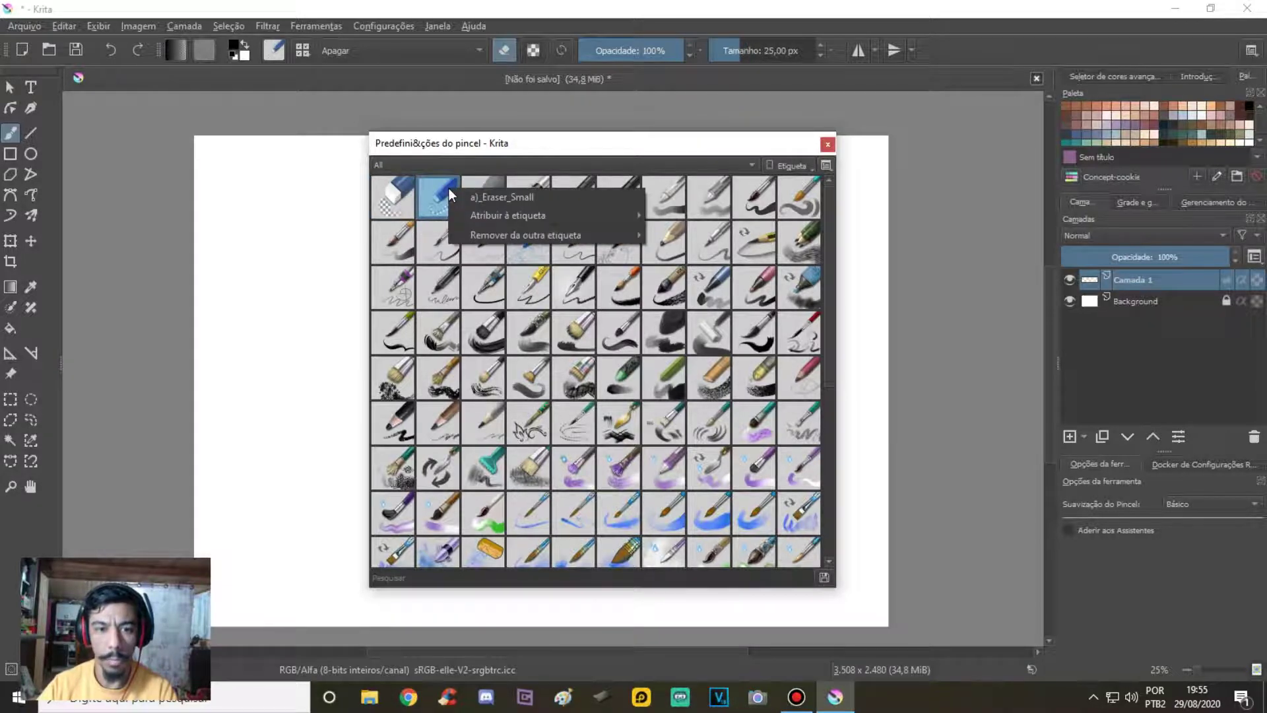
{"action": "left_click", "coordinate": [700, 186]}
{"action": "right_click", "coordinate": [703, 193]}
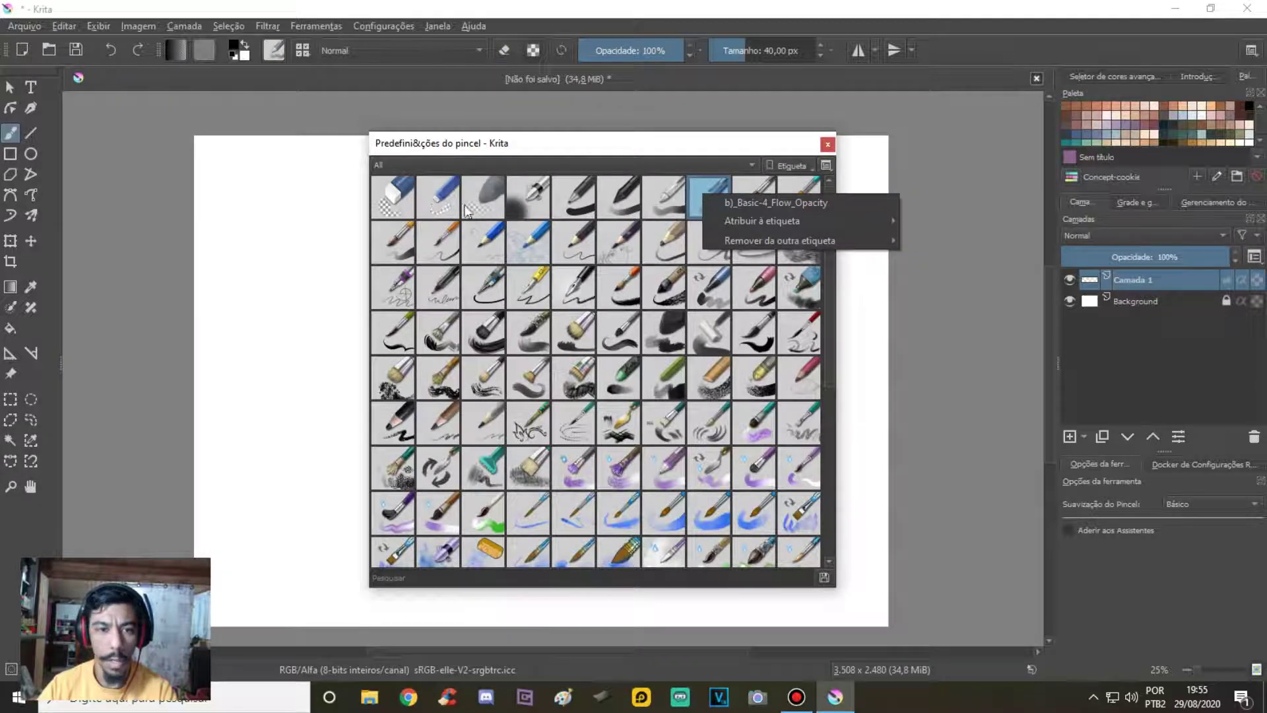
{"action": "left_click", "coordinate": [395, 197]}
{"action": "right_click", "coordinate": [395, 197]}
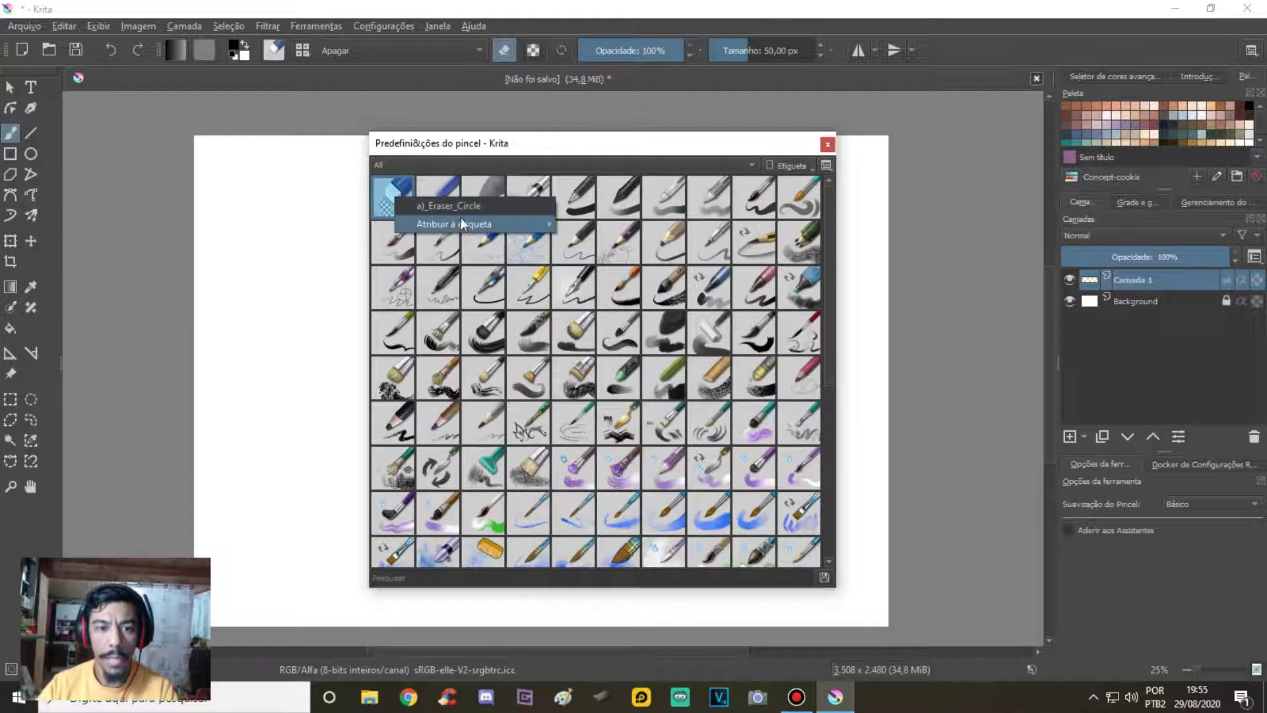
{"action": "mouse_move", "coordinate": [453, 223]}
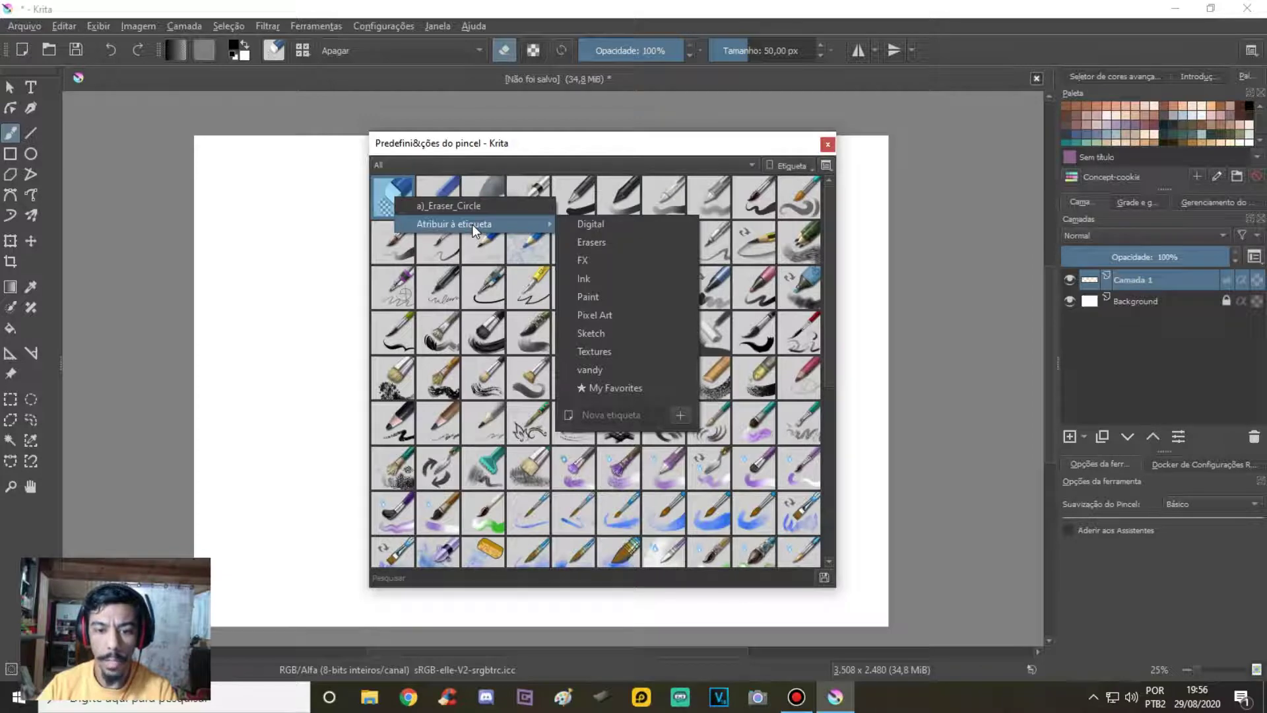
Step: Assign a)_Eraser_Circle to the vandy tag and filter presets to vandy
{"action": "left_click", "coordinate": [595, 371]}
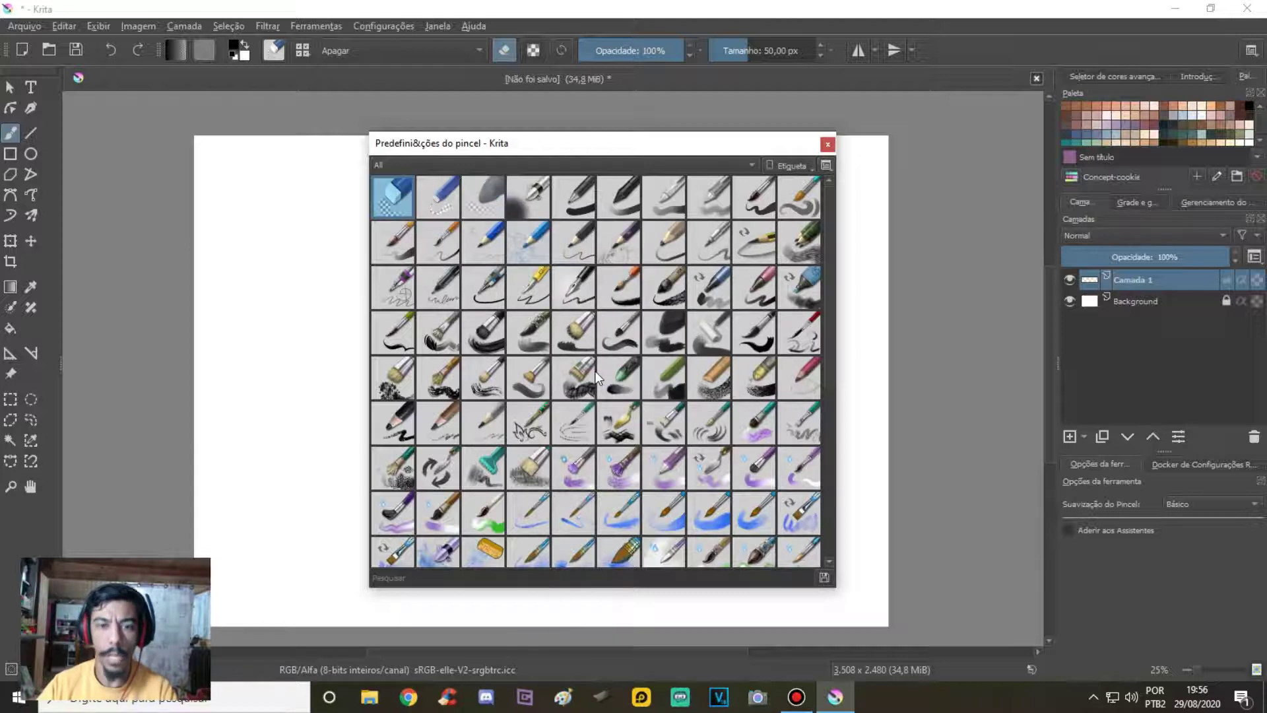
{"action": "left_click", "coordinate": [600, 165]}
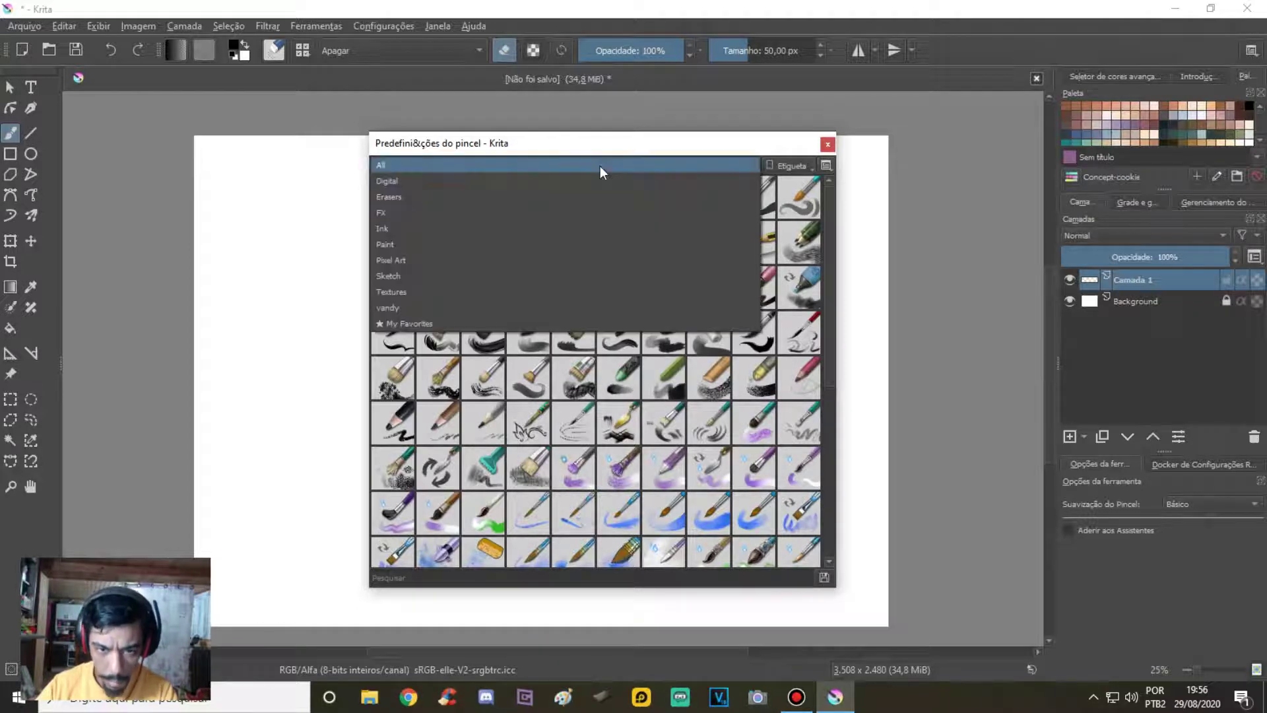
{"action": "left_click", "coordinate": [411, 309]}
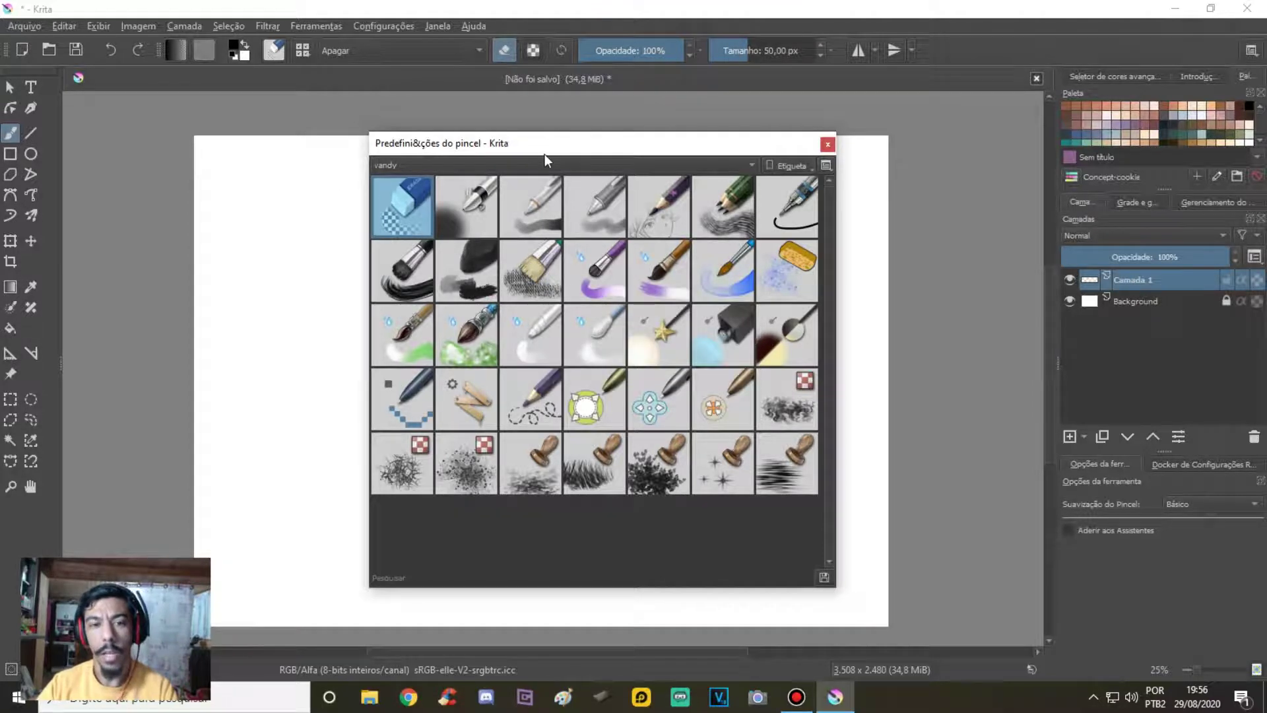
Step: Set the brush preset filter to All and dock the presets window into the right panel
{"action": "left_click_drag", "start_coordinate": [552, 145], "coordinate": [663, 140]}
{"action": "left_click", "coordinate": [648, 158]}
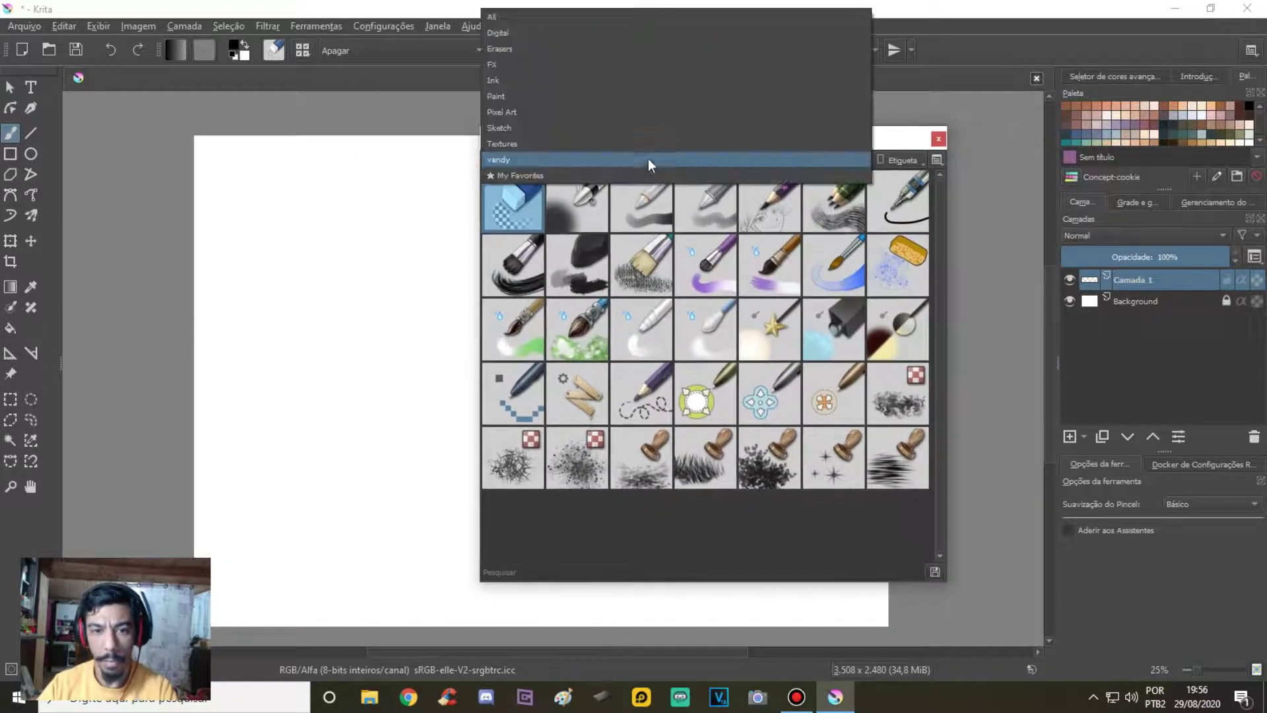
{"action": "left_click", "coordinate": [560, 18]}
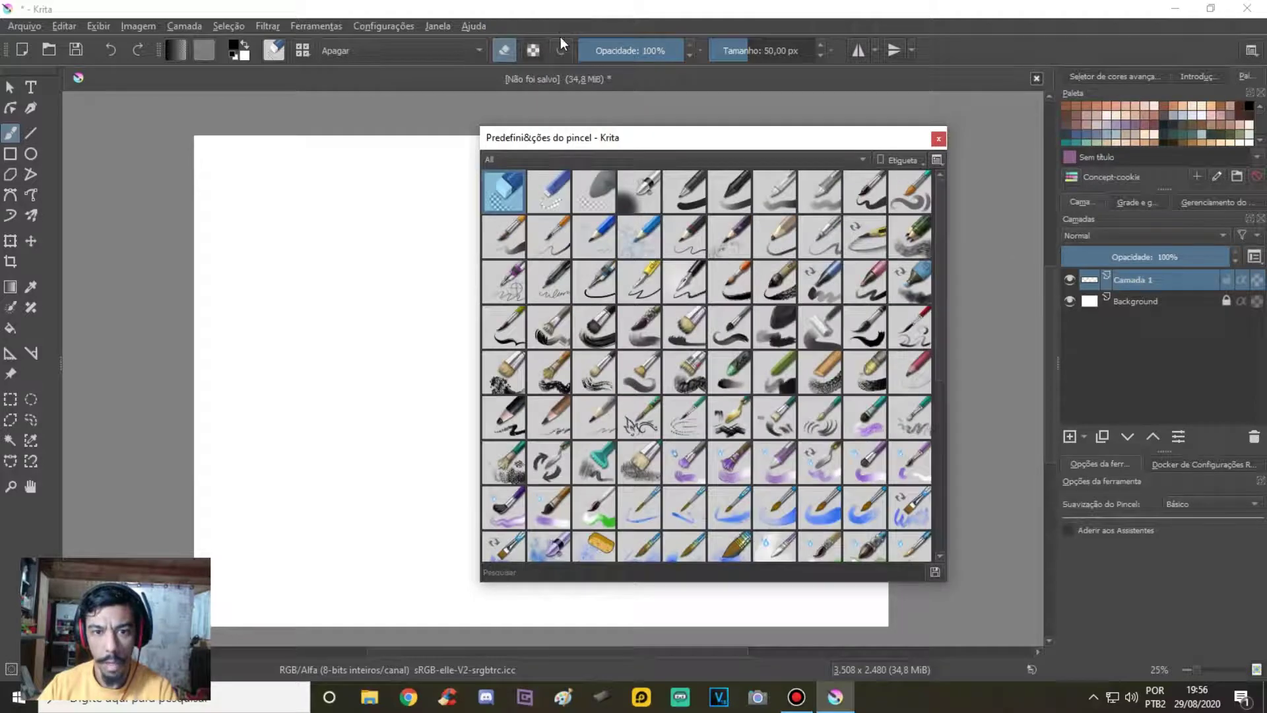
{"action": "mouse_move", "coordinate": [663, 149]}
{"action": "left_mouse_down"}
{"action": "mouse_move", "coordinate": [750, 257]}
{"action": "mouse_move", "coordinate": [742, 209]}
{"action": "mouse_move", "coordinate": [744, 347]}
{"action": "mouse_move", "coordinate": [1056, 524]}
{"action": "mouse_move", "coordinate": [1083, 516]}
{"action": "mouse_move", "coordinate": [1090, 568]}
{"action": "mouse_move", "coordinate": [1114, 545]}
{"action": "left_mouse_up"}
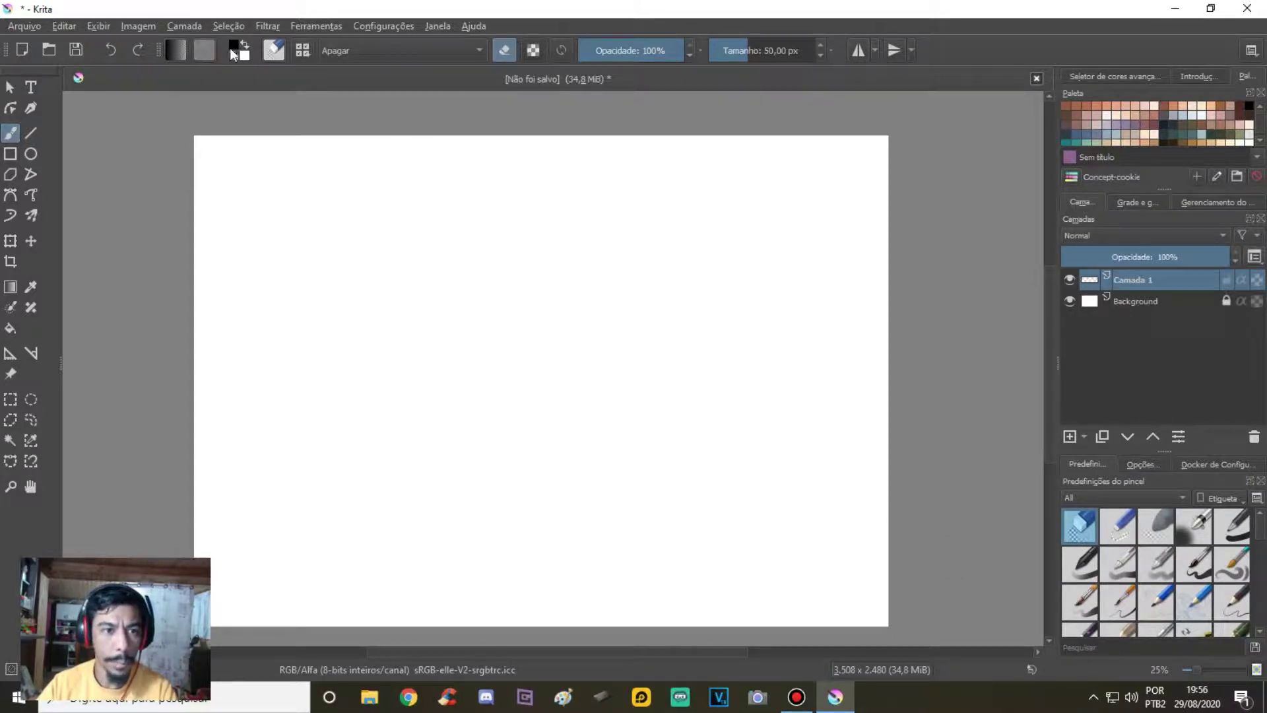
Step: Keep all presets listed and try several, ending on the large soft airbrush
{"action": "left_click", "coordinate": [1120, 539]}
{"action": "left_click", "coordinate": [1114, 495]}
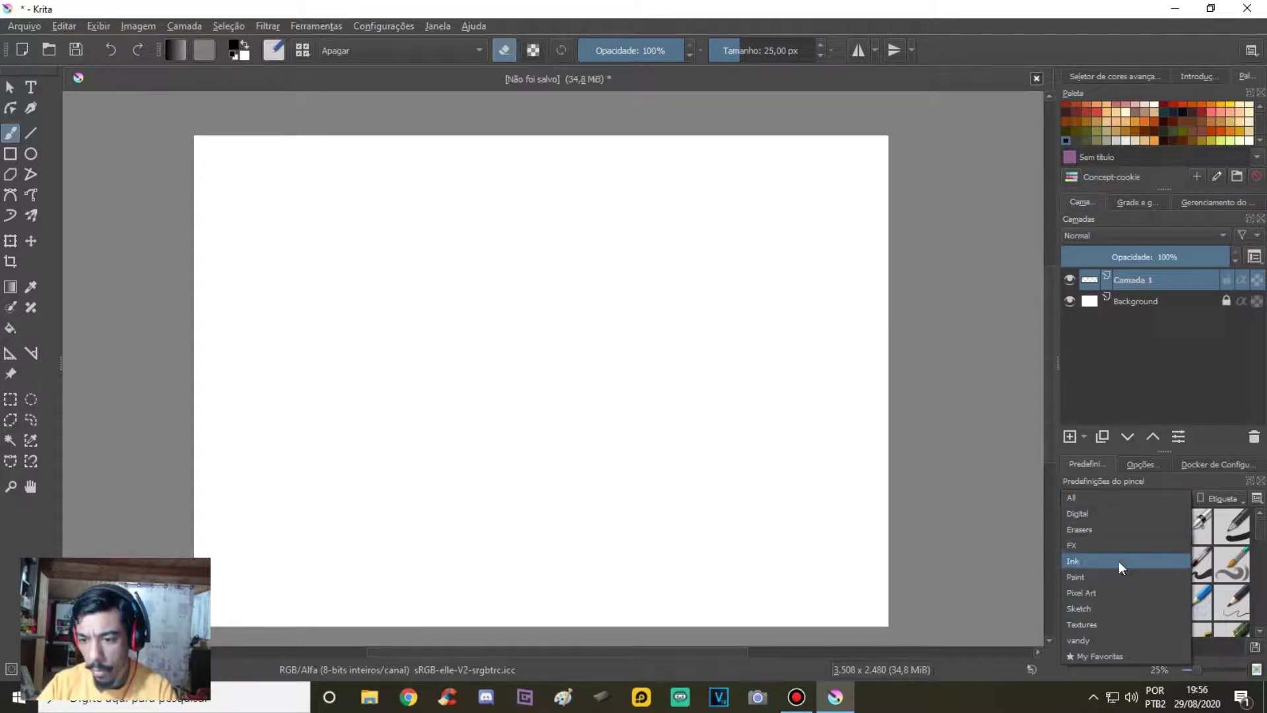
{"action": "left_click", "coordinate": [1119, 500]}
{"action": "left_click", "coordinate": [1162, 596]}
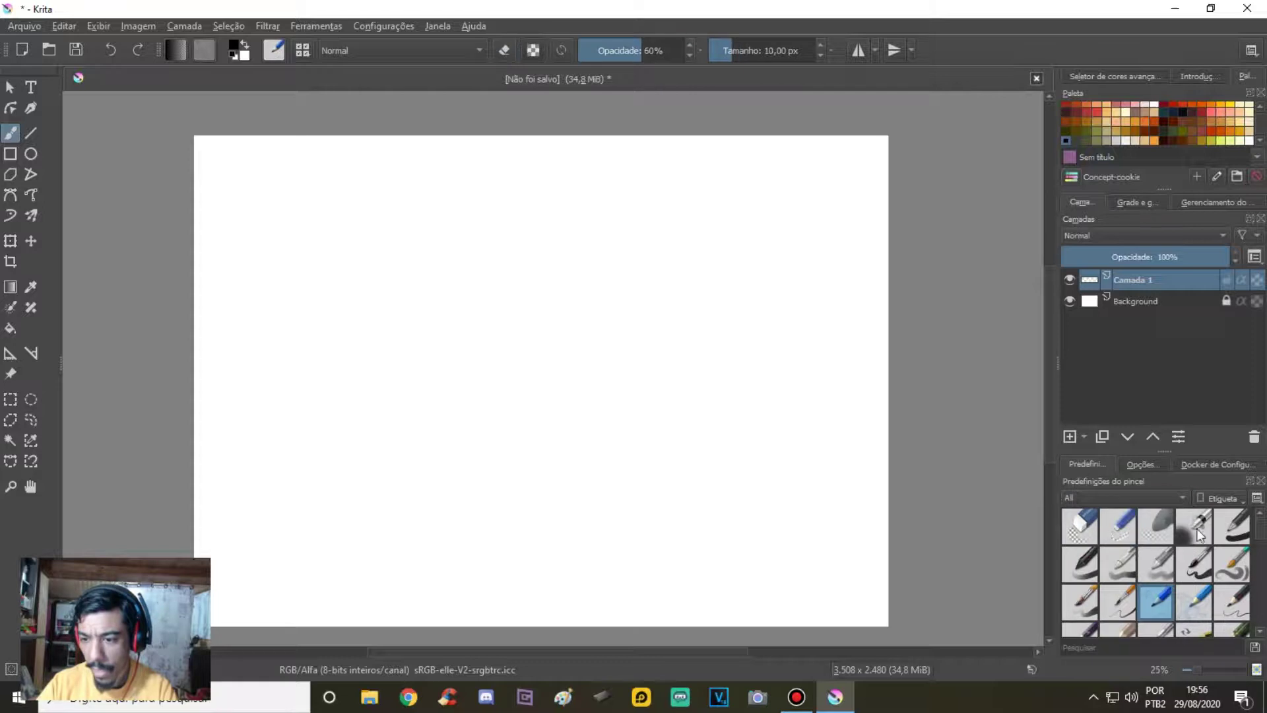
{"action": "left_click", "coordinate": [1198, 528]}
{"action": "left_click", "coordinate": [1227, 528]}
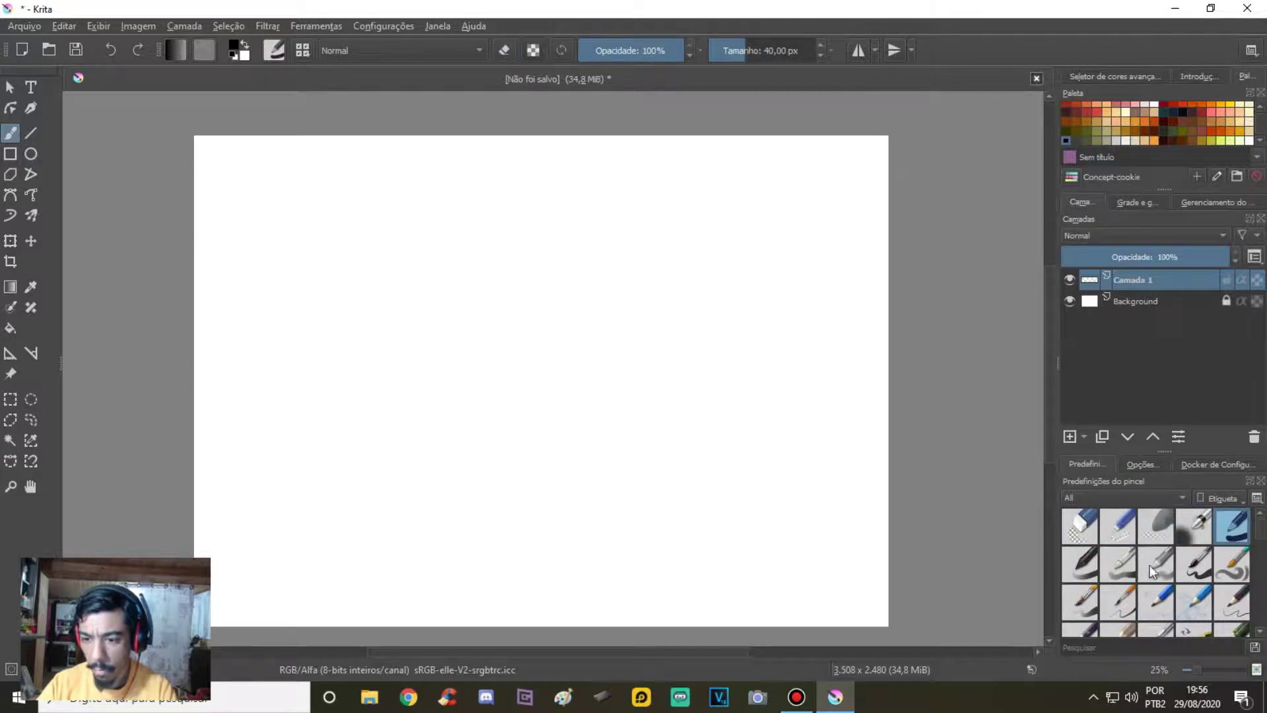
{"action": "left_click", "coordinate": [1188, 539]}
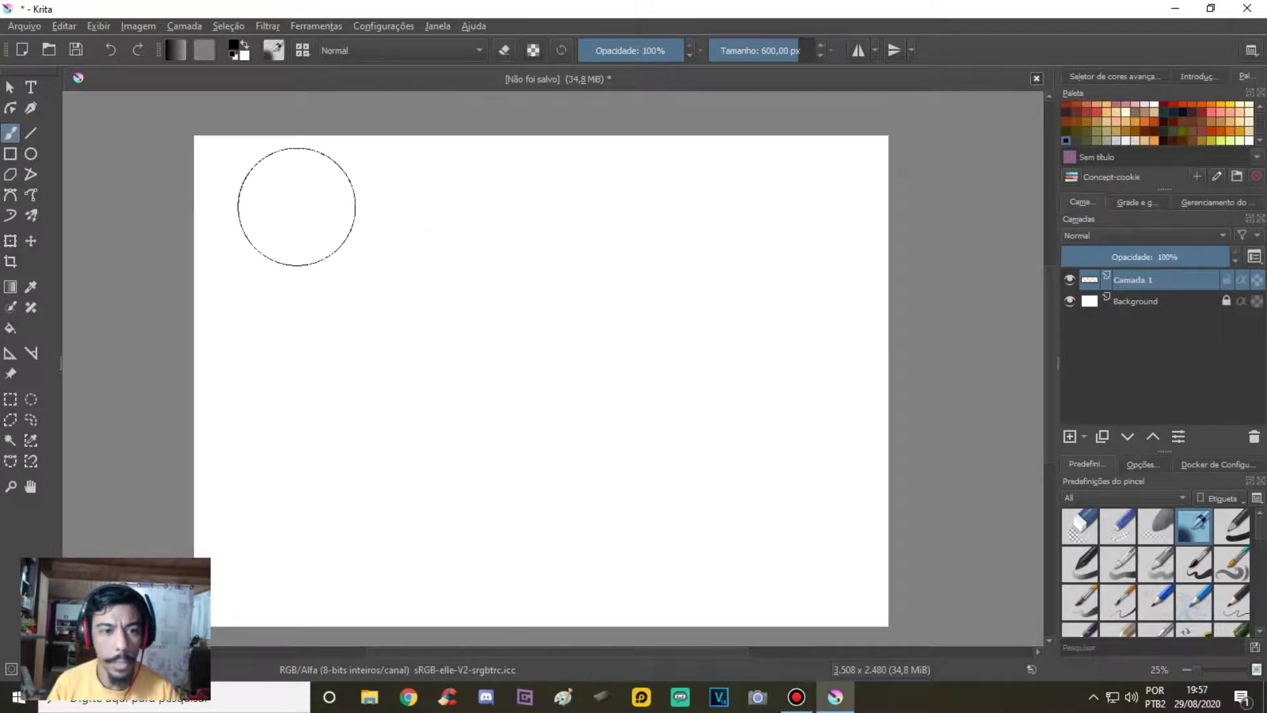
Step: Paint test blobs and strokes with the airbrush and ink pen, resizing the brush to 376 px and 93 px
{"action": "left_click_drag", "start_coordinate": [313, 196], "coordinate": [326, 260]}
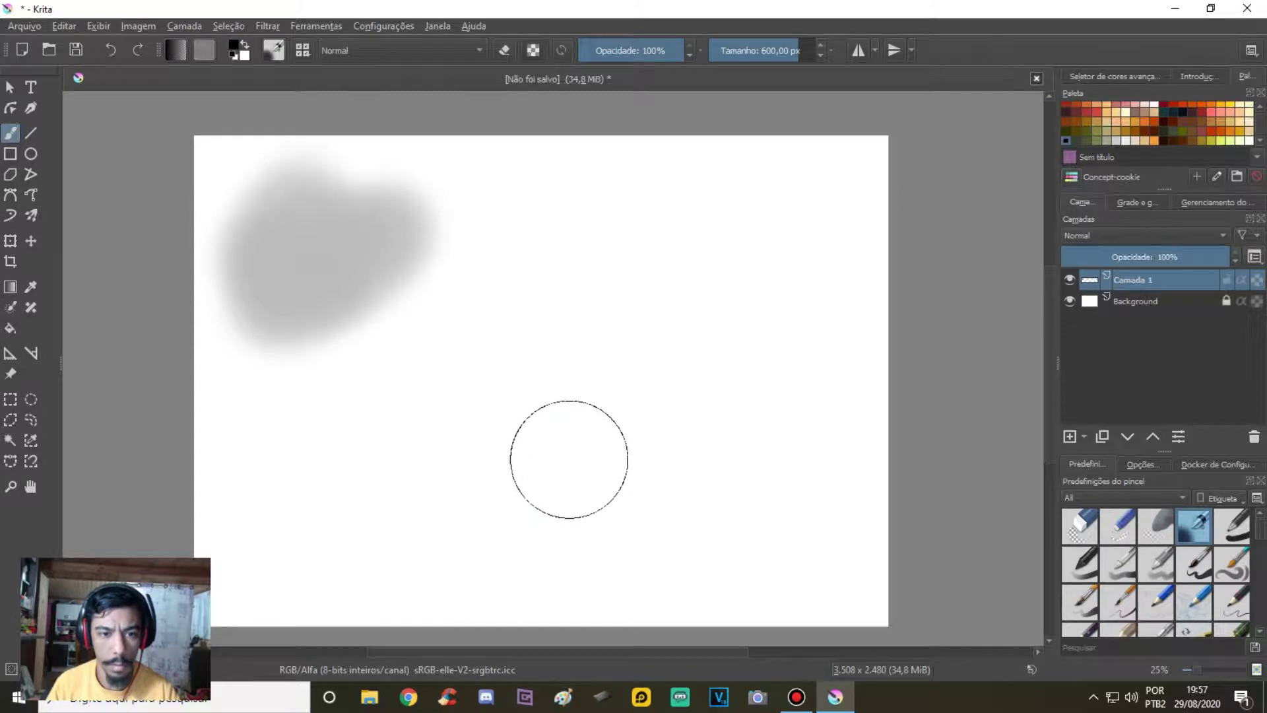
{"action": "left_click", "coordinate": [1087, 569]}
{"action": "left_click_drag", "start_coordinate": [481, 170], "coordinate": [545, 168]}
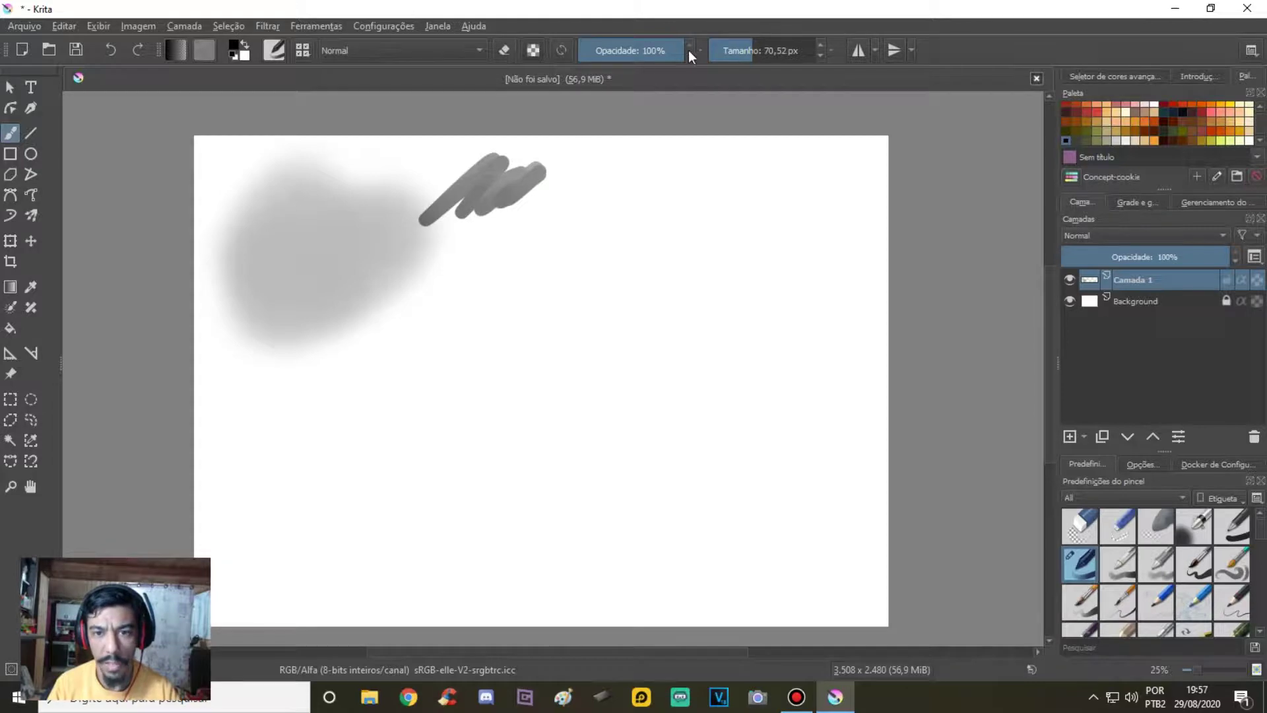
{"action": "left_click_drag", "start_coordinate": [751, 50], "coordinate": [787, 50]}
{"action": "left_click_drag", "start_coordinate": [587, 208], "coordinate": [644, 175]}
{"action": "left_click_drag", "start_coordinate": [739, 50], "coordinate": [727, 54]}
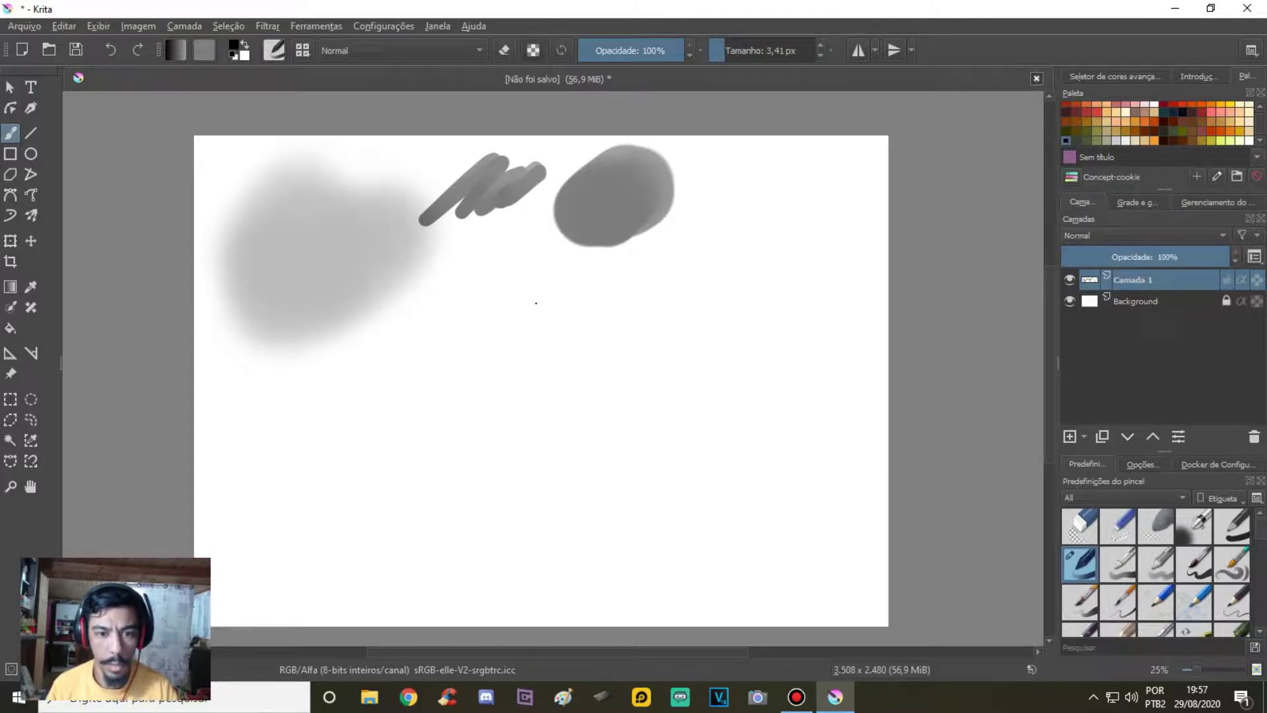
{"action": "left_click_drag", "start_coordinate": [516, 298], "coordinate": [528, 298]}
{"action": "mouse_move", "coordinate": [624, 263]}
{"action": "left_mouse_down"}
{"action": "mouse_move", "coordinate": [540, 323]}
{"action": "mouse_move", "coordinate": [621, 284]}
{"action": "mouse_move", "coordinate": [634, 297]}
{"action": "left_mouse_up"}
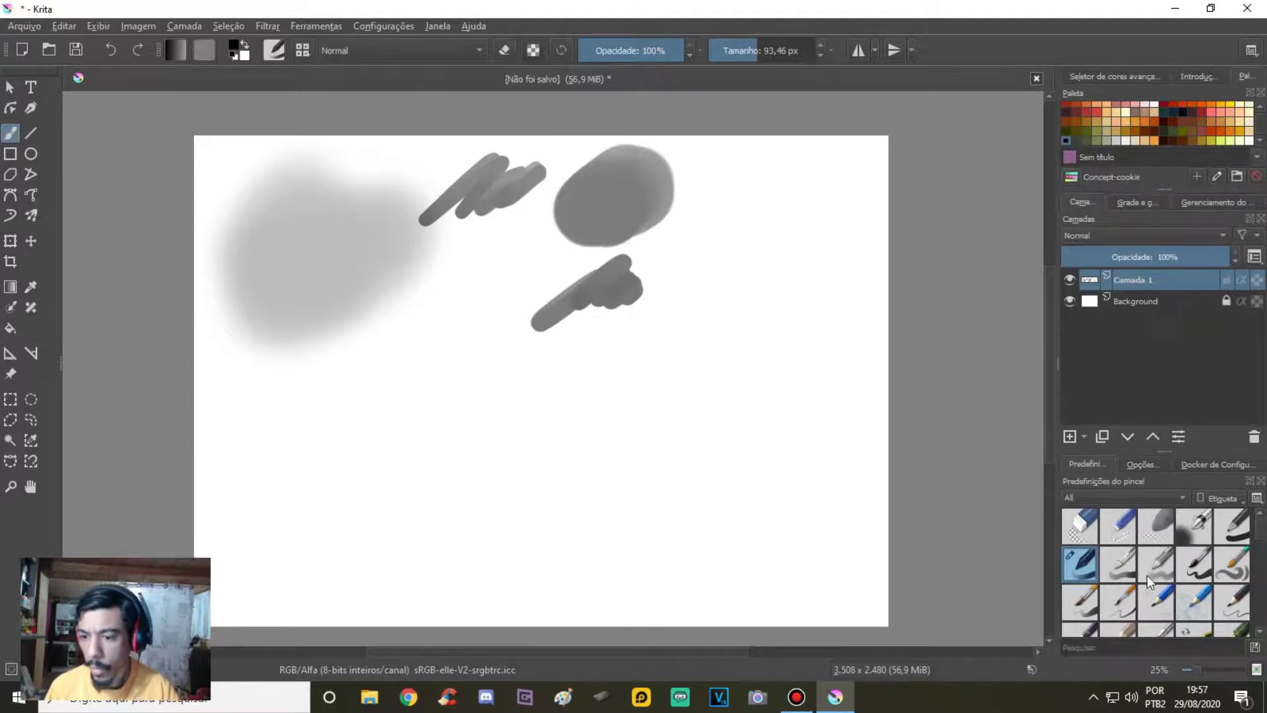
Step: Scribble test zigzags with two more presets, then undo all test strokes
{"action": "left_click", "coordinate": [1157, 600]}
{"action": "left_click_drag", "start_coordinate": [726, 251], "coordinate": [785, 234]}
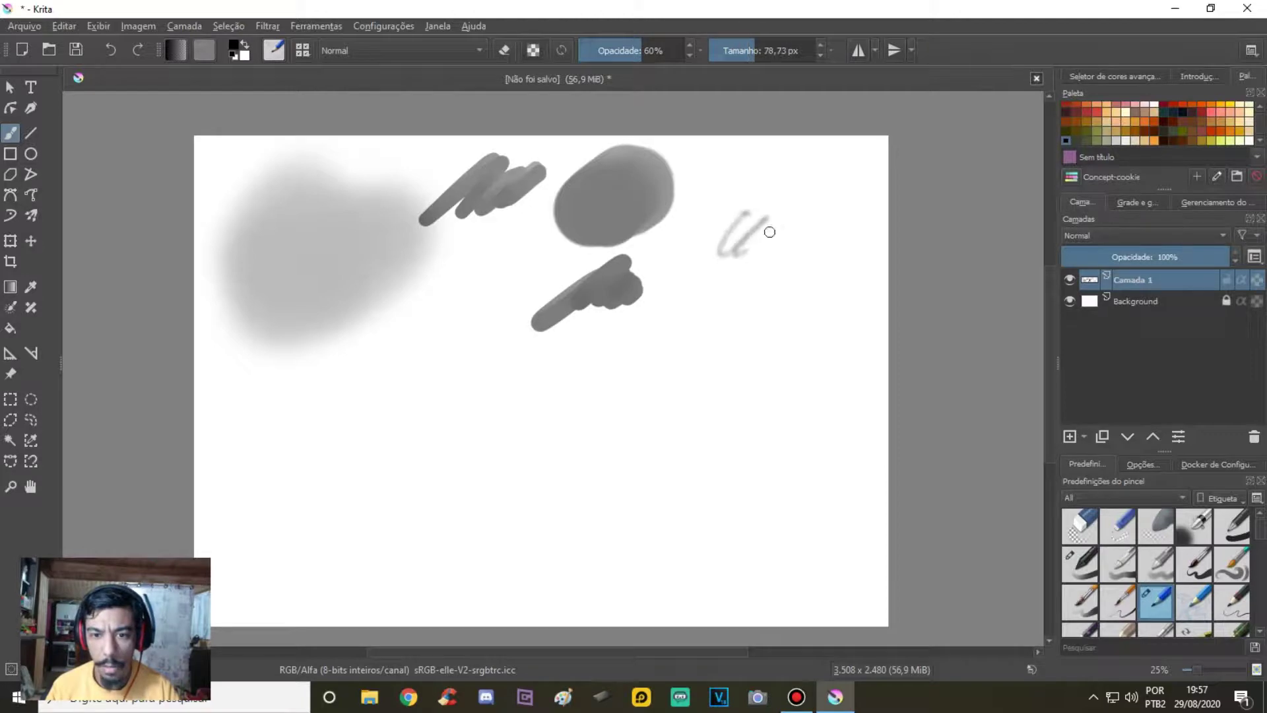
{"action": "left_click", "coordinate": [1195, 564]}
{"action": "mouse_move", "coordinate": [729, 203]}
{"action": "left_mouse_down"}
{"action": "mouse_move", "coordinate": [728, 228]}
{"action": "mouse_move", "coordinate": [798, 252]}
{"action": "left_mouse_up"}
{"action": "mouse_move", "coordinate": [719, 277]}
{"action": "left_mouse_down"}
{"action": "mouse_move", "coordinate": [769, 333]}
{"action": "mouse_move", "coordinate": [796, 320]}
{"action": "left_mouse_up"}
{"action": "left_click_drag", "start_coordinate": [718, 350], "coordinate": [759, 323]}
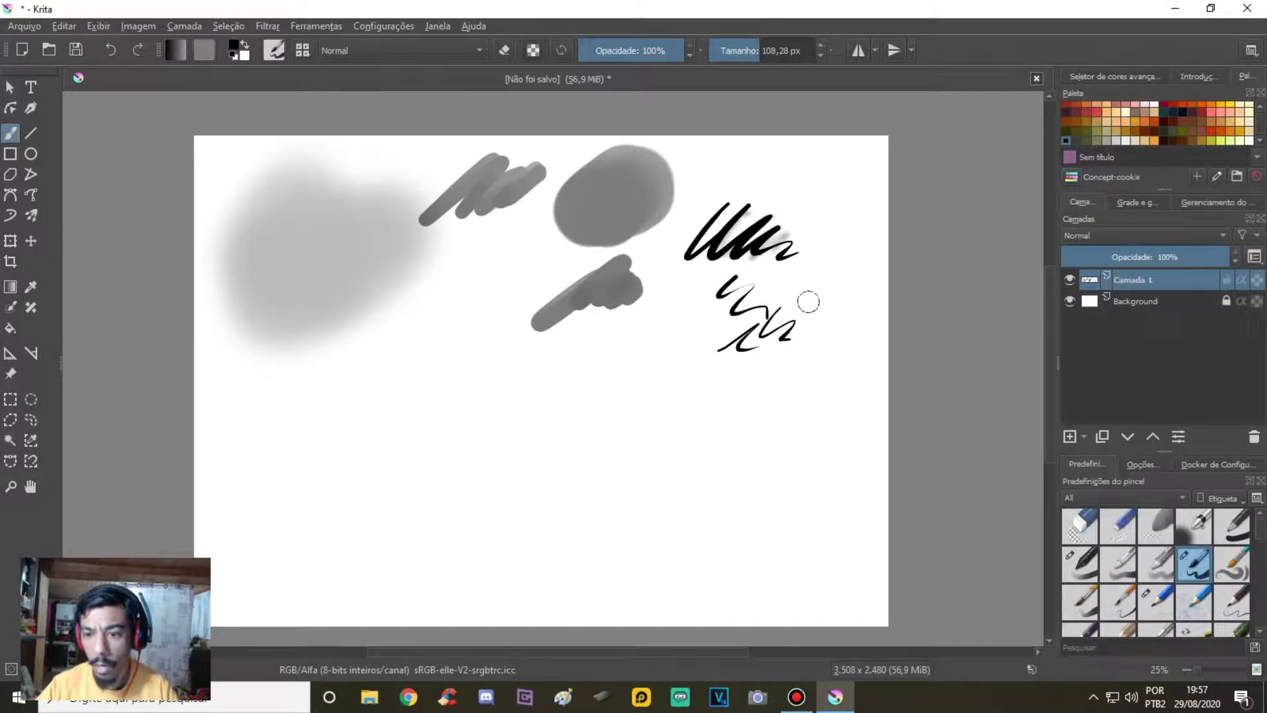
{"action": "right_click", "coordinate": [1192, 559]}
{"action": "mouse_move", "coordinate": [1165, 586]}
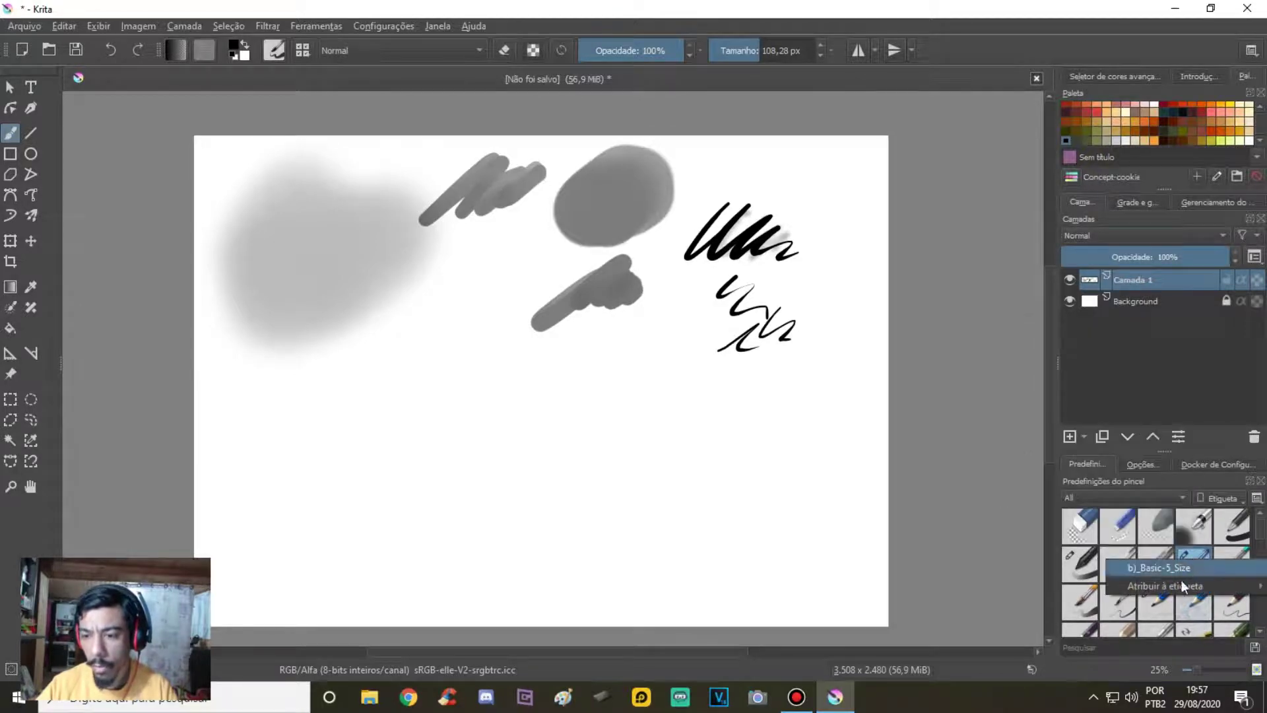
{"action": "left_click", "coordinate": [965, 371]}
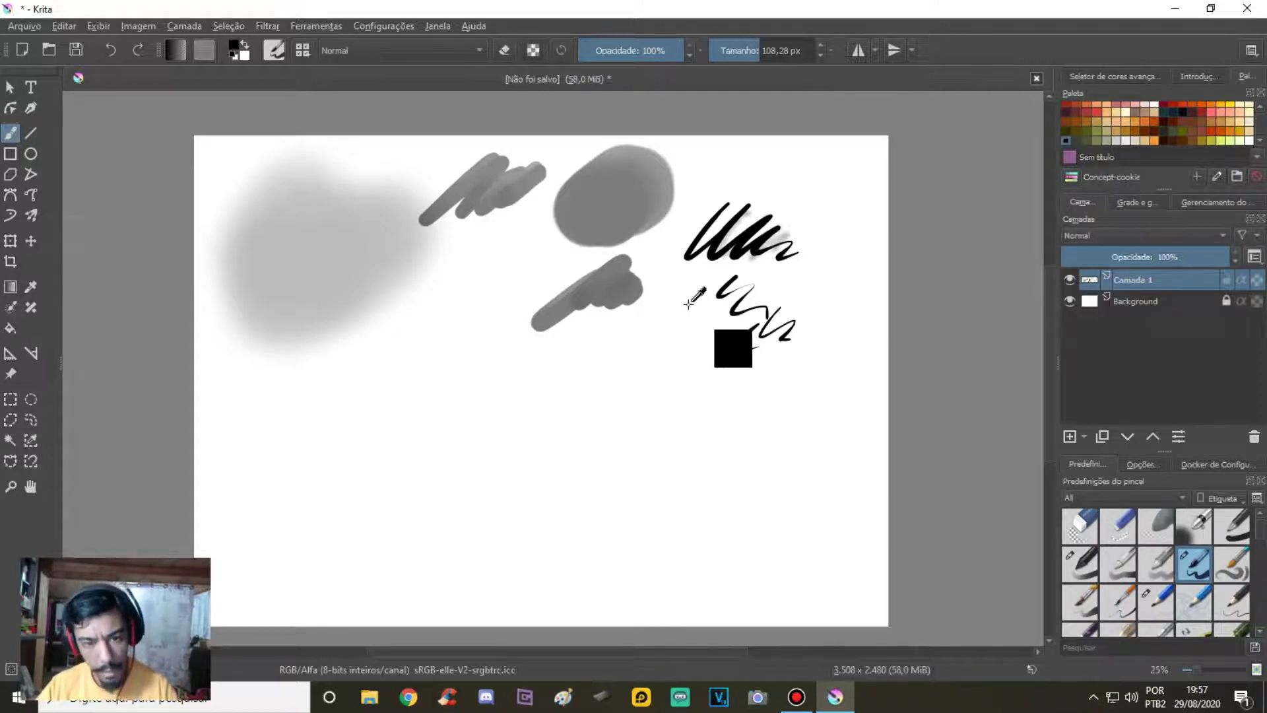
{"action": "key", "text": "ctrl+z"}
{"action": "key", "text": "ctrl+z"}
{"action": "key", "text": "ctrl+z"}
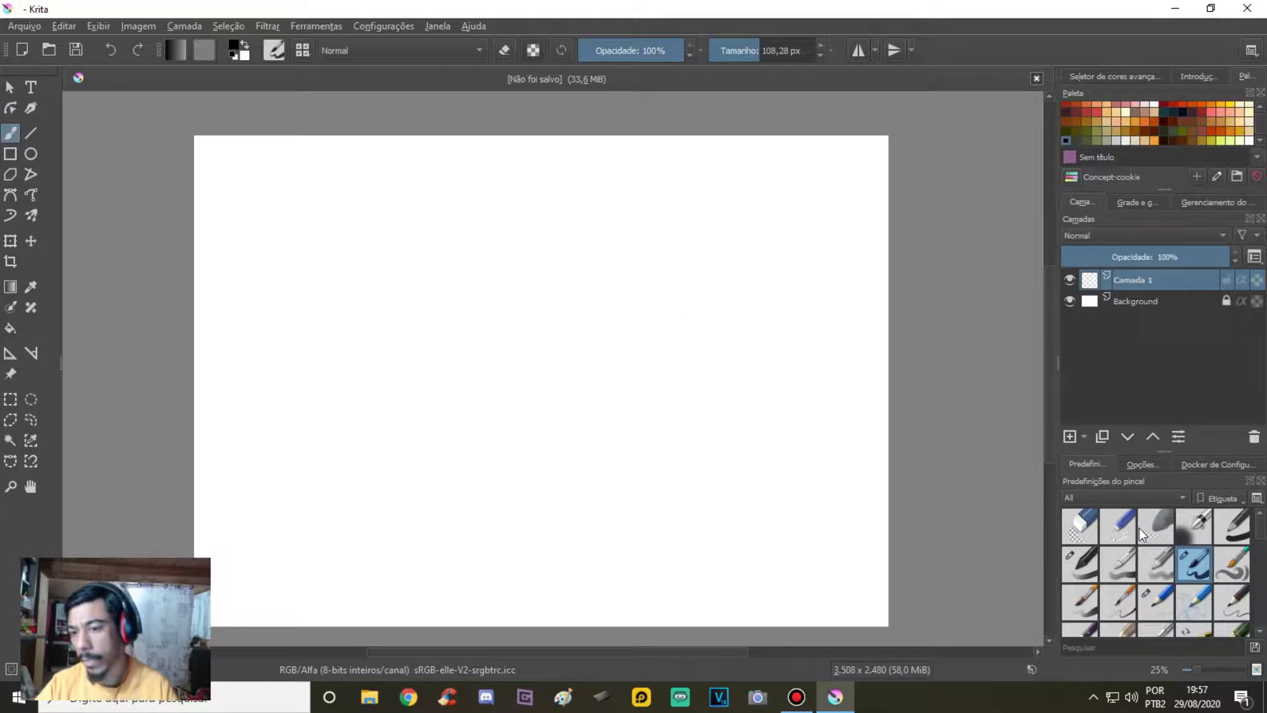
Step: Filter presets to vandy and remove Eraser_Circle from the vandy tag via 'Remover desta etiqueta'
{"action": "left_click", "coordinate": [1101, 496]}
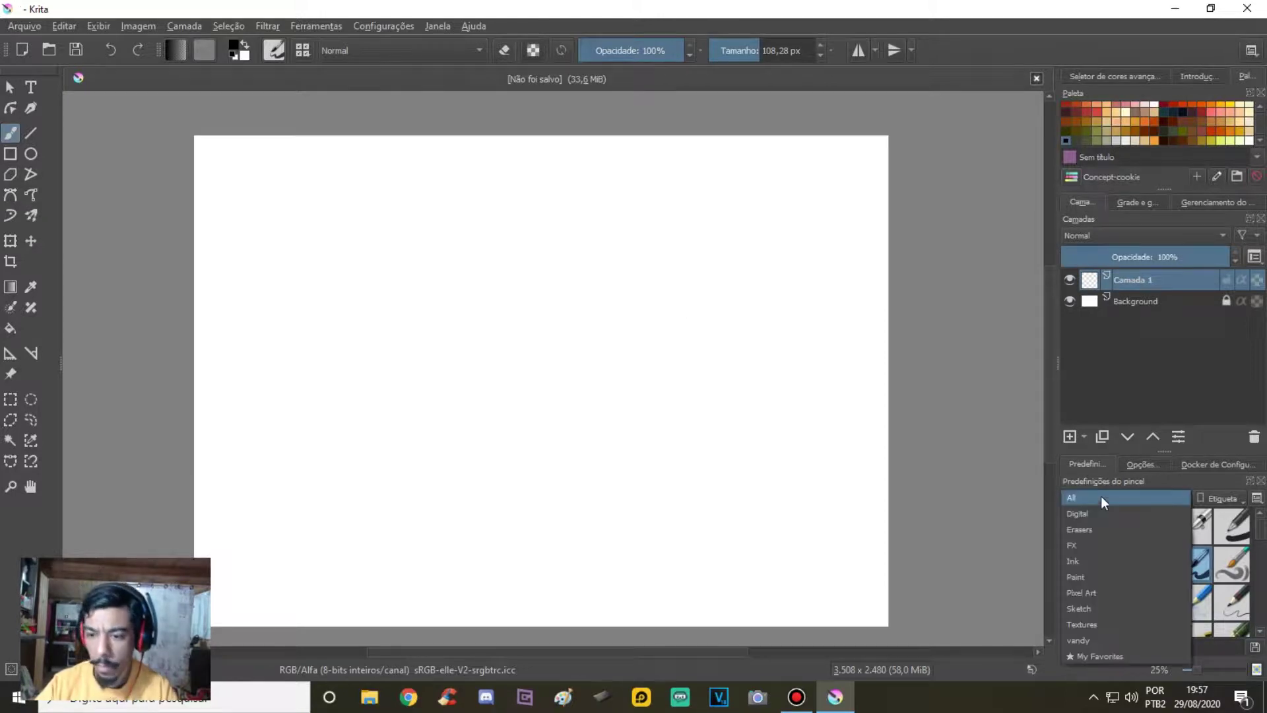
{"action": "left_click", "coordinate": [1102, 640]}
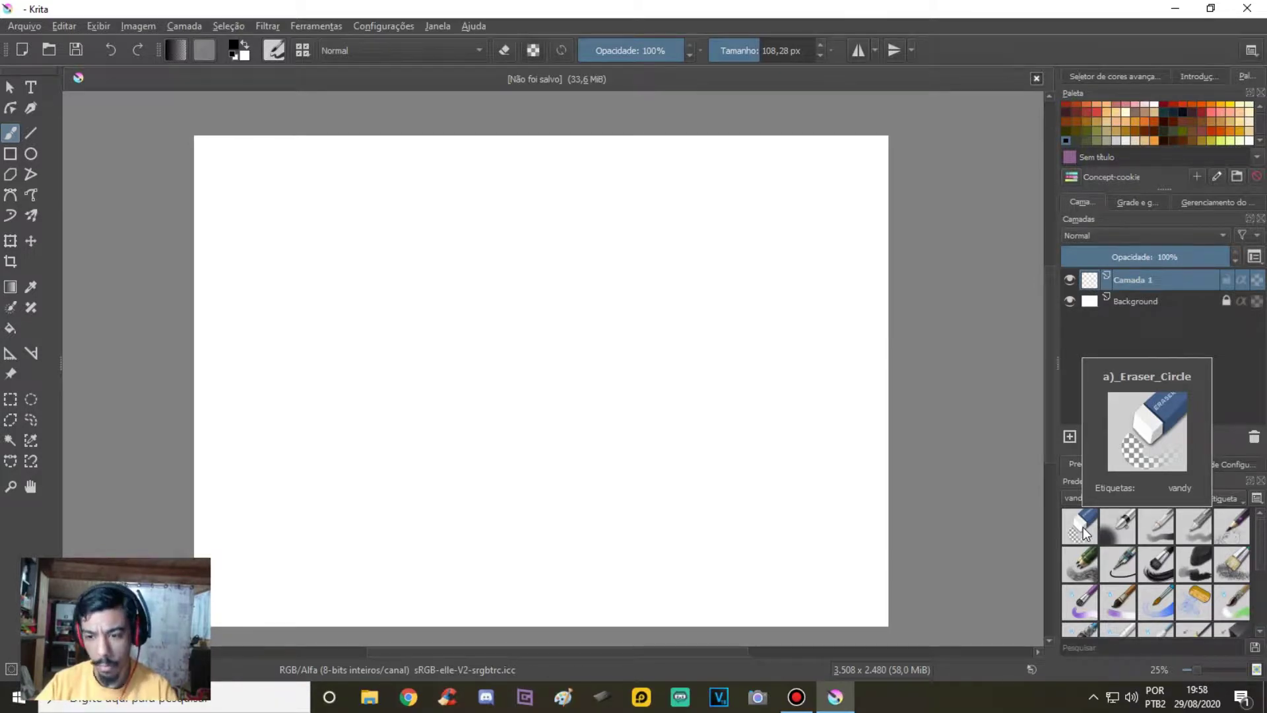
{"action": "right_click", "coordinate": [1083, 527]}
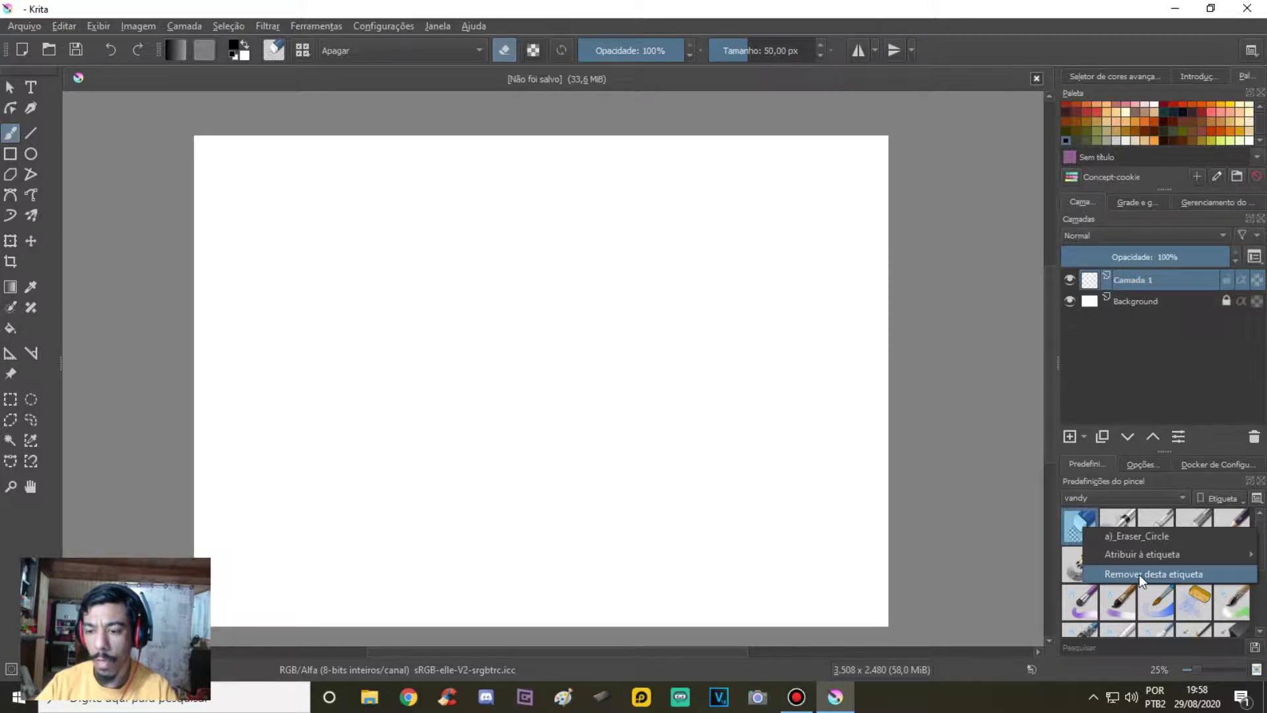
{"action": "left_click", "coordinate": [1139, 574]}
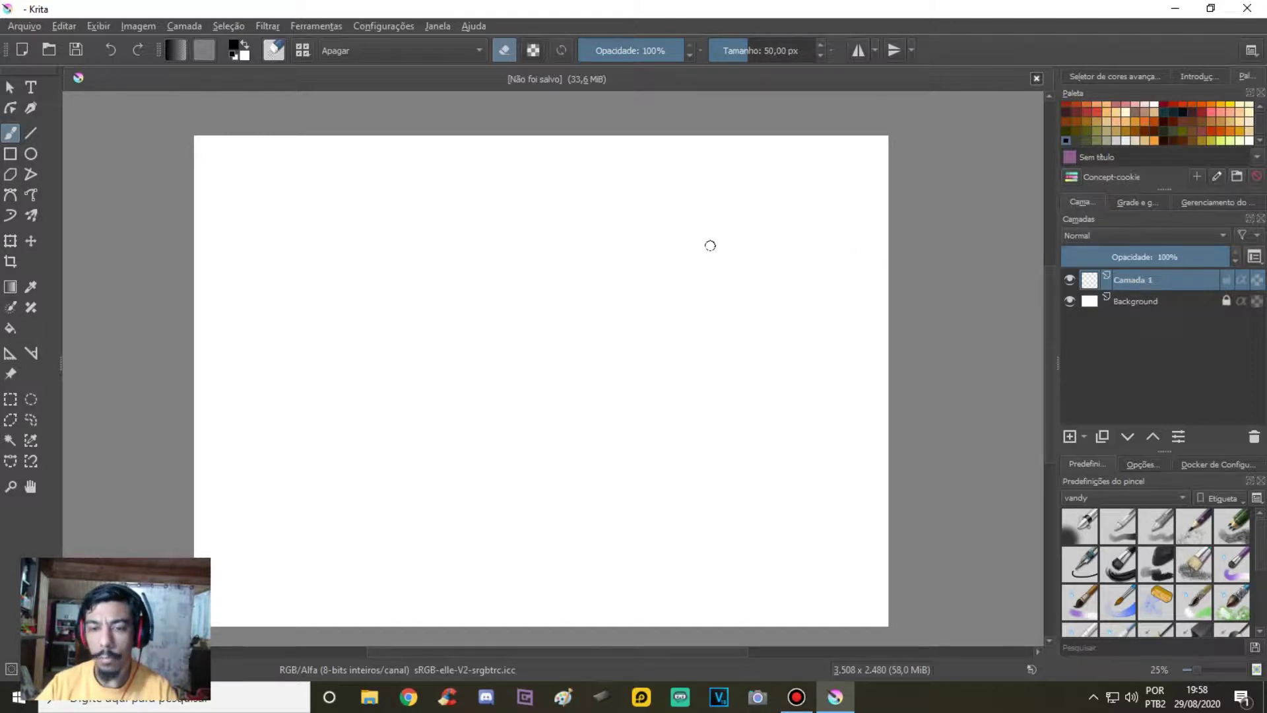
{"action": "right_click", "coordinate": [716, 244]}
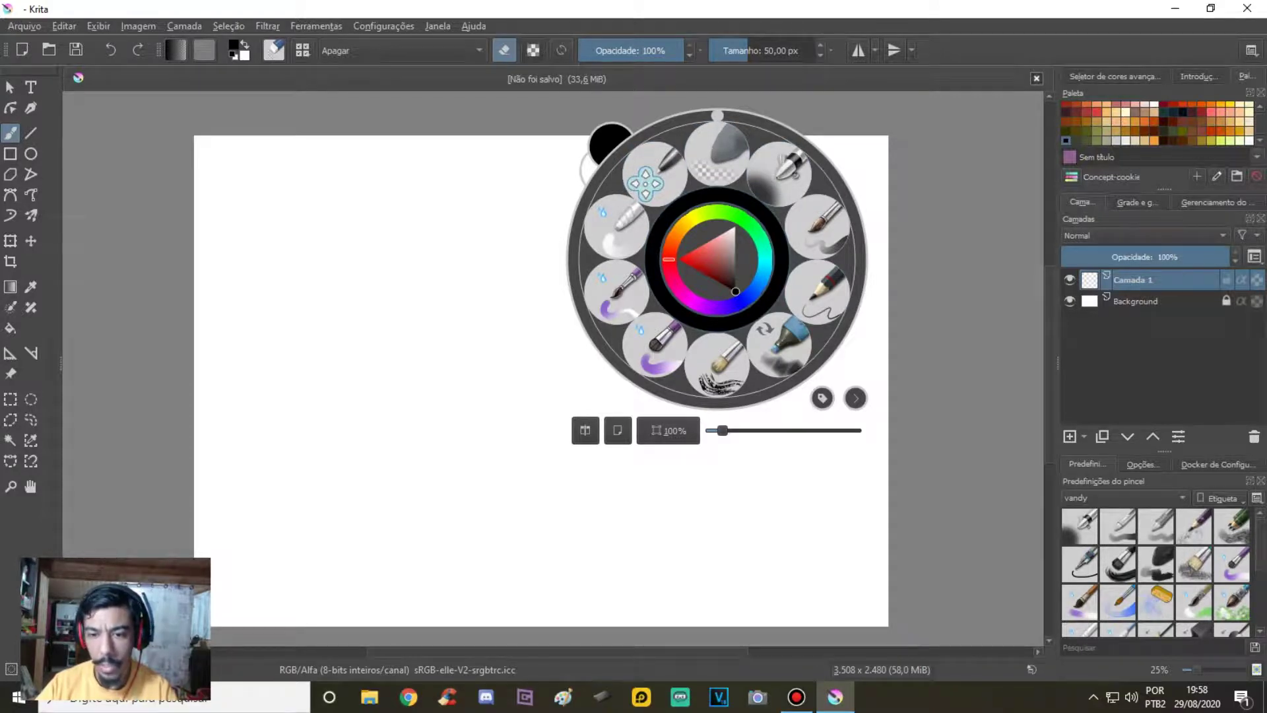
Step: Cycle the pop-up palette's tag through Digital and settle on vandy
{"action": "left_click", "coordinate": [822, 399]}
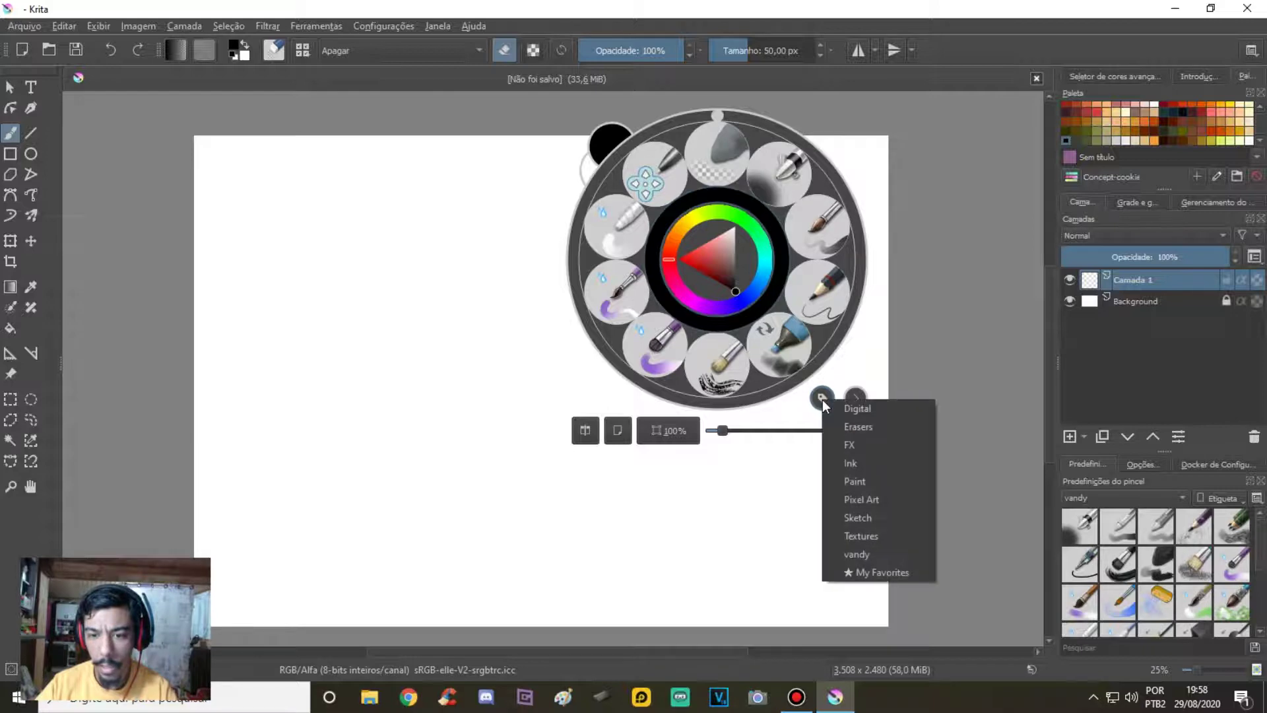
{"action": "left_click", "coordinate": [865, 557]}
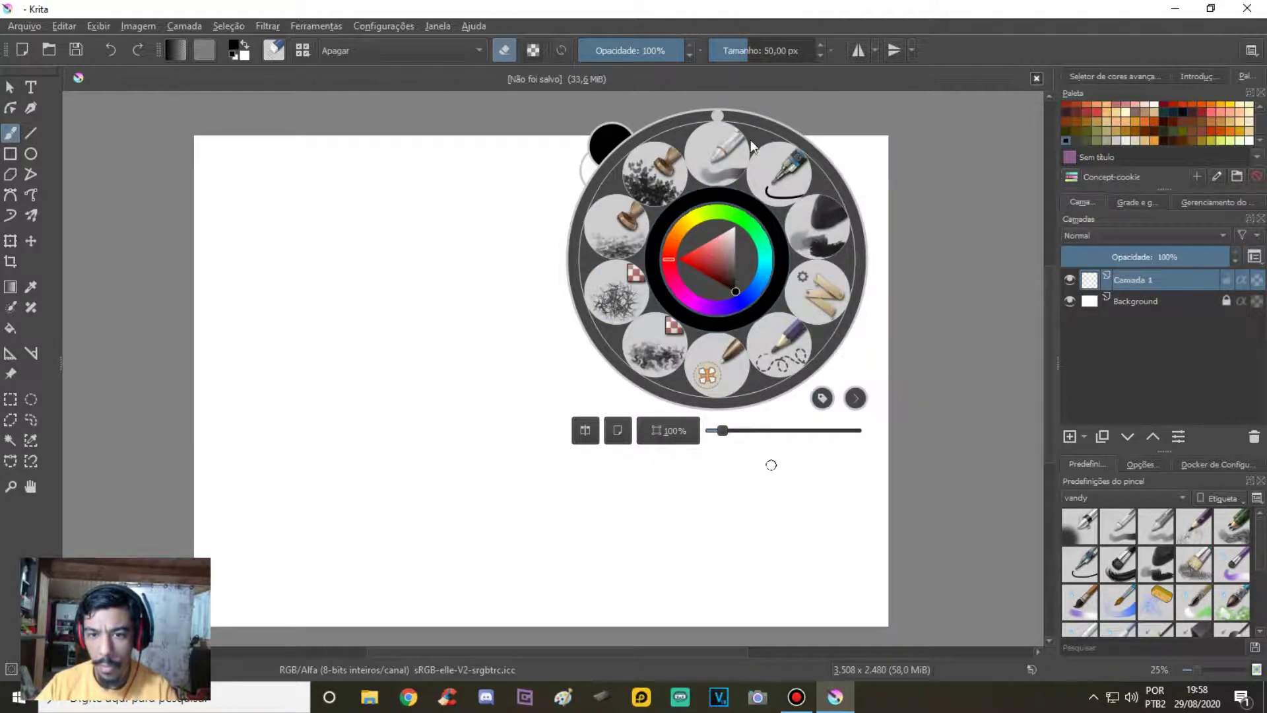
{"action": "left_click", "coordinate": [821, 399]}
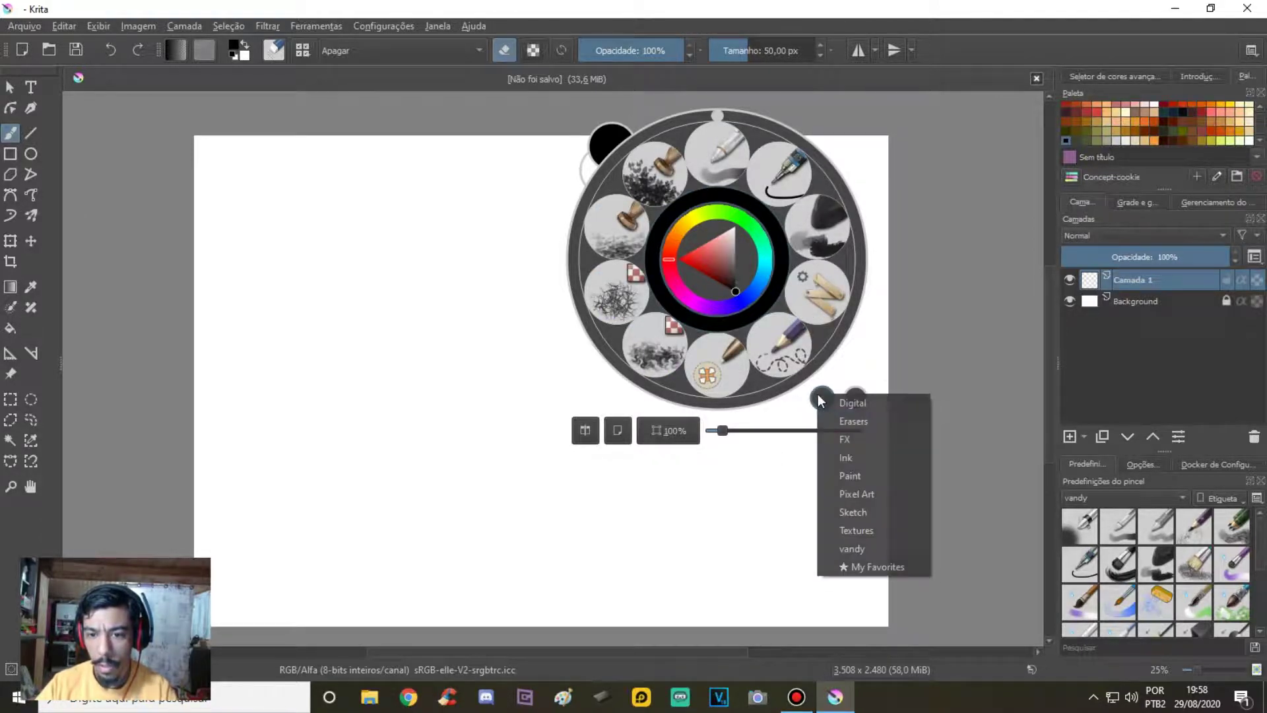
{"action": "left_click", "coordinate": [850, 406]}
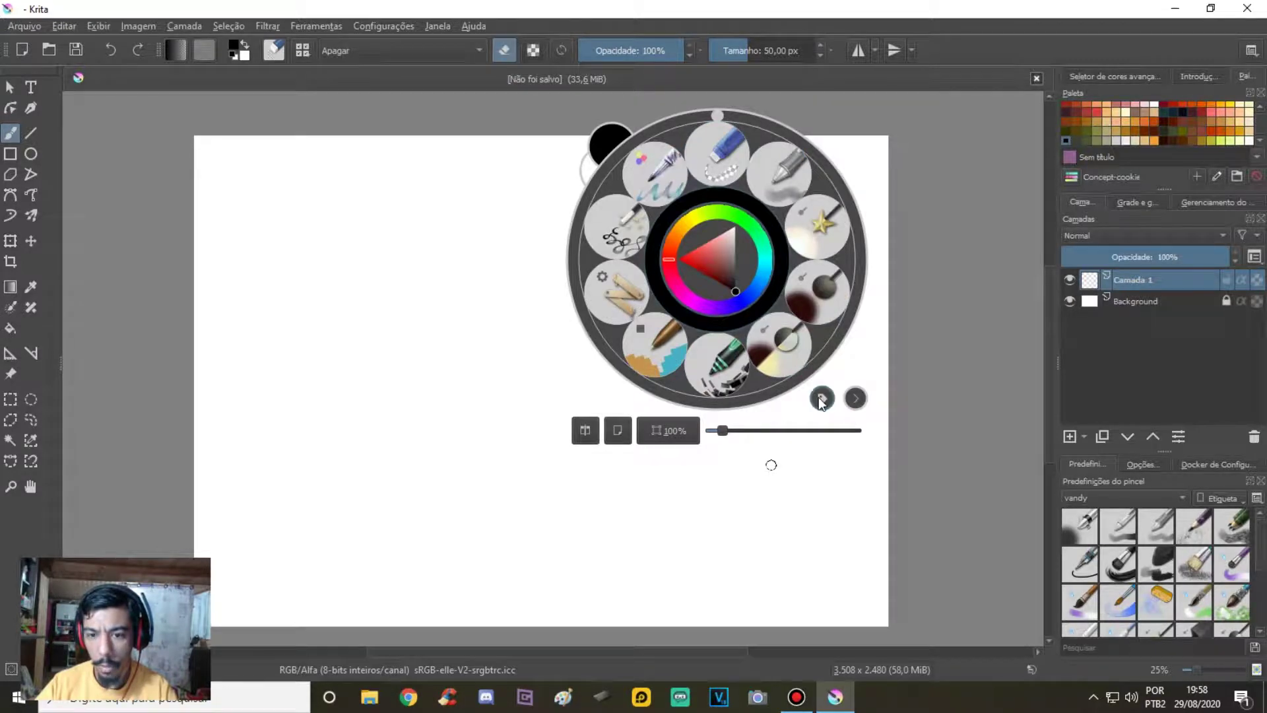
{"action": "left_click", "coordinate": [821, 397]}
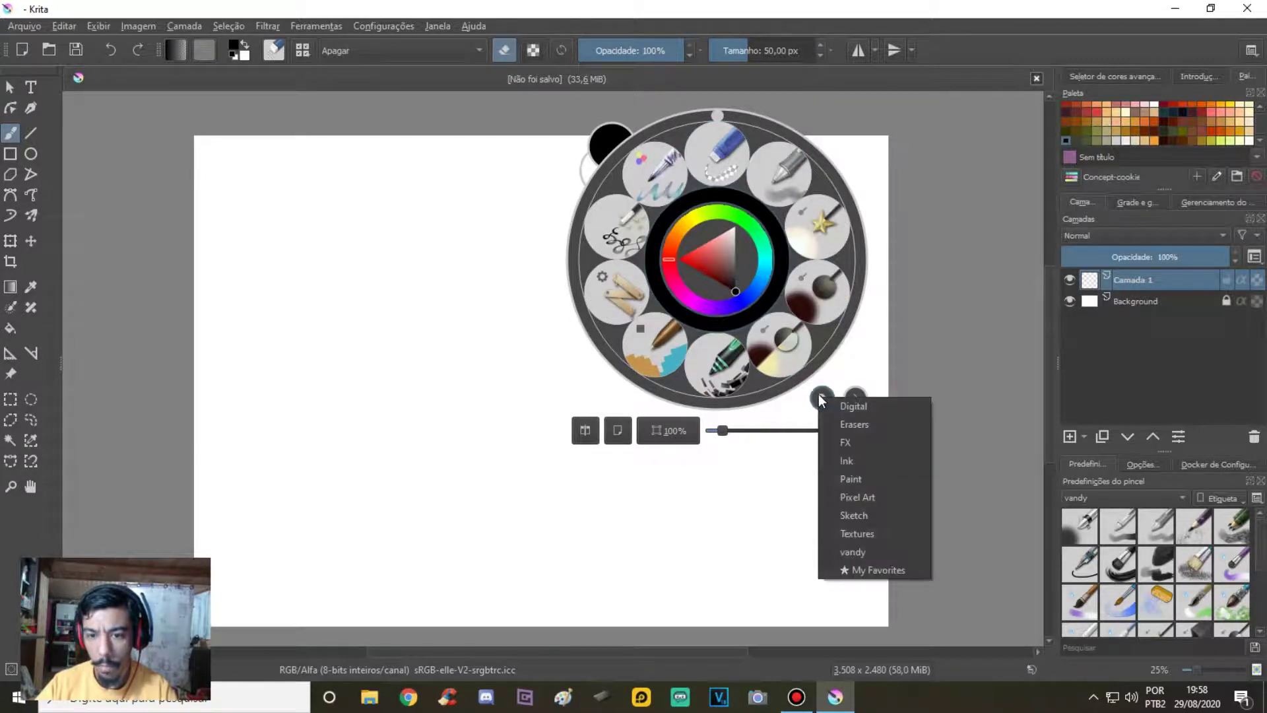
{"action": "left_click", "coordinate": [858, 553]}
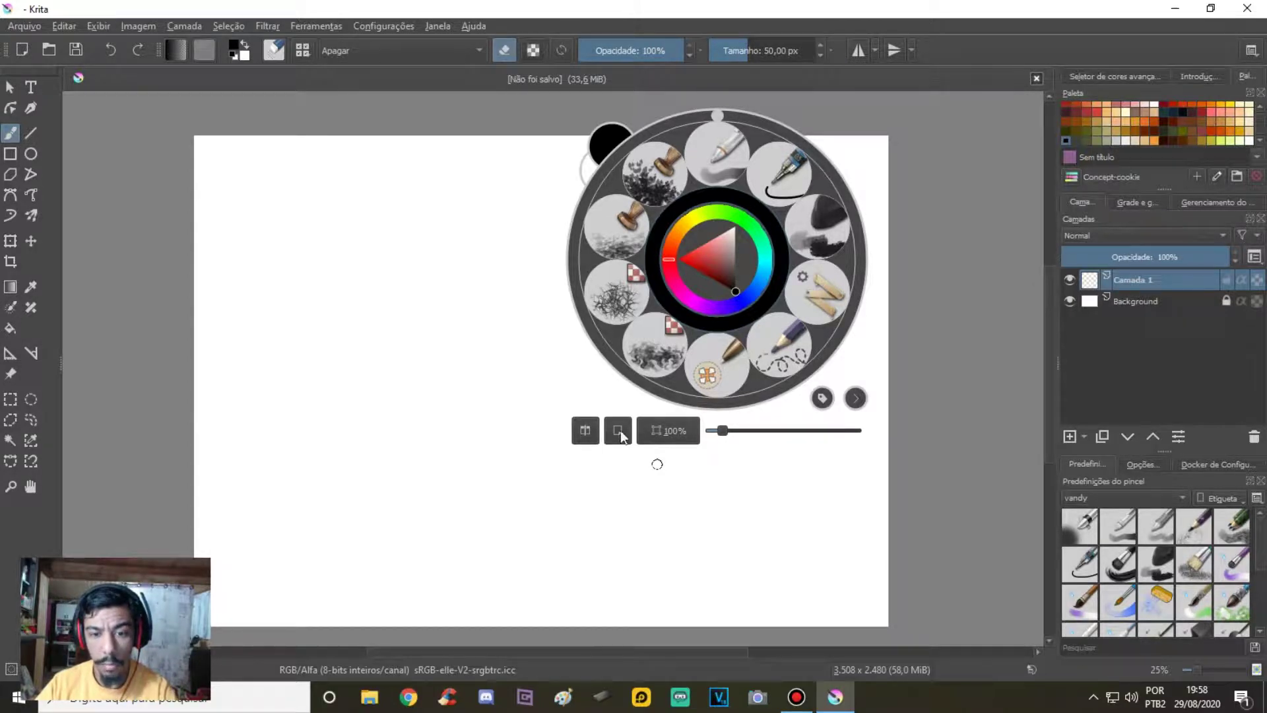
{"action": "right_click", "coordinate": [725, 436]}
Step: Zoom the canvas to 22%, rotate then reset it upright, and pick a stamp brush
{"action": "left_click_drag", "start_coordinate": [723, 430], "coordinate": [720, 430]}
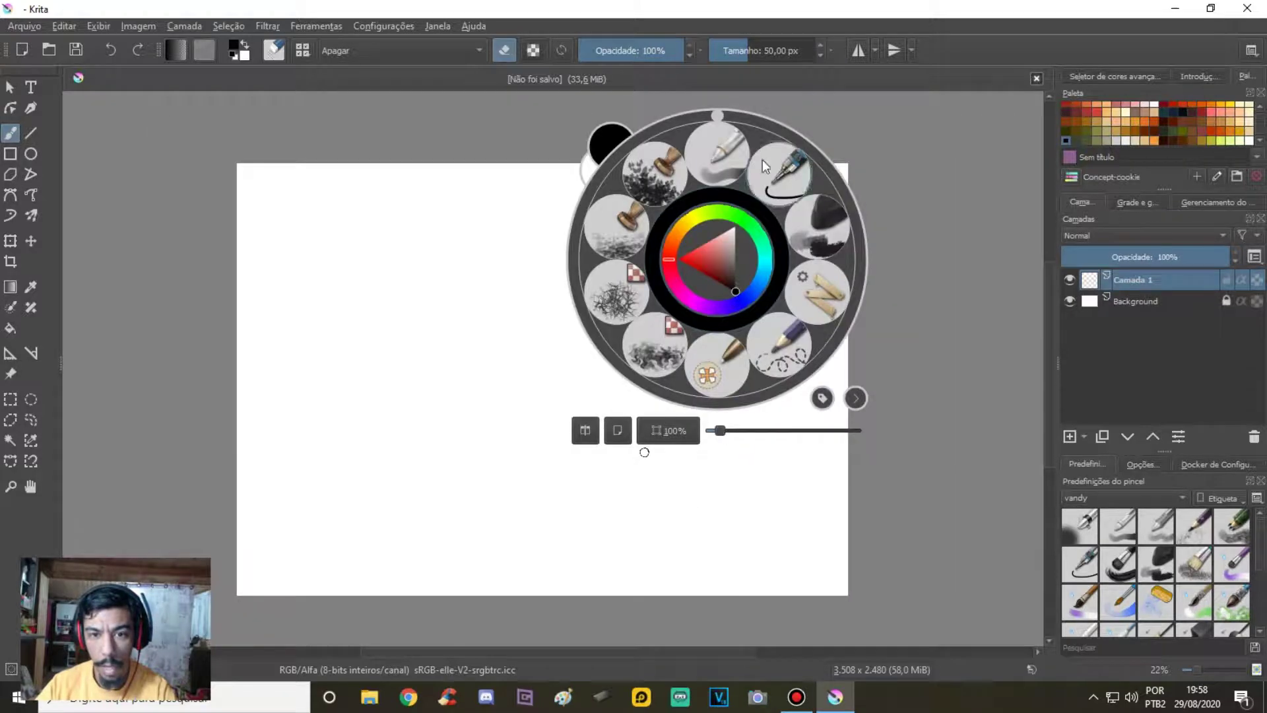
{"action": "mouse_move", "coordinate": [718, 114]}
{"action": "left_mouse_down"}
{"action": "mouse_move", "coordinate": [763, 121]}
{"action": "mouse_move", "coordinate": [715, 117]}
{"action": "mouse_move", "coordinate": [653, 136]}
{"action": "mouse_move", "coordinate": [795, 216]}
{"action": "mouse_move", "coordinate": [750, 149]}
{"action": "mouse_move", "coordinate": [665, 165]}
{"action": "mouse_move", "coordinate": [736, 153]}
{"action": "left_mouse_up"}
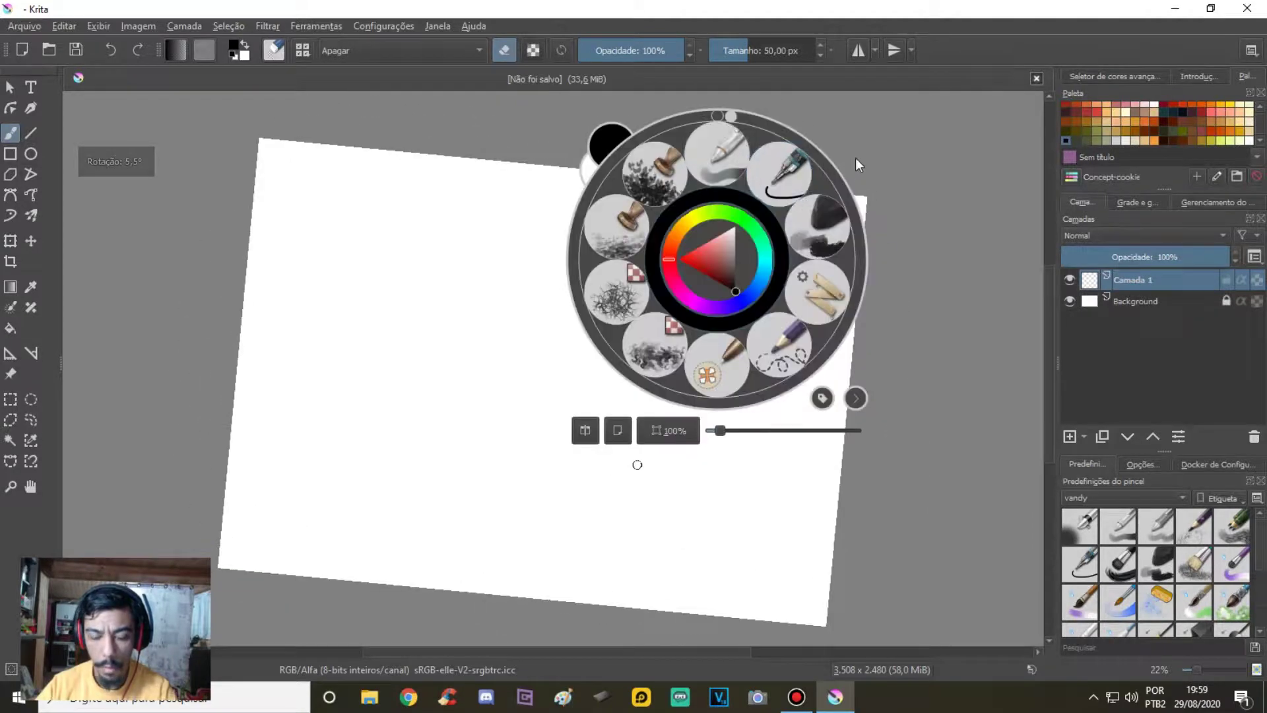
{"action": "key", "text": "5"}
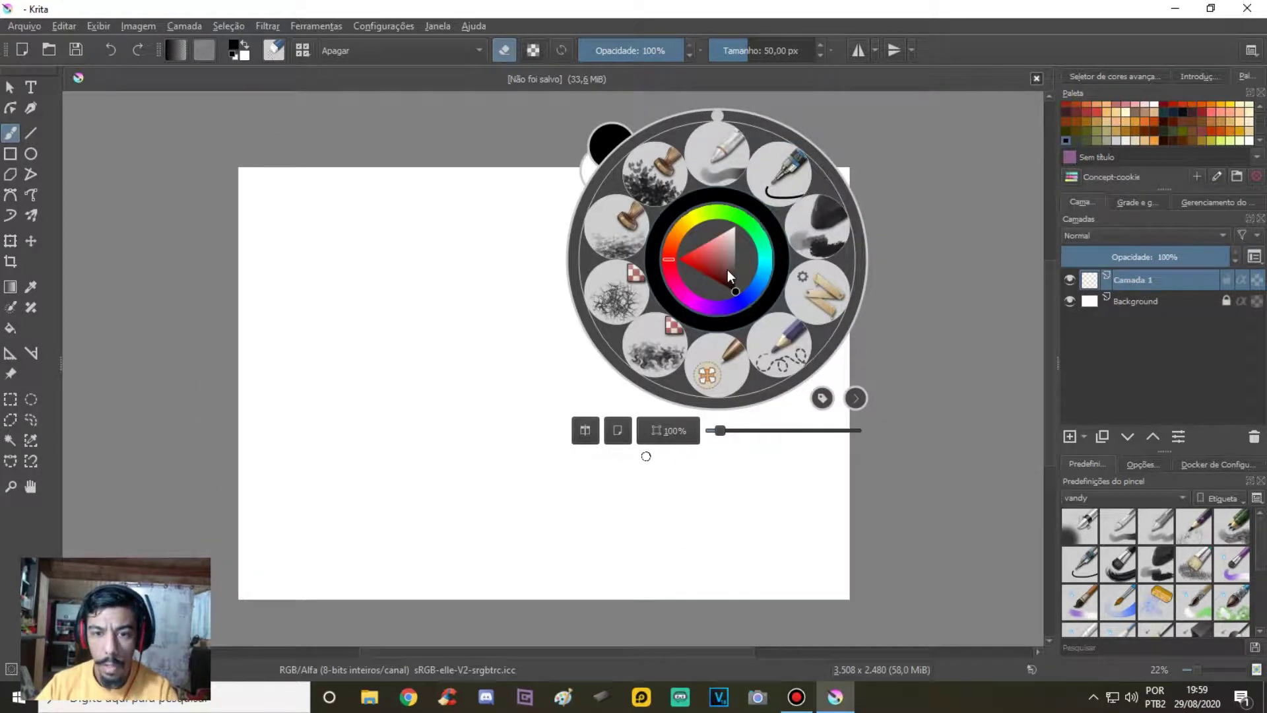
{"action": "left_click", "coordinate": [656, 169]}
Step: Try two vandy brush presets from the pop-up palette with test marks, then undo them
{"action": "left_click", "coordinate": [620, 247]}
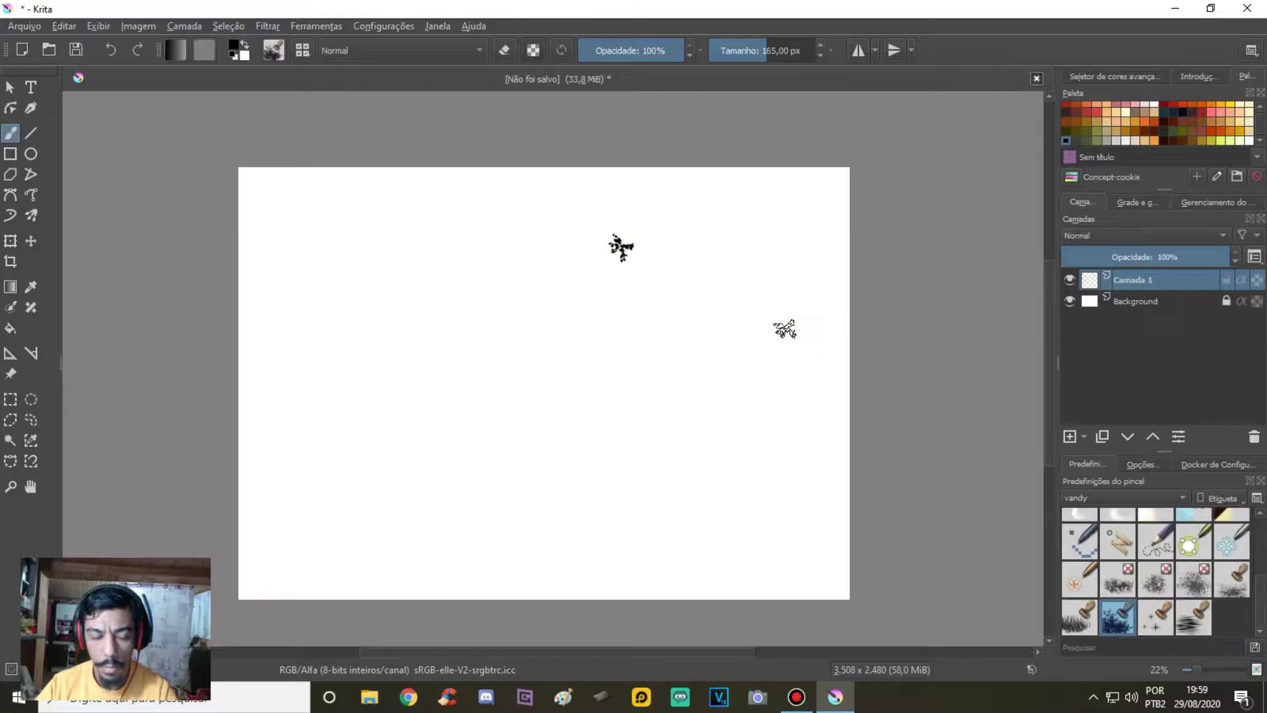
{"action": "right_click", "coordinate": [789, 335]}
{"action": "left_click", "coordinate": [773, 200]}
{"action": "left_click", "coordinate": [701, 292]}
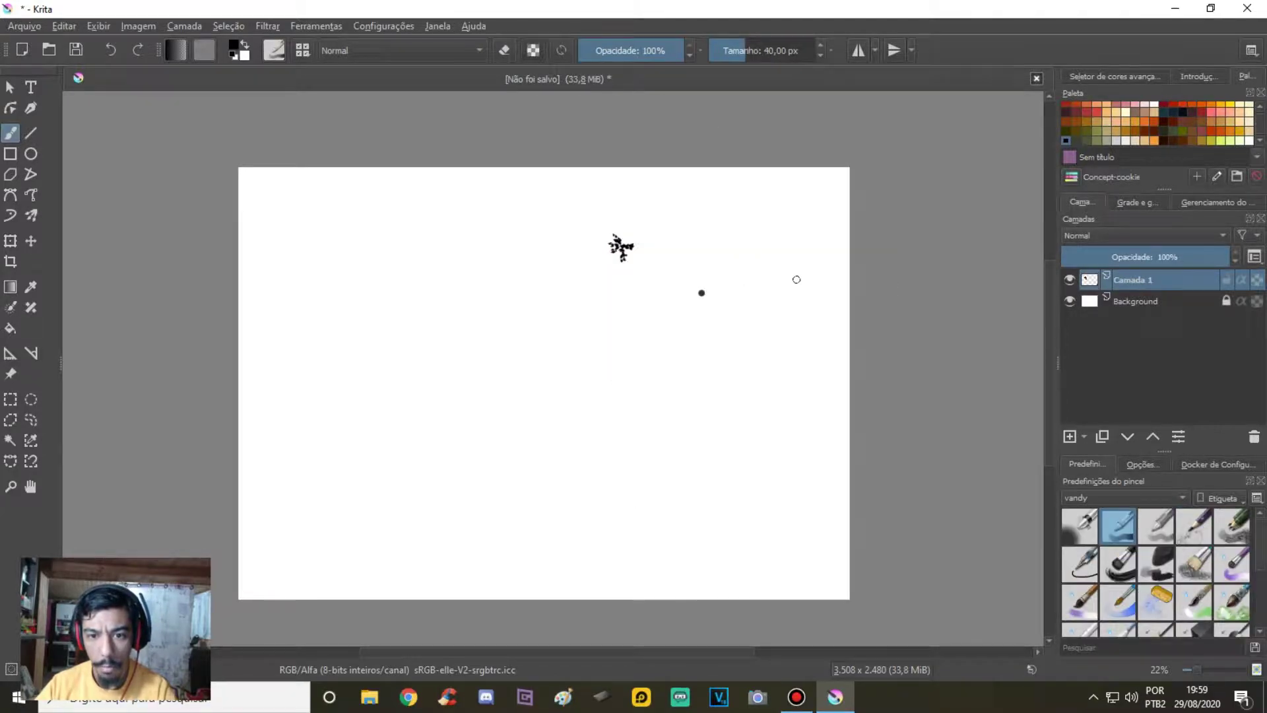
{"action": "right_click", "coordinate": [790, 278]}
{"action": "left_click", "coordinate": [897, 267]}
{"action": "left_click", "coordinate": [650, 273]}
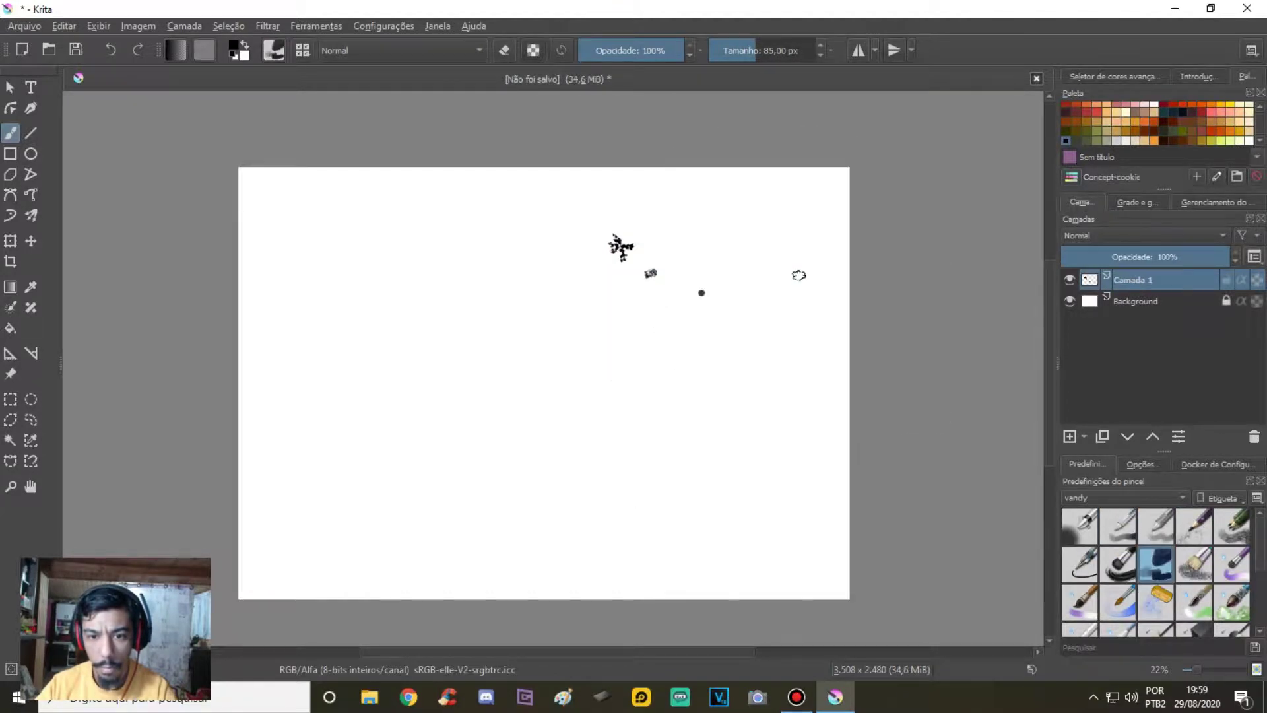
{"action": "key", "text": "ctrl+z"}
{"action": "key", "text": "ctrl+z"}
{"action": "key", "text": "ctrl+z"}
Step: Bring up the pop-up palette twice and close it each time
{"action": "right_click", "coordinate": [702, 295]}
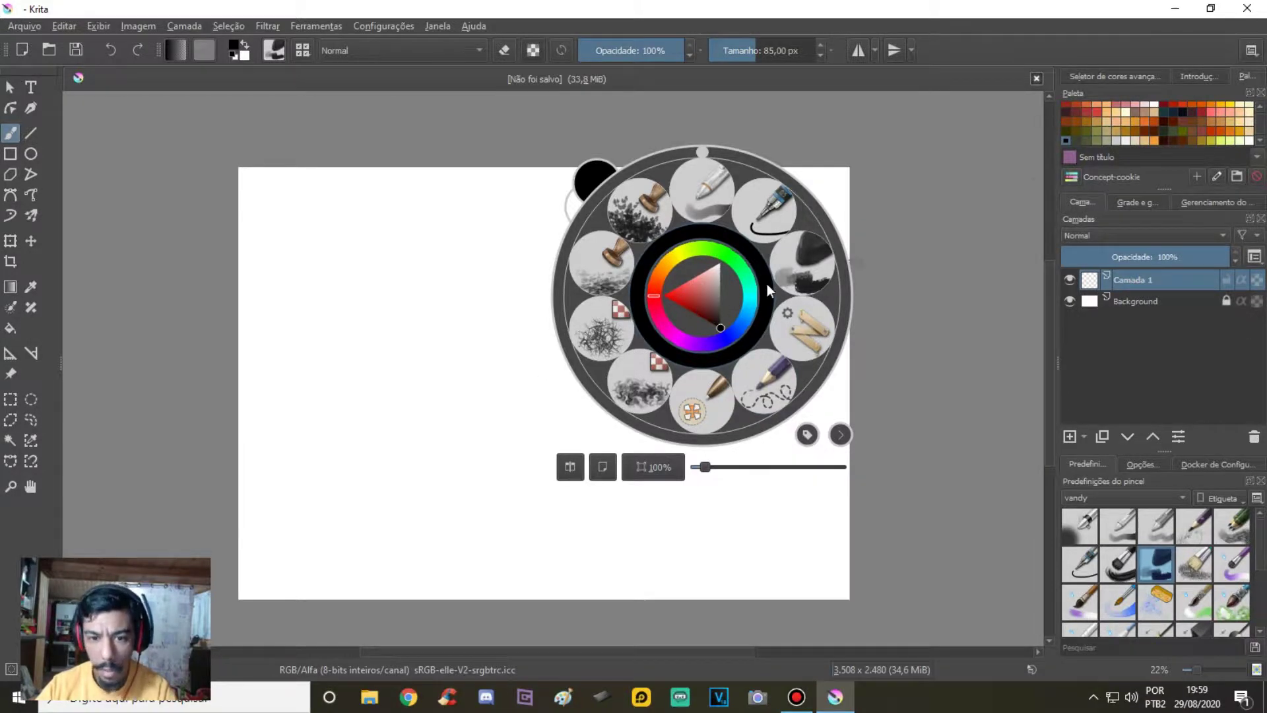
{"action": "left_click", "coordinate": [929, 181]}
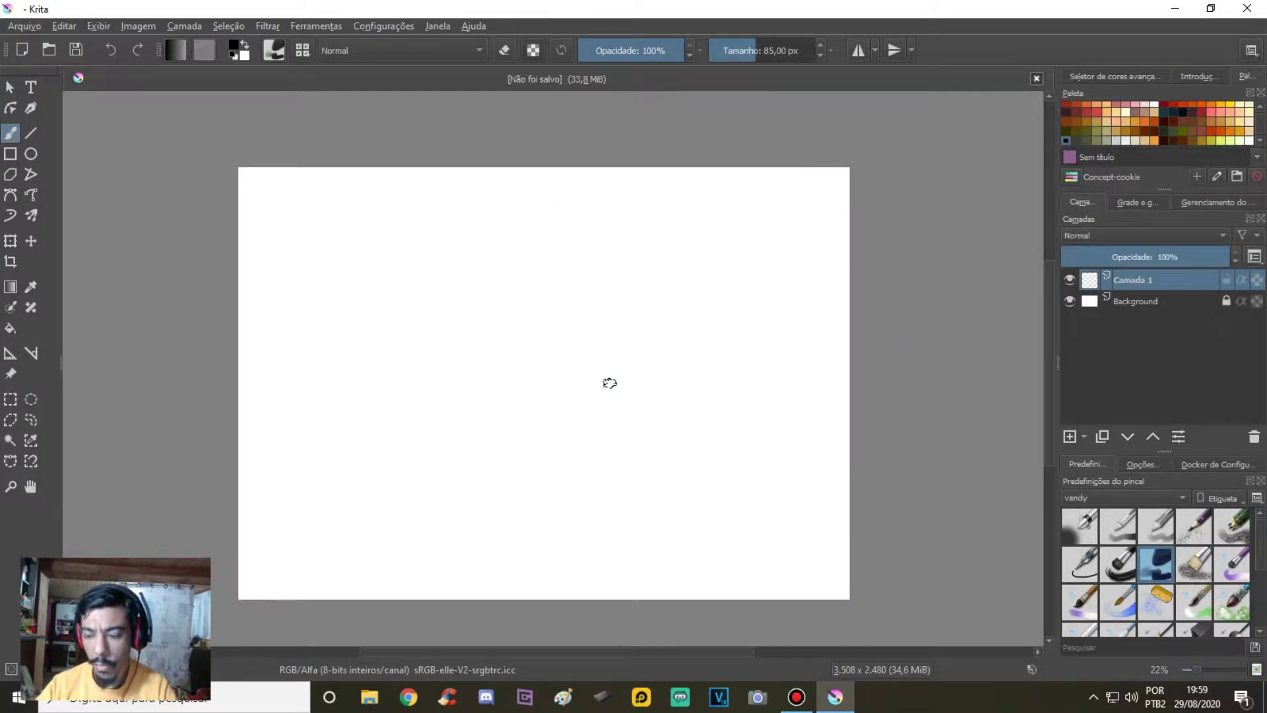
{"action": "right_click", "coordinate": [632, 383]}
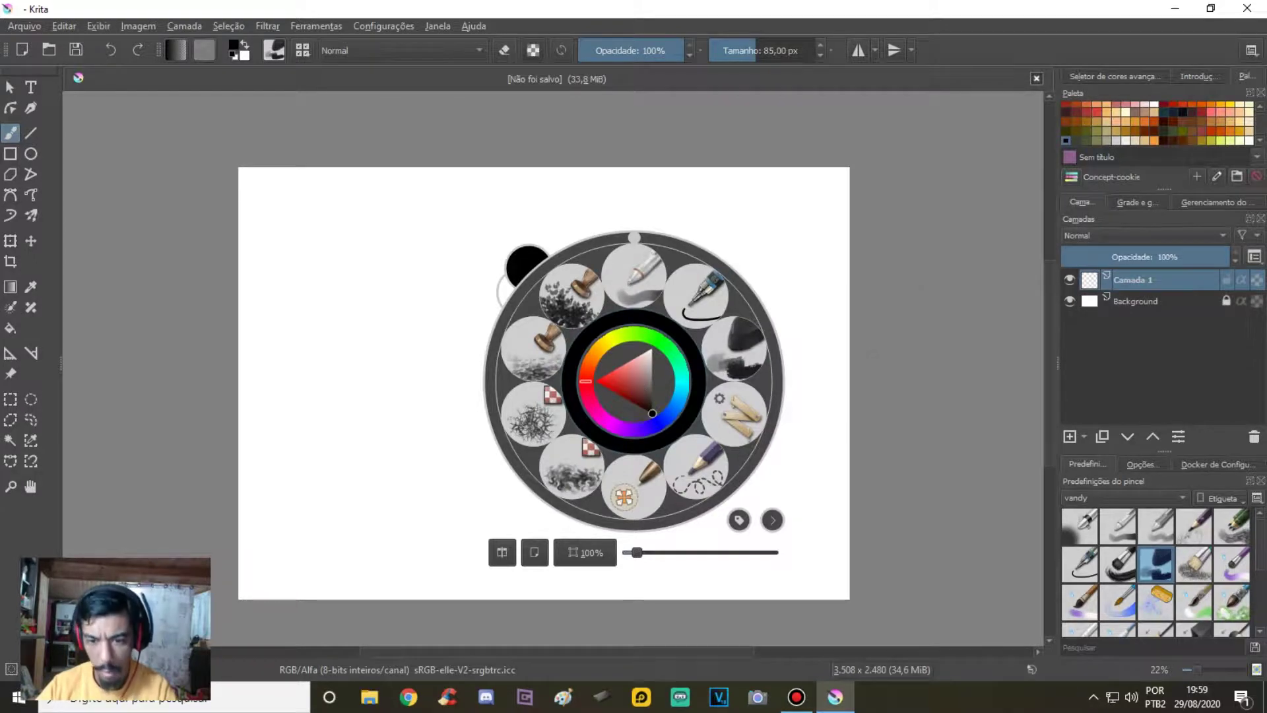
{"action": "left_click", "coordinate": [933, 283]}
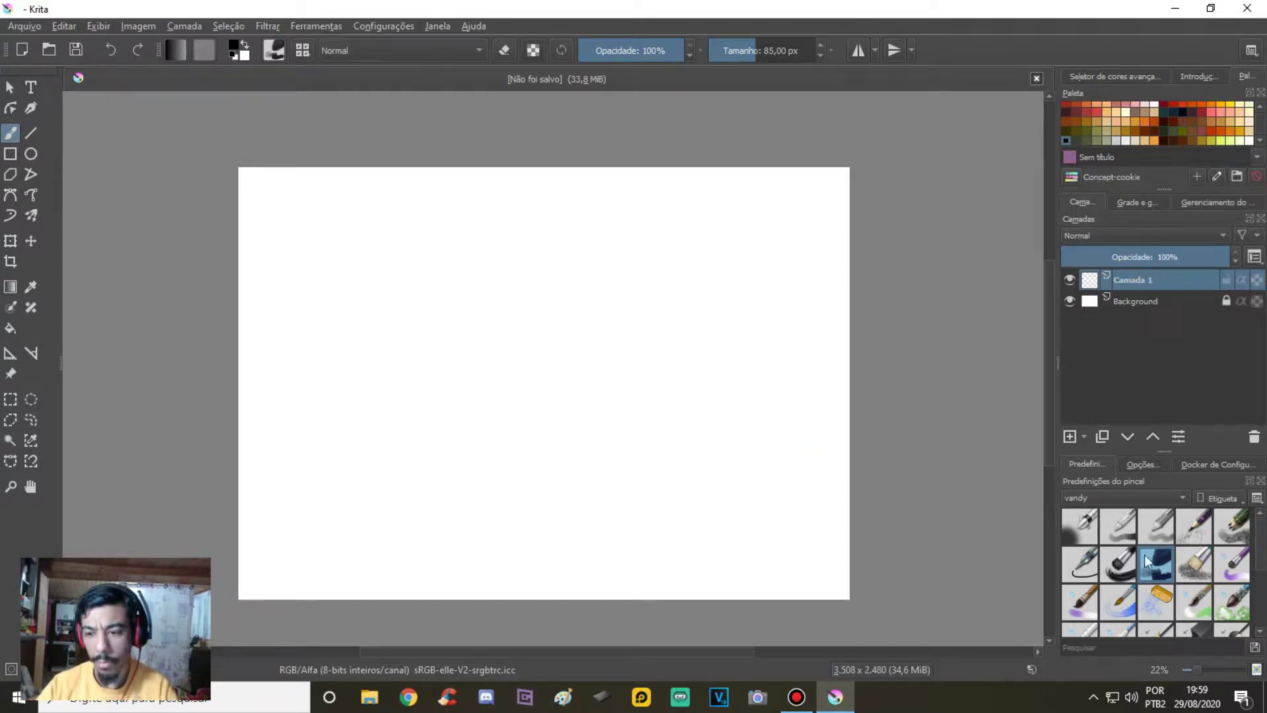
Step: Scribble a black diagonal stroke with the second vandy preset shrunk to 22,02 px
{"action": "left_click", "coordinate": [1123, 528]}
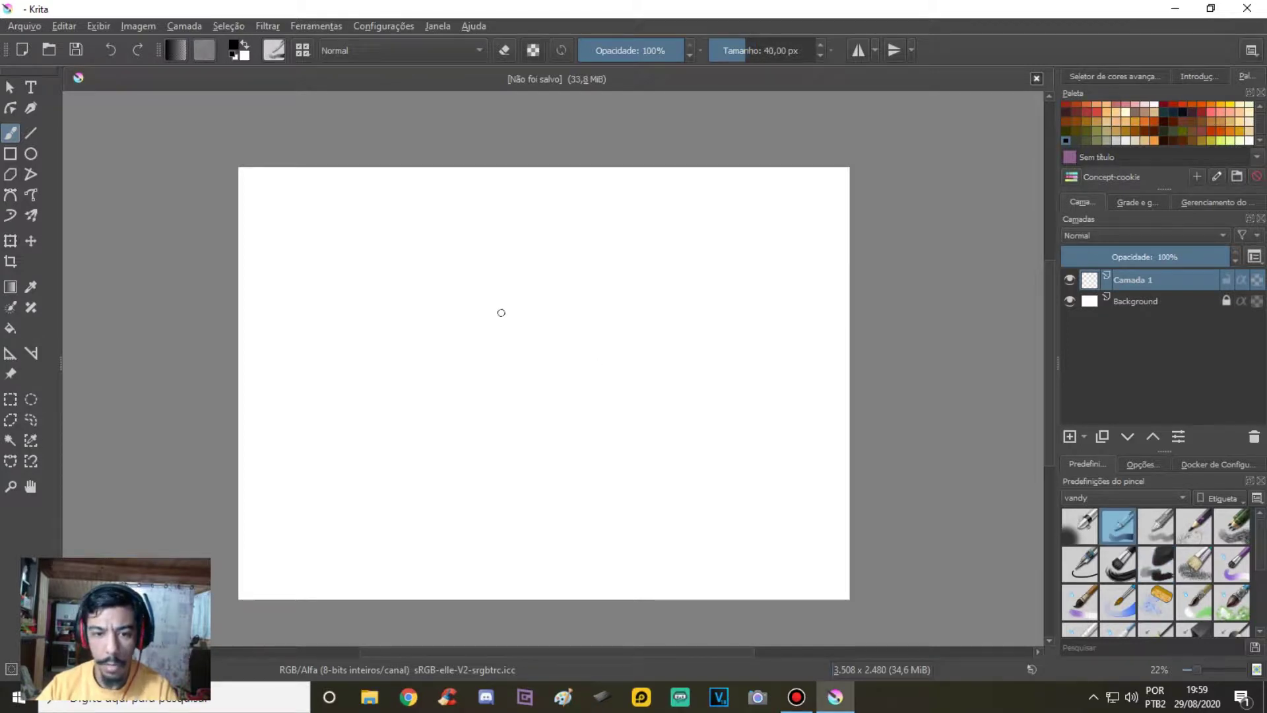
{"action": "scroll", "coordinate": [501, 312], "scroll_direction": "up", "scroll_amount": 3}
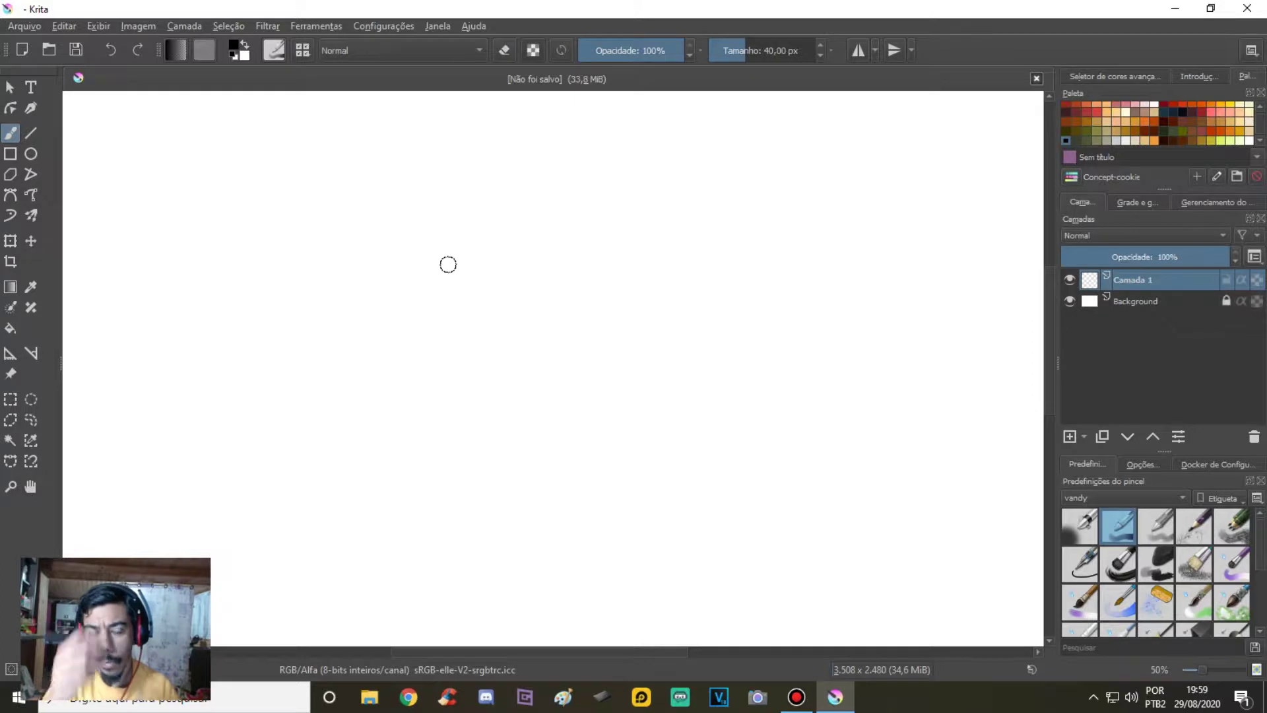
{"action": "left_click_drag", "start_coordinate": [523, 306], "coordinate": [510, 306], "text": "shift"}
{"action": "mouse_move", "coordinate": [541, 264]}
{"action": "left_mouse_down"}
{"action": "mouse_move", "coordinate": [512, 305]}
{"action": "mouse_move", "coordinate": [521, 350]}
{"action": "mouse_move", "coordinate": [525, 318]}
{"action": "left_mouse_up"}
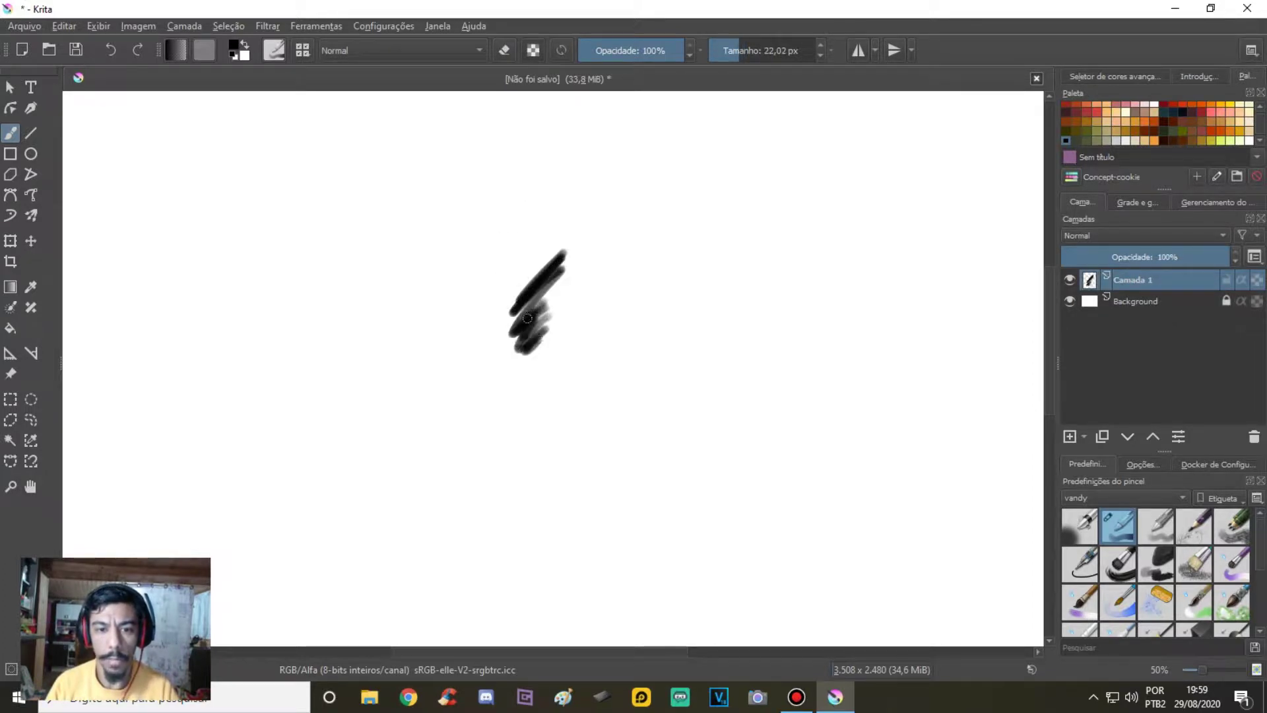
{"action": "left_click", "coordinate": [1086, 532]}
{"action": "left_click", "coordinate": [1112, 526]}
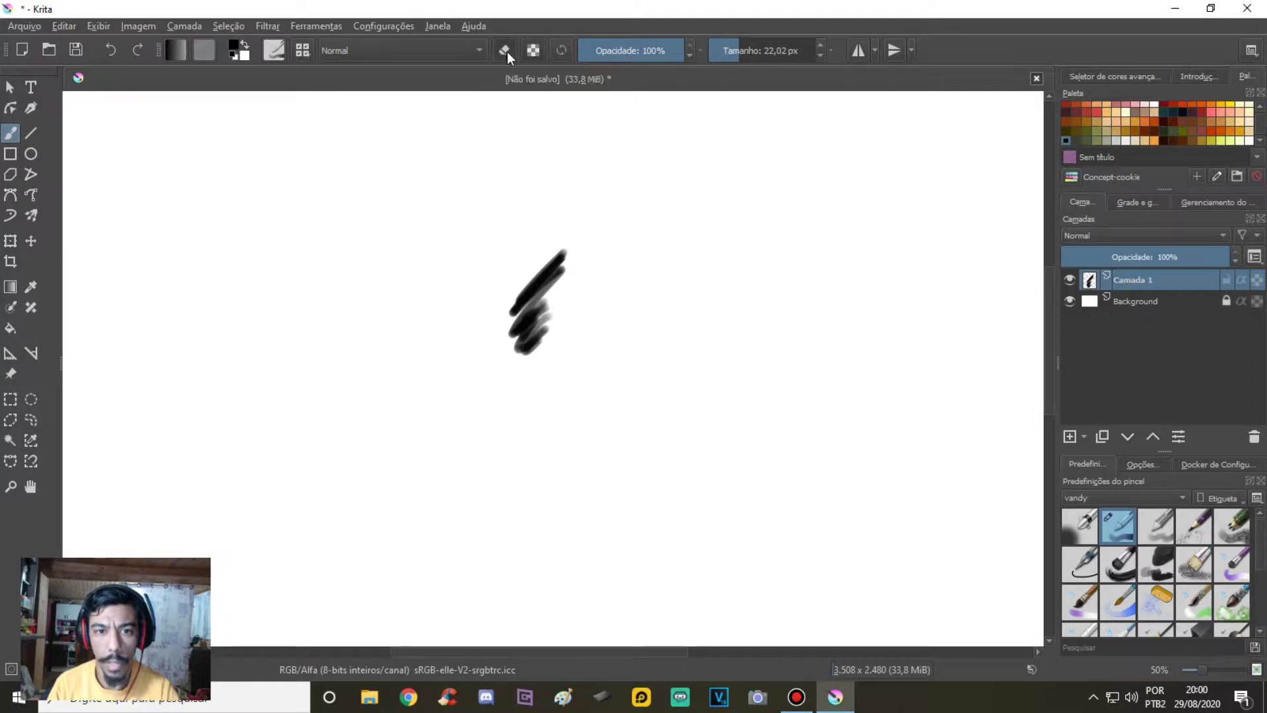
Step: Erase the black stroke, paint a zigzag, and erase it using the toolbar eraser toggle
{"action": "mouse_move", "coordinate": [551, 246]}
{"action": "left_mouse_down"}
{"action": "mouse_move", "coordinate": [559, 271]}
{"action": "mouse_move", "coordinate": [524, 361]}
{"action": "mouse_move", "coordinate": [540, 402]}
{"action": "left_mouse_up"}
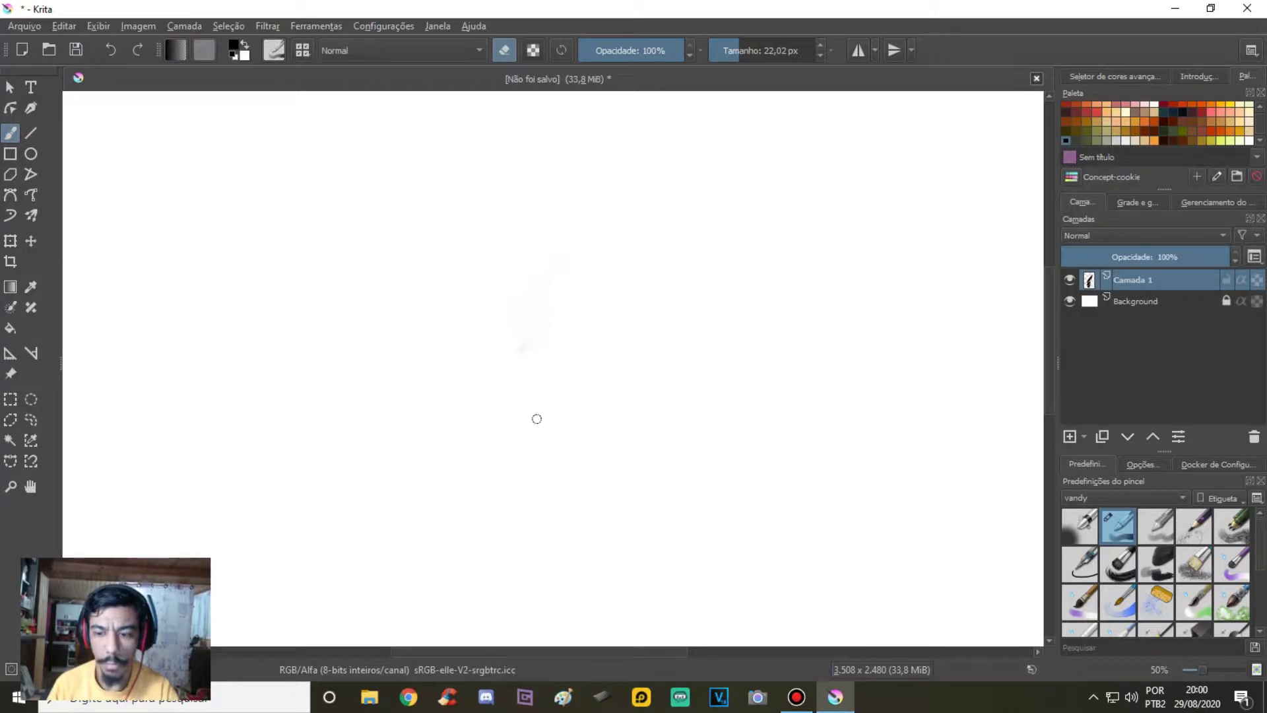
{"action": "left_click", "coordinate": [501, 57]}
{"action": "mouse_move", "coordinate": [521, 200]}
{"action": "left_mouse_down"}
{"action": "mouse_move", "coordinate": [487, 247]}
{"action": "mouse_move", "coordinate": [499, 277]}
{"action": "mouse_move", "coordinate": [521, 269]}
{"action": "left_mouse_up"}
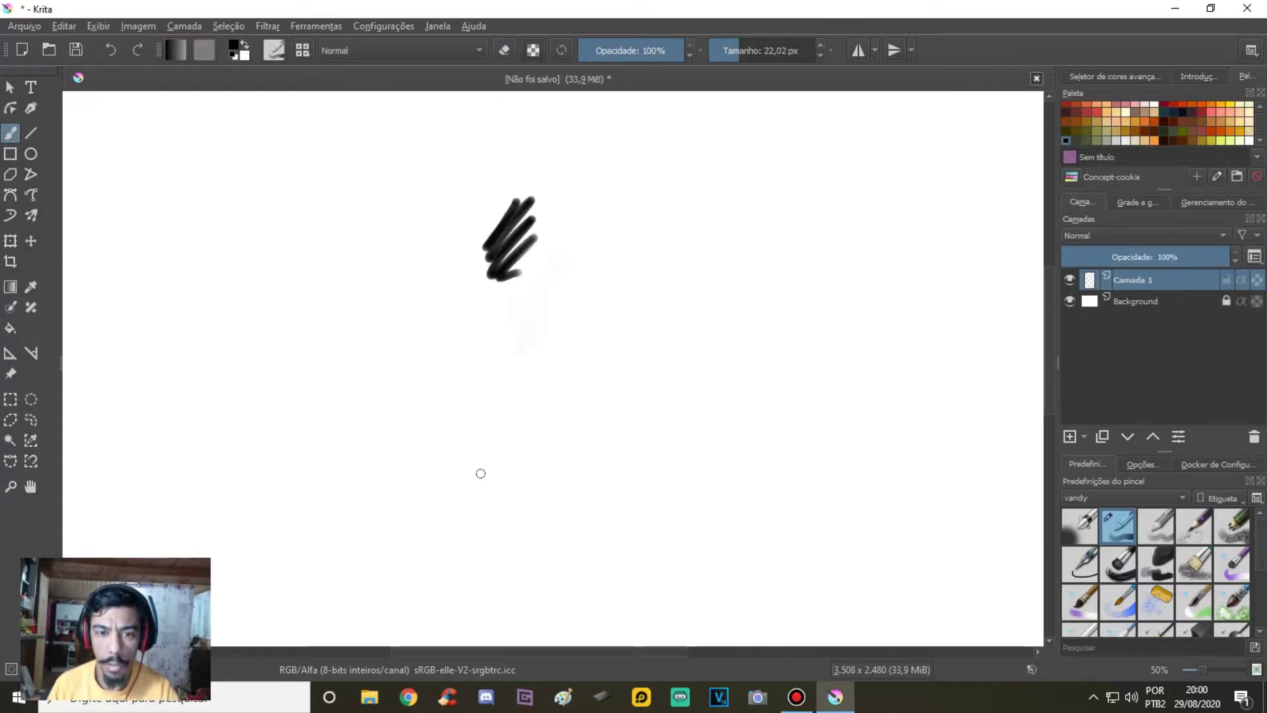
{"action": "left_click", "coordinate": [503, 50]}
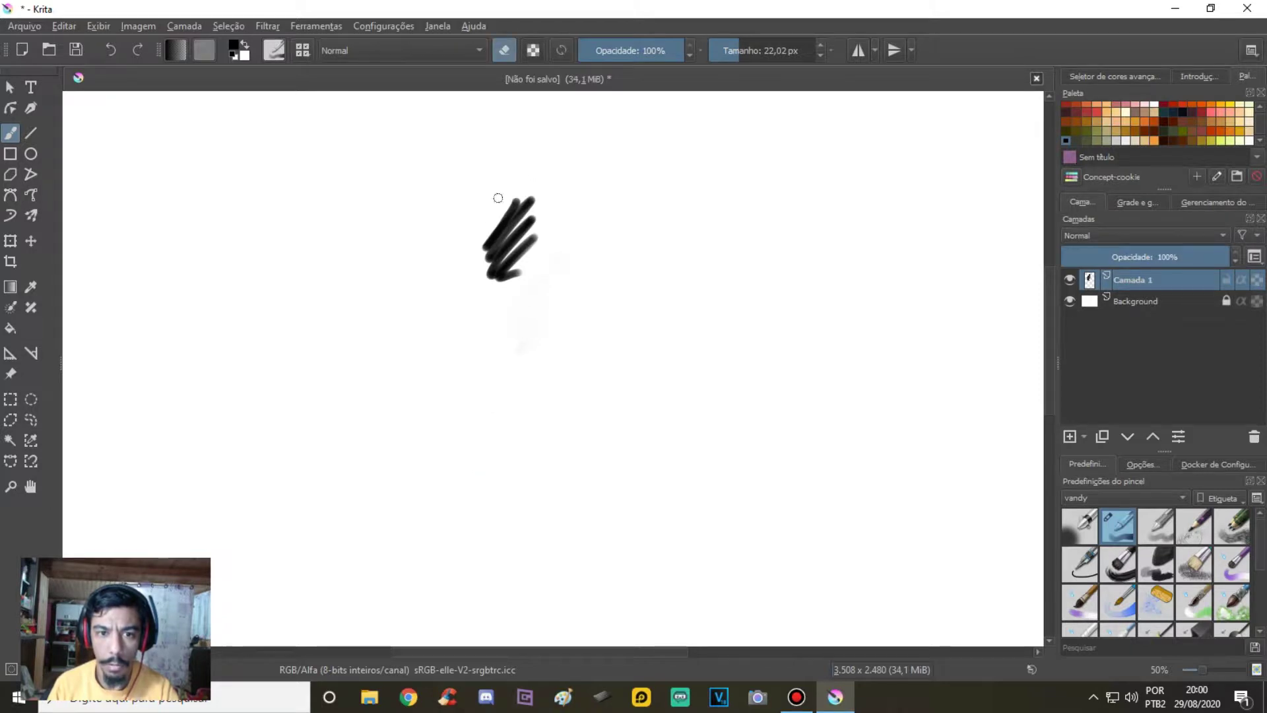
{"action": "left_click_drag", "start_coordinate": [502, 190], "coordinate": [526, 229]}
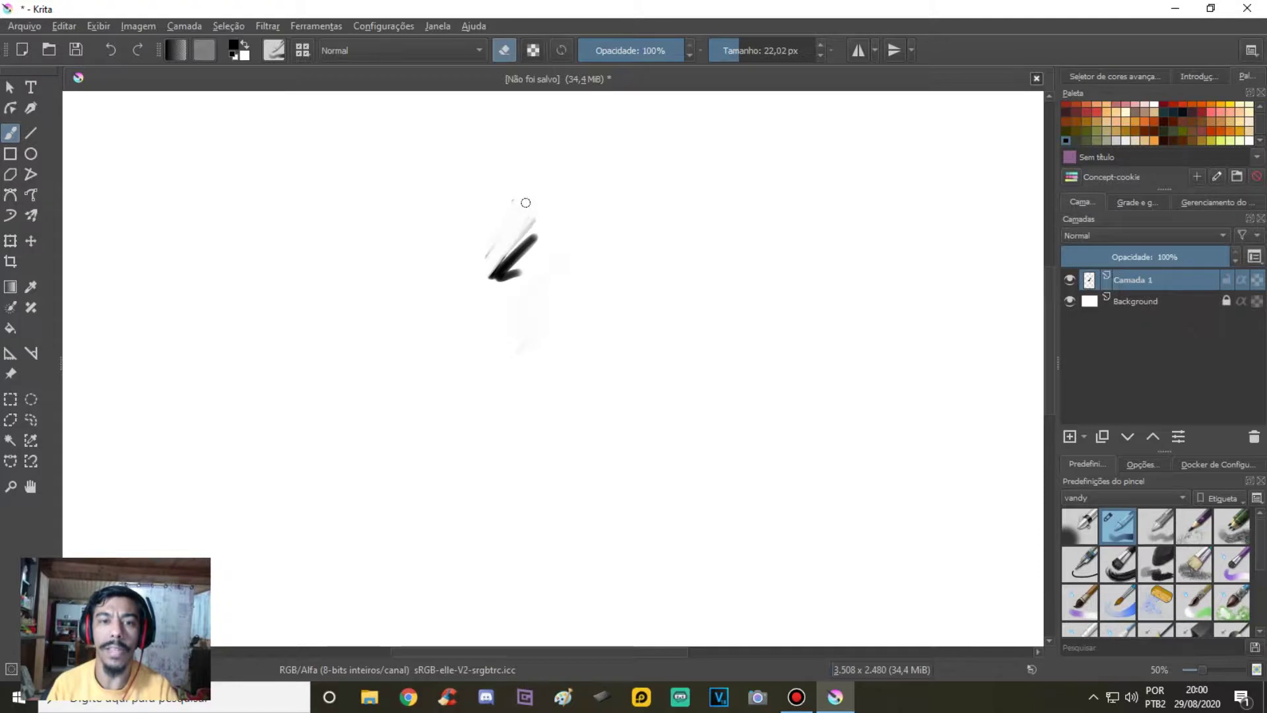
Step: Toggle eraser mode with E to erase remaining strokes, ending in normal painting mode
{"action": "key", "text": "e"}
{"action": "key", "text": "e"}
{"action": "key", "text": "e"}
{"action": "key", "text": "e"}
{"action": "key", "text": "e"}
{"action": "key", "text": "e"}
{"action": "mouse_move", "coordinate": [516, 239]}
{"action": "left_mouse_down"}
{"action": "mouse_move", "coordinate": [495, 283]}
{"action": "mouse_move", "coordinate": [535, 260]}
{"action": "left_mouse_up"}
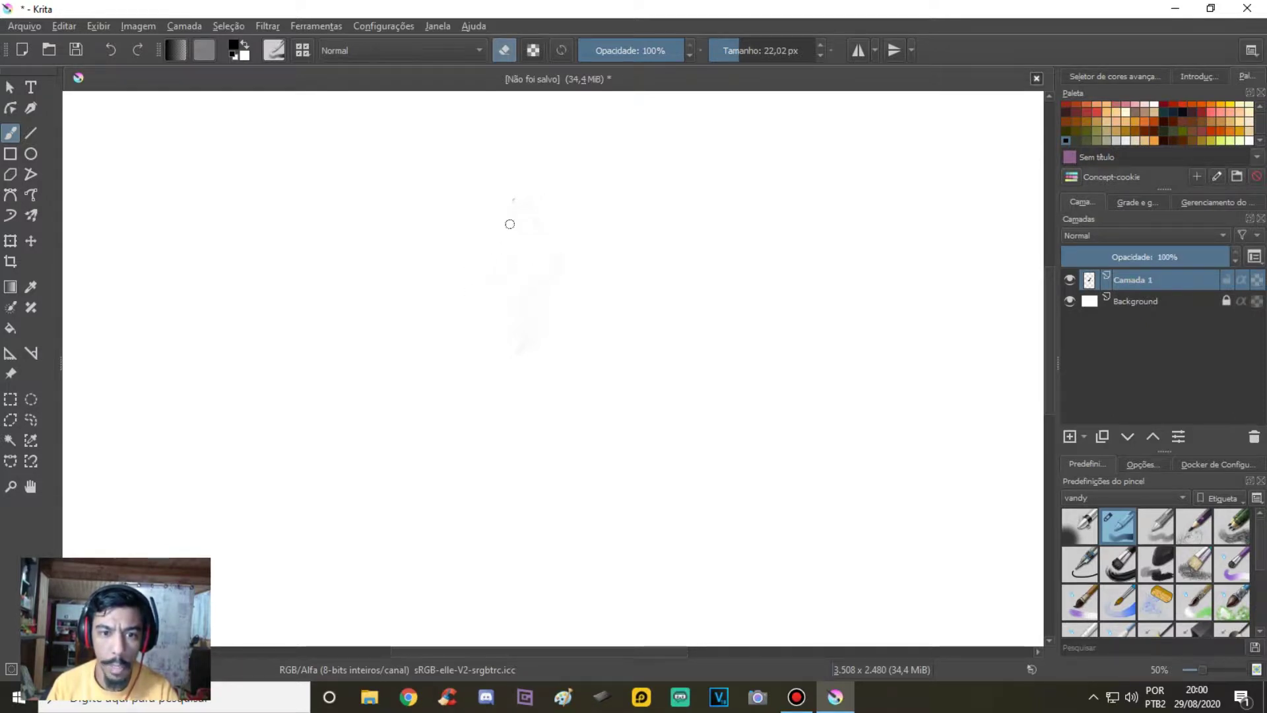
{"action": "key", "text": "e"}
{"action": "mouse_move", "coordinate": [537, 203]}
{"action": "left_mouse_down"}
{"action": "mouse_move", "coordinate": [509, 242]}
{"action": "mouse_move", "coordinate": [530, 250]}
{"action": "mouse_move", "coordinate": [515, 264]}
{"action": "mouse_move", "coordinate": [538, 237]}
{"action": "mouse_move", "coordinate": [511, 261]}
{"action": "mouse_move", "coordinate": [533, 217]}
{"action": "mouse_move", "coordinate": [523, 212]}
{"action": "left_mouse_up"}
{"action": "key", "text": "e"}
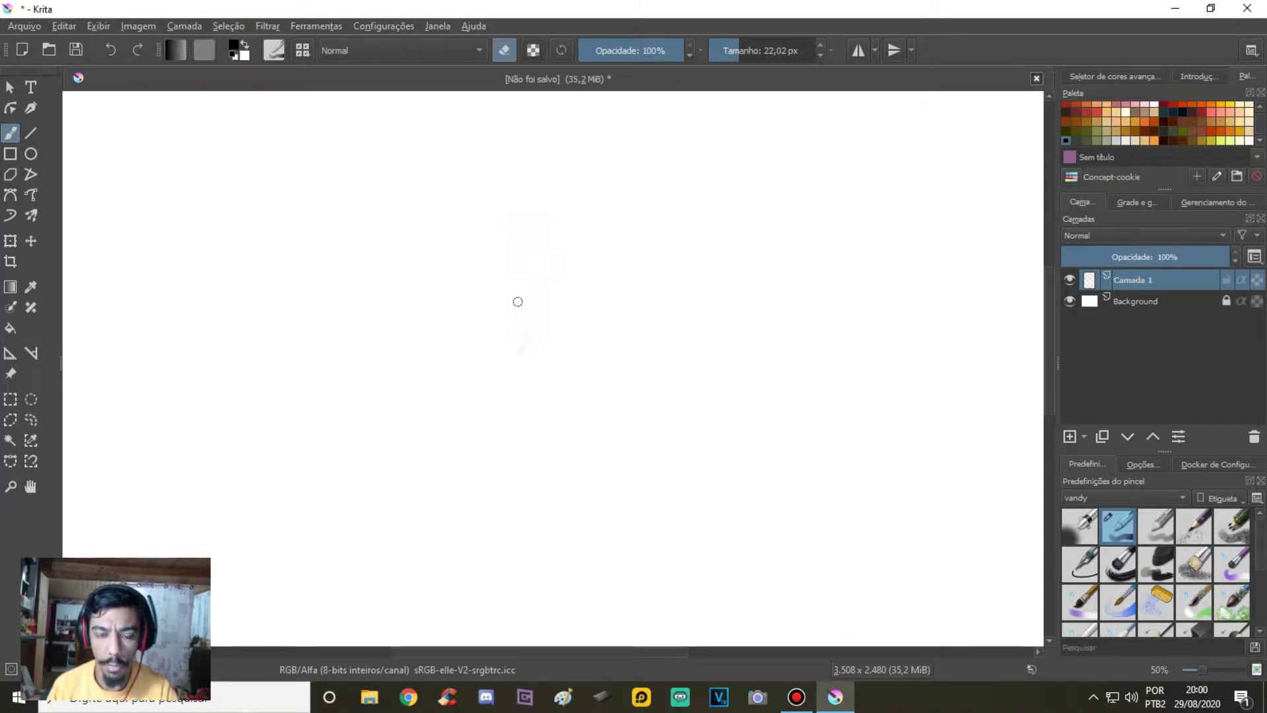
{"action": "key", "text": "e"}
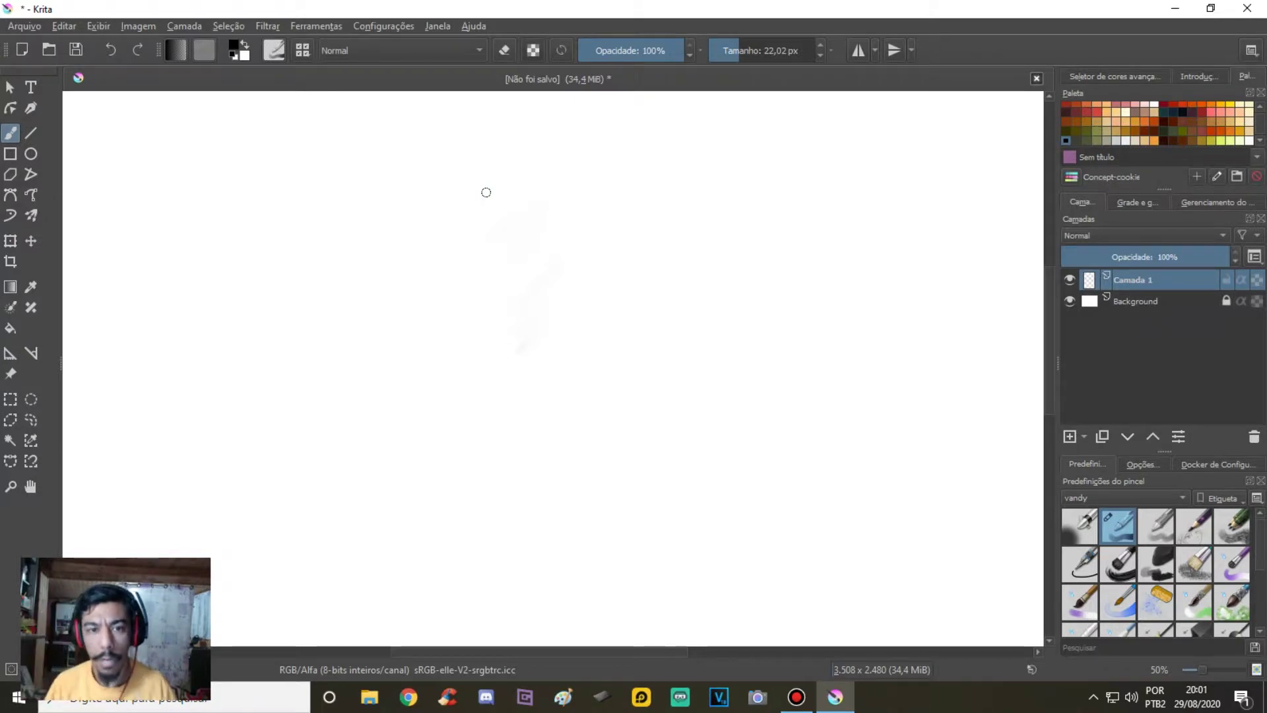
Step: Paint grey test marks, enlarge the brush to 145,80 px, and erase them
{"action": "left_click_drag", "start_coordinate": [396, 188], "coordinate": [408, 209]}
{"action": "left_click", "coordinate": [519, 244]}
{"action": "key", "text": "e"}
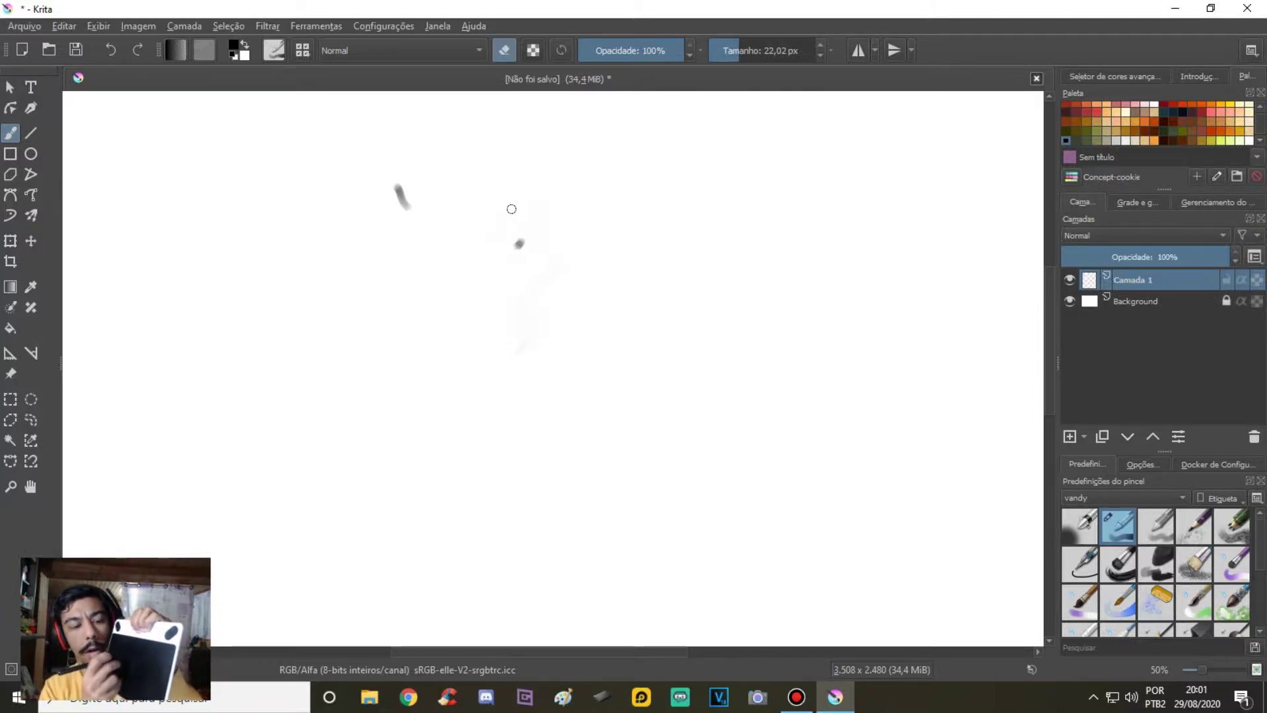
{"action": "key", "text": "e"}
{"action": "key", "text": "e"}
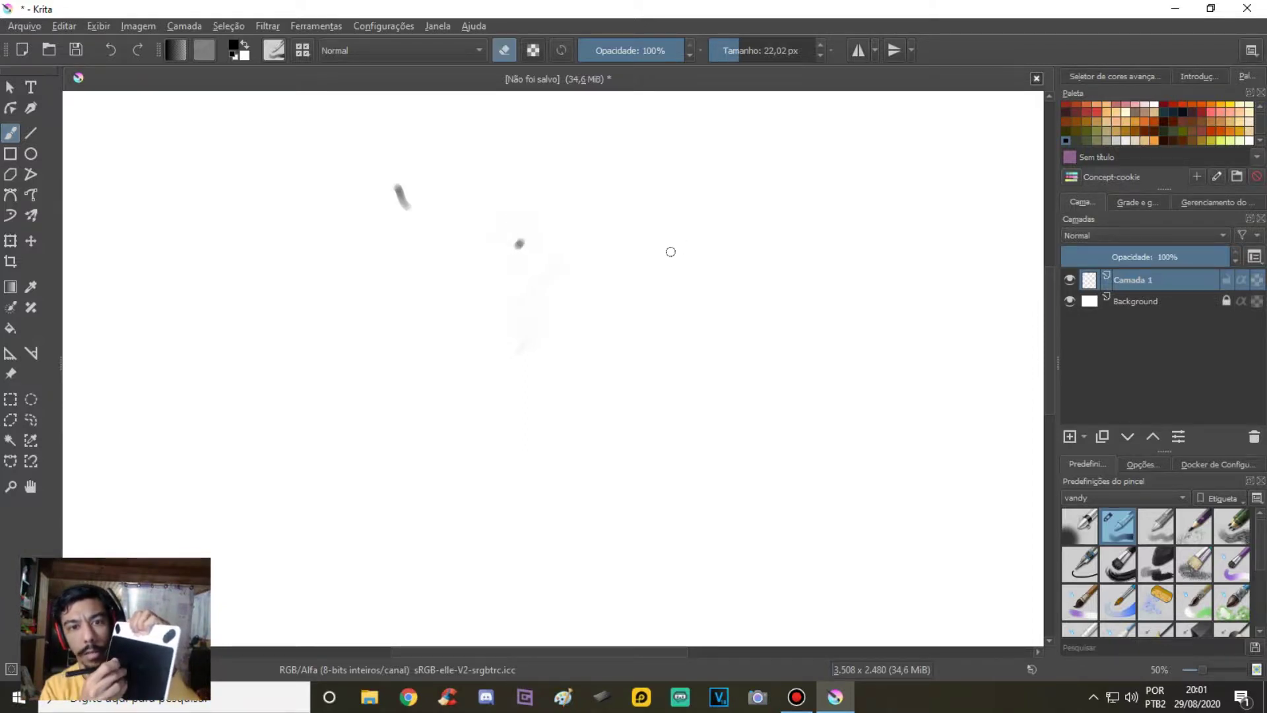
{"action": "key", "text": "bracketright"}
{"action": "key", "text": "bracketright"}
{"action": "key", "text": "bracketright"}
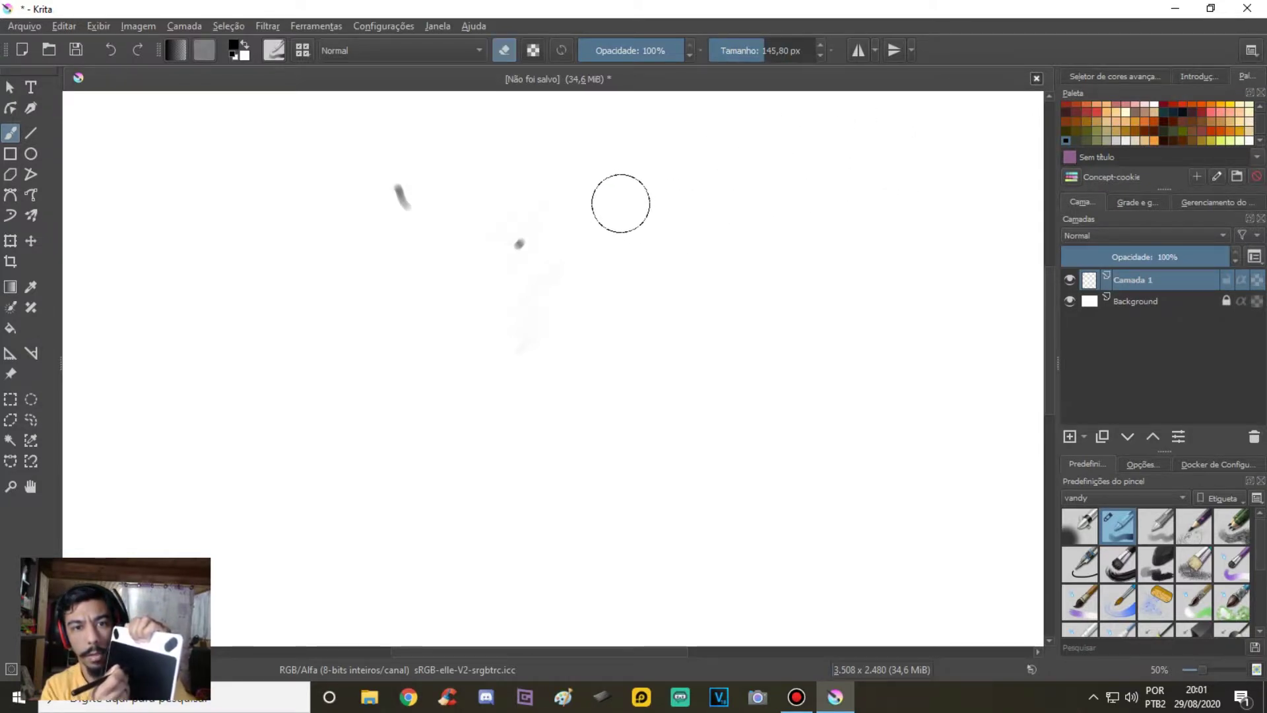
{"action": "key", "text": "e"}
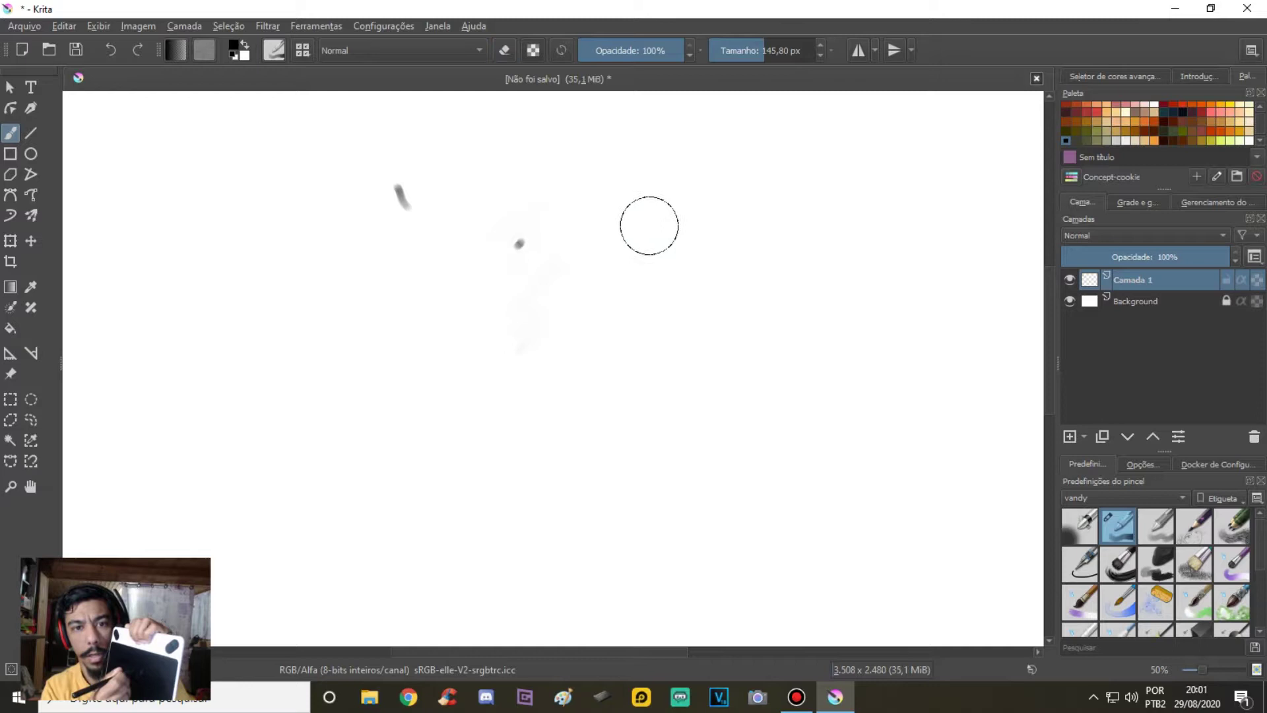
{"action": "key", "text": "e"}
{"action": "left_click_drag", "start_coordinate": [486, 204], "coordinate": [569, 242]}
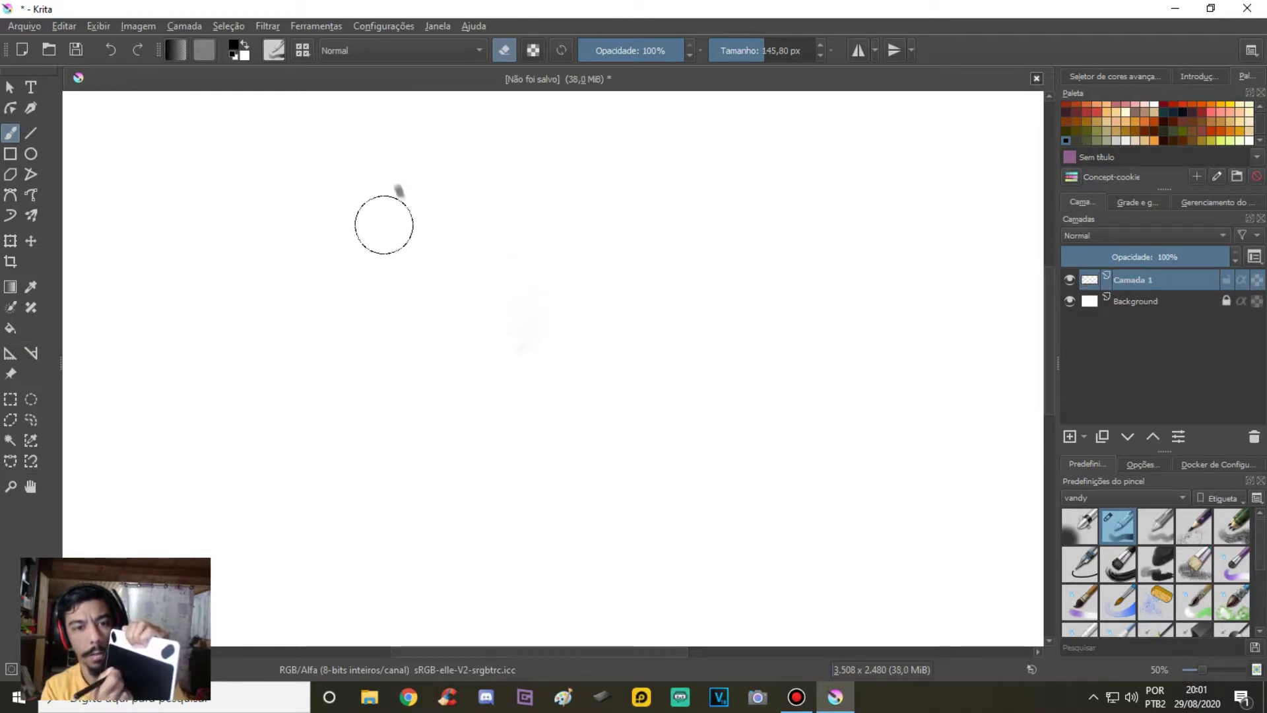
{"action": "left_click_drag", "start_coordinate": [376, 201], "coordinate": [405, 197]}
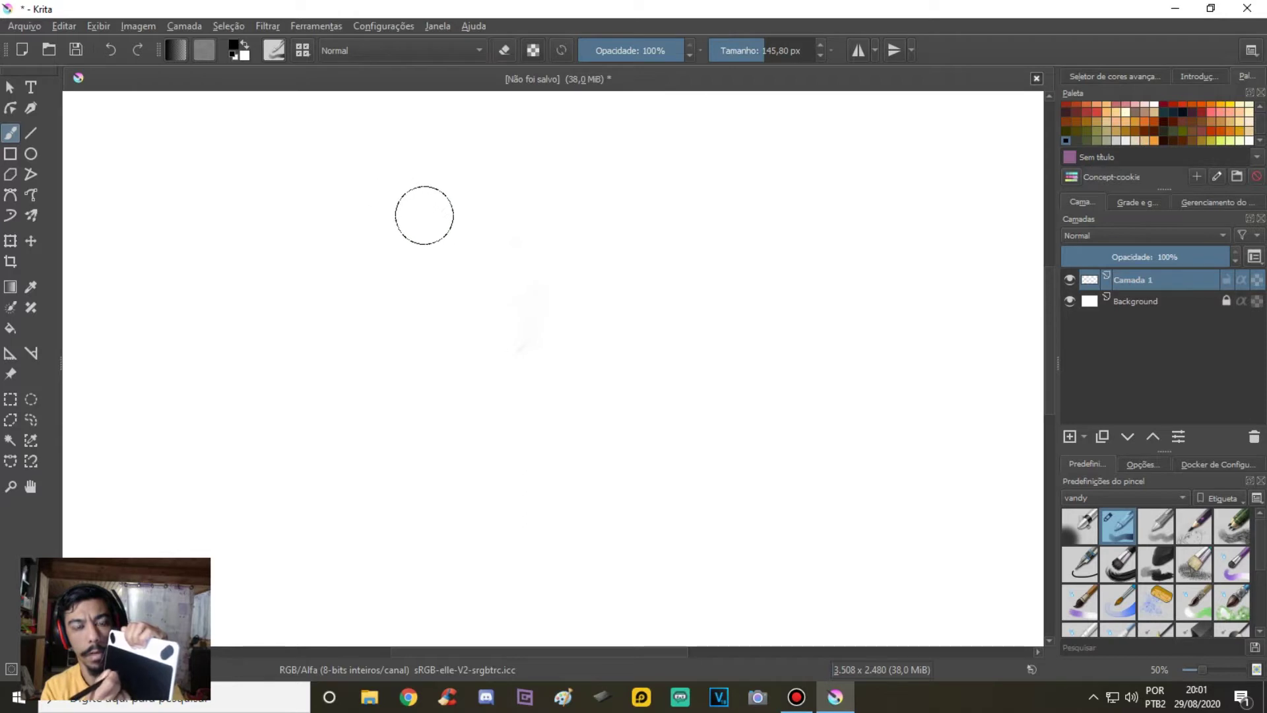
Step: Paint a dark soft blob and erase most of it, toggling eraser with E
{"action": "key", "text": "e"}
{"action": "mouse_move", "coordinate": [627, 244]}
{"action": "left_mouse_down"}
{"action": "mouse_move", "coordinate": [687, 237]}
{"action": "mouse_move", "coordinate": [648, 246]}
{"action": "left_mouse_up"}
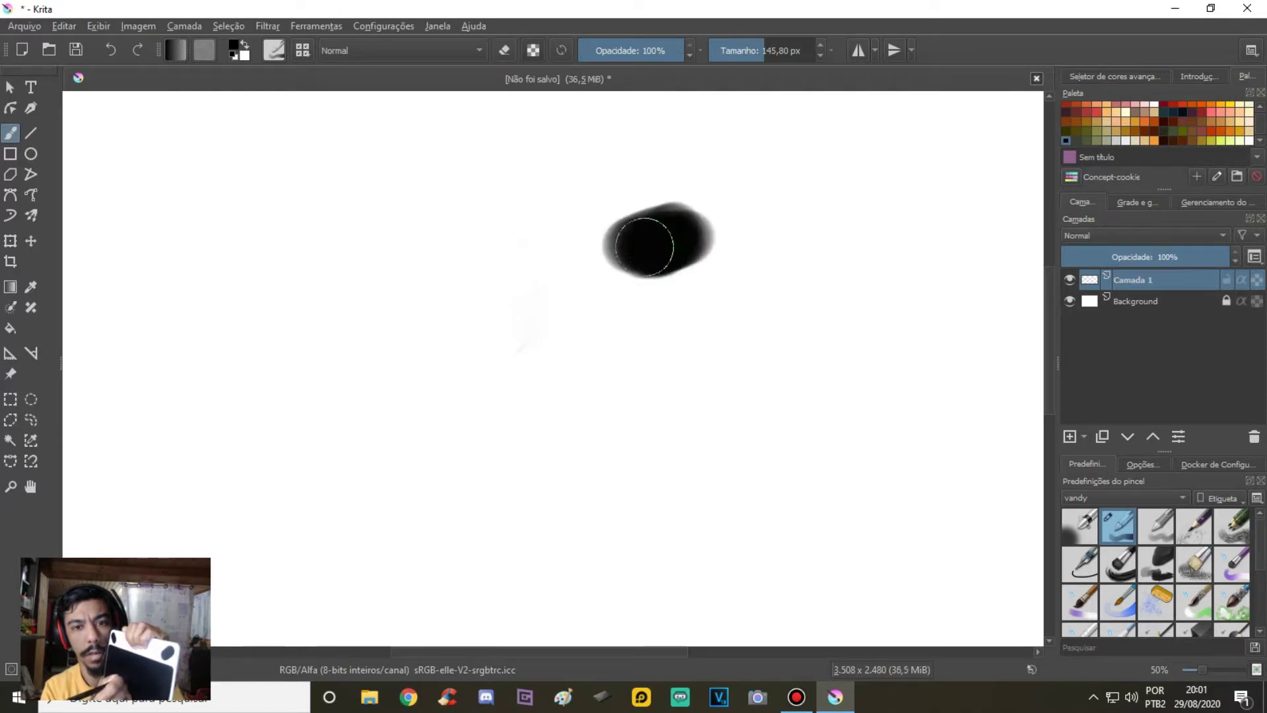
{"action": "key", "text": "e"}
{"action": "mouse_move", "coordinate": [651, 198]}
{"action": "left_mouse_down"}
{"action": "mouse_move", "coordinate": [582, 243]}
{"action": "mouse_move", "coordinate": [735, 212]}
{"action": "left_mouse_up"}
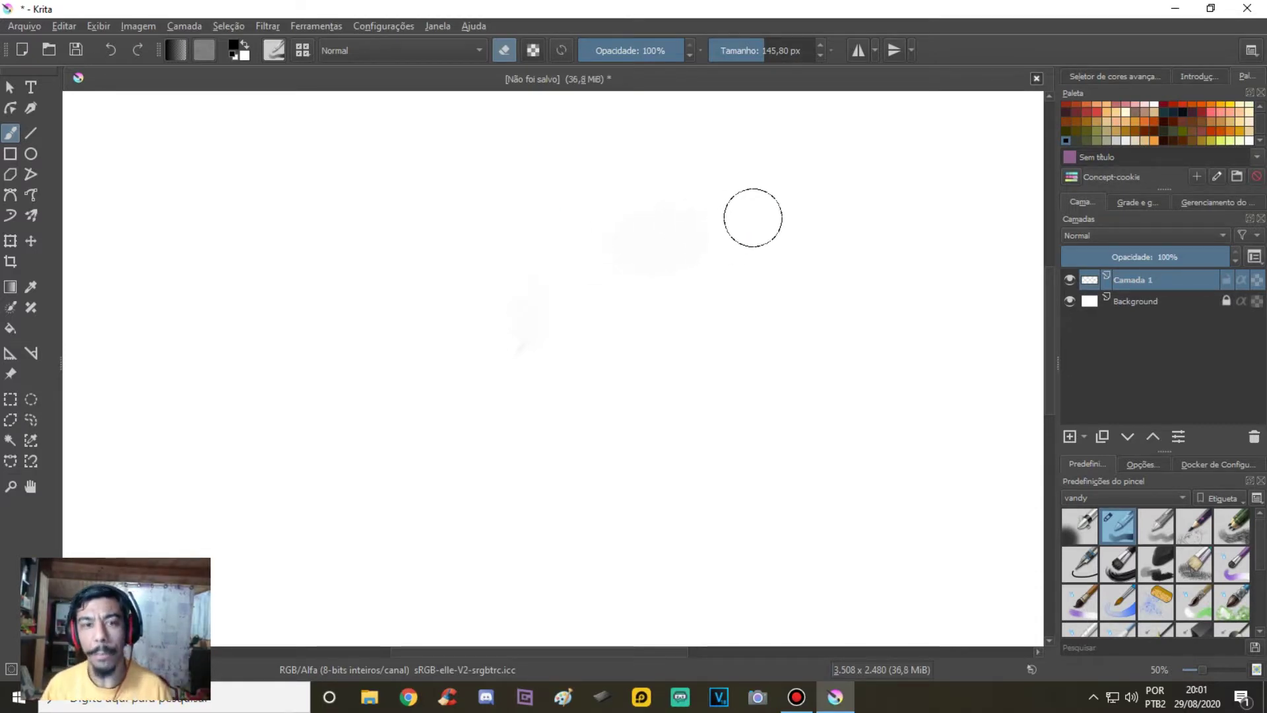
Step: Zoom the canvas out to 25% and pan to view the whole page
{"action": "key", "text": "minus"}
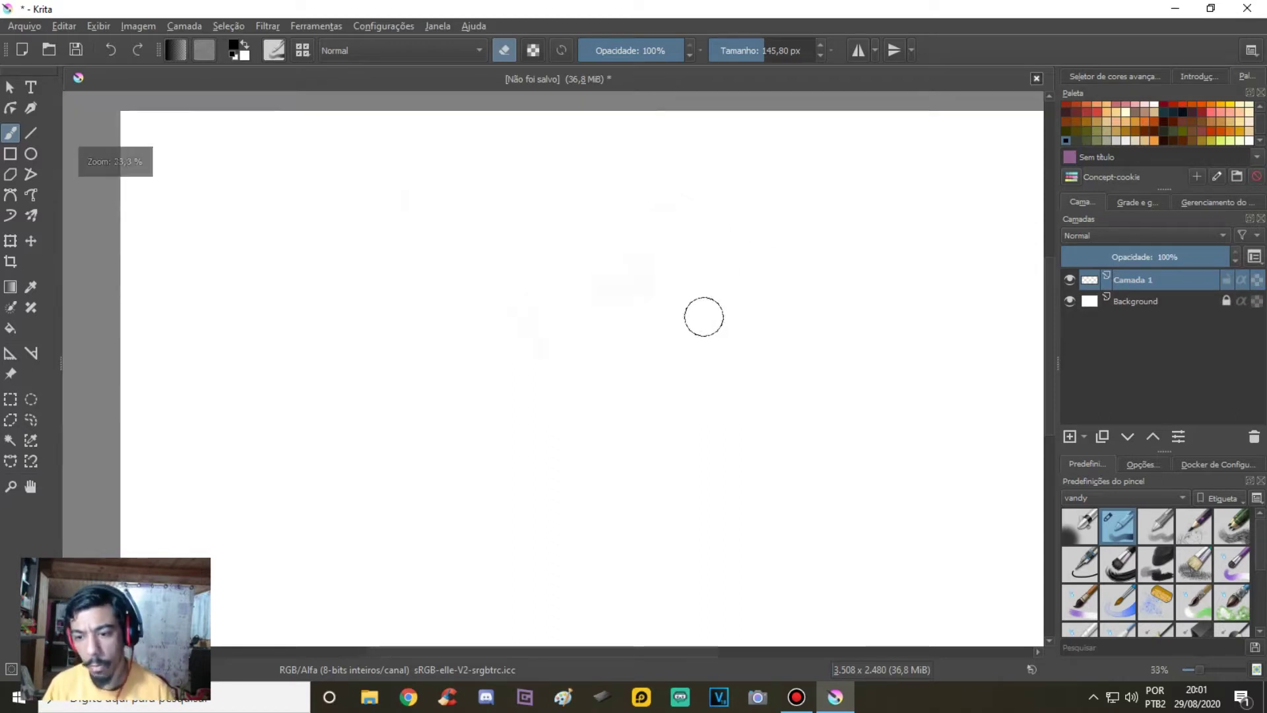
{"action": "key", "text": "minus"}
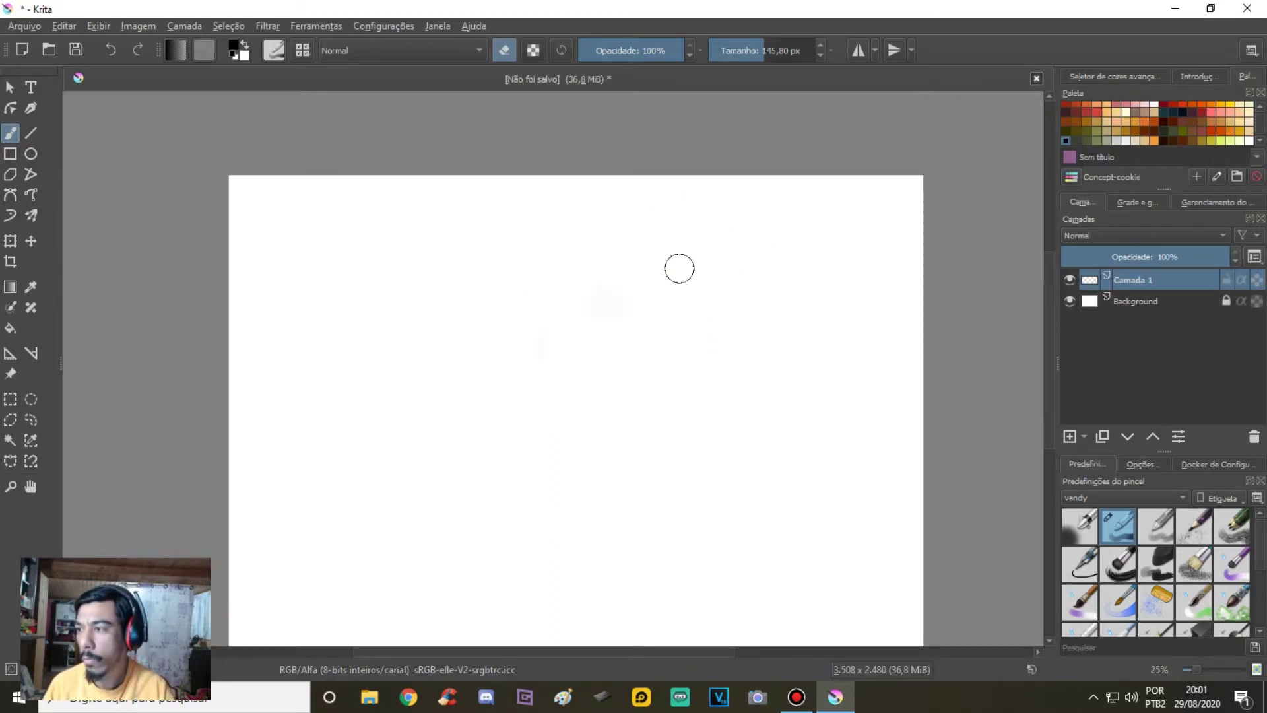
{"action": "left_click_drag", "start_coordinate": [642, 314], "coordinate": [636, 260]}
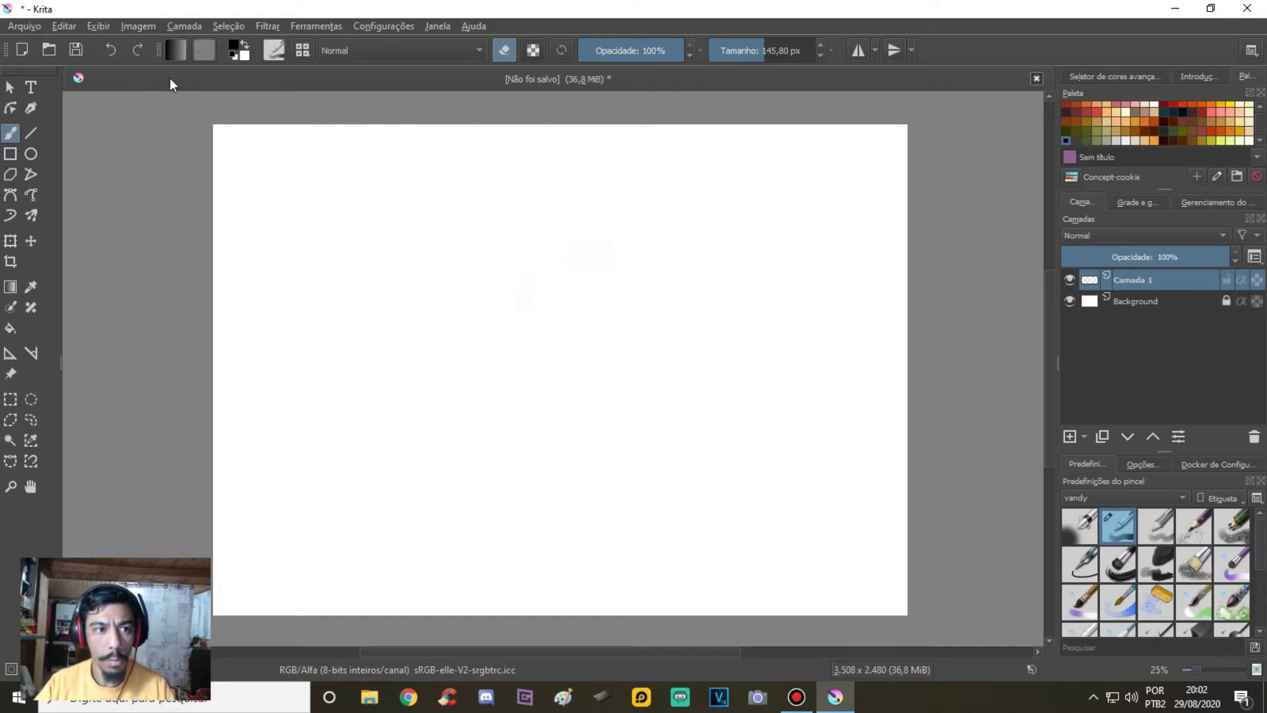
{"action": "left_click", "coordinate": [23, 50]}
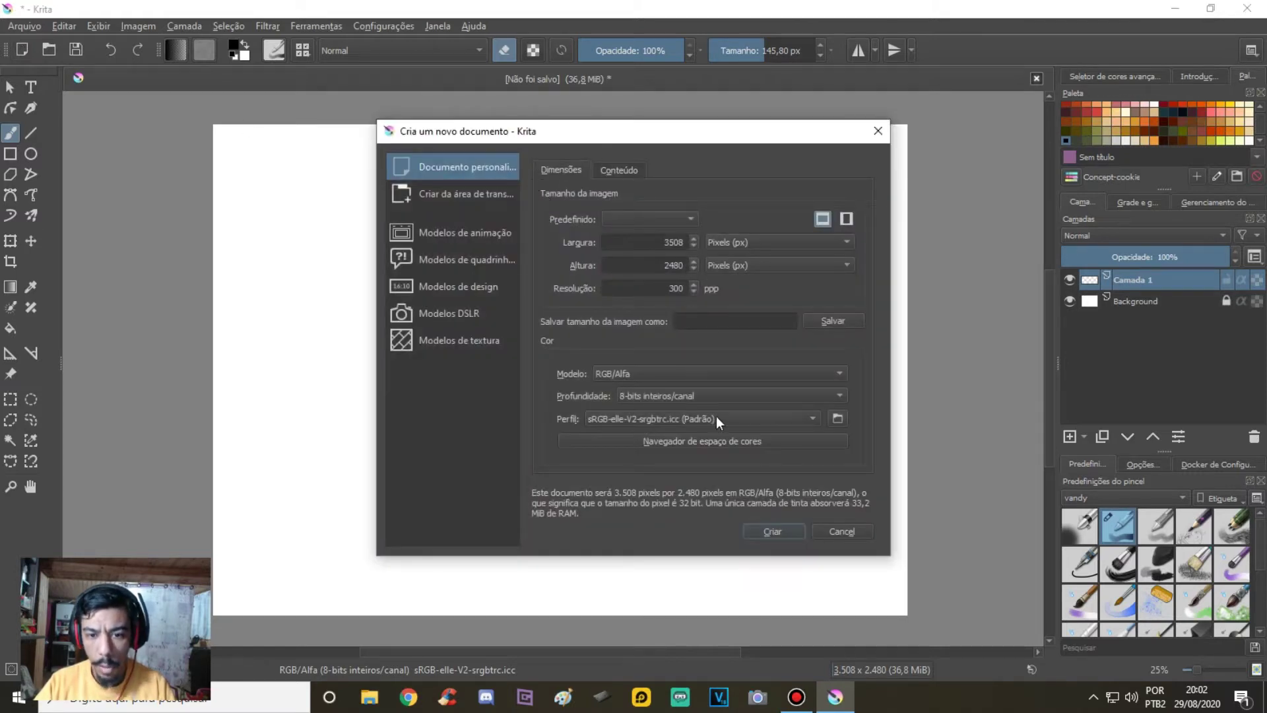
Step: Browse the size preset and width unit lists, then dismiss the dialog without creating a document
{"action": "left_click", "coordinate": [677, 219]}
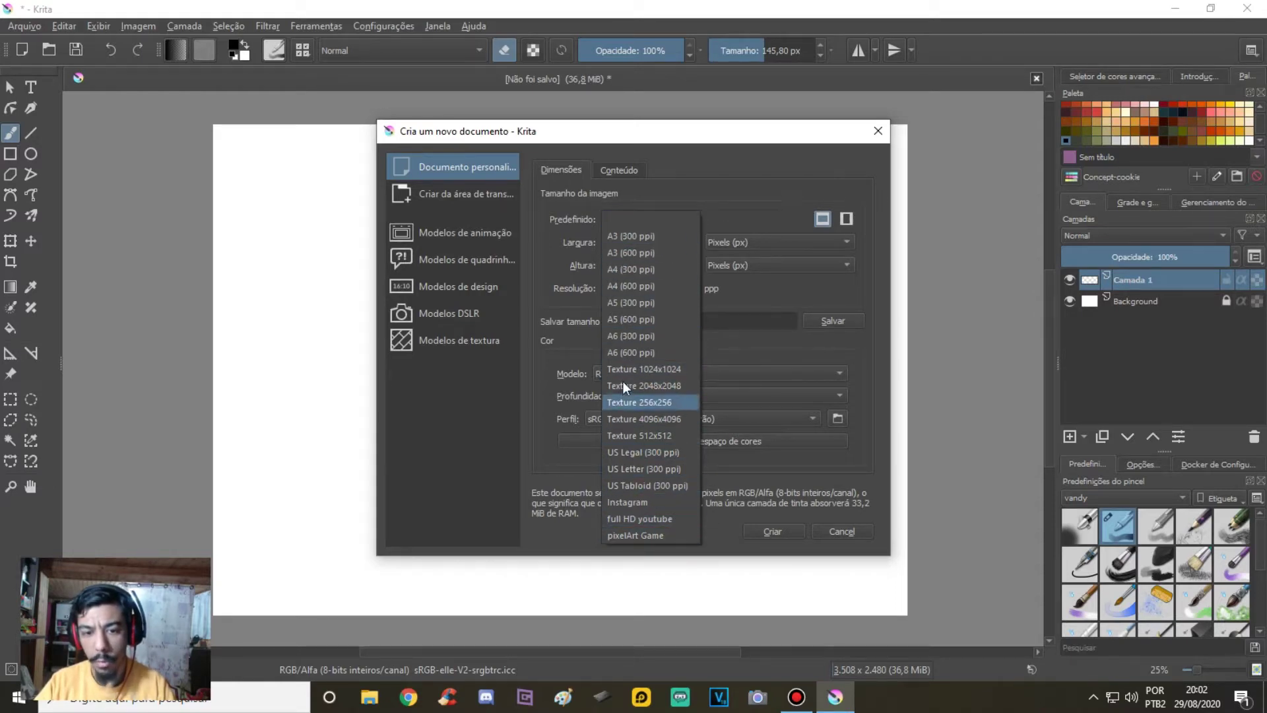
{"action": "left_click", "coordinate": [710, 184]}
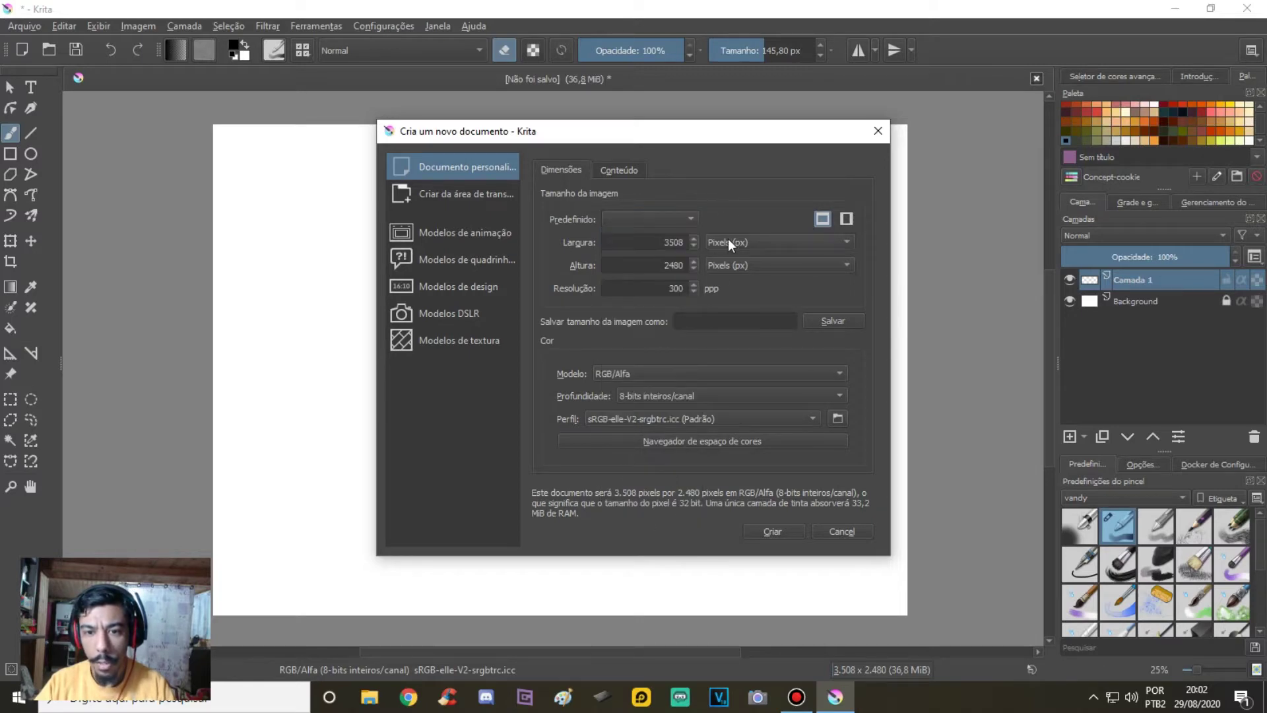
{"action": "left_click", "coordinate": [846, 241]}
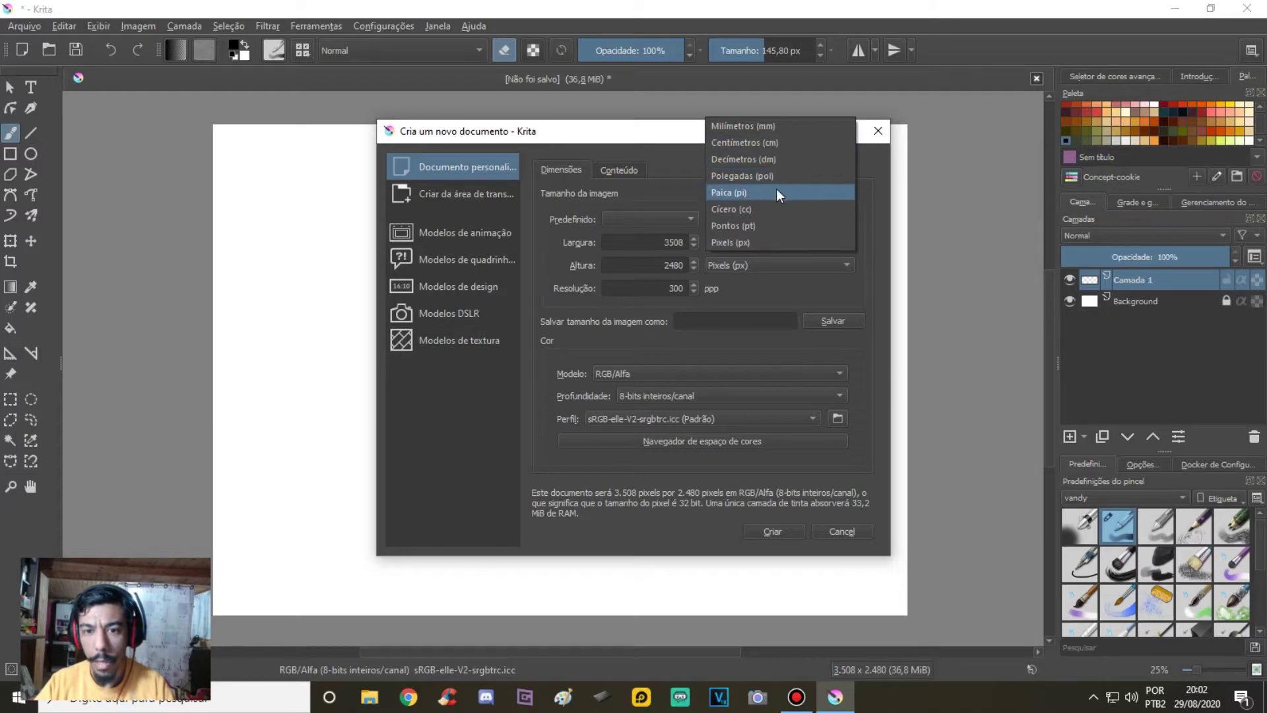
{"action": "left_click", "coordinate": [881, 173]}
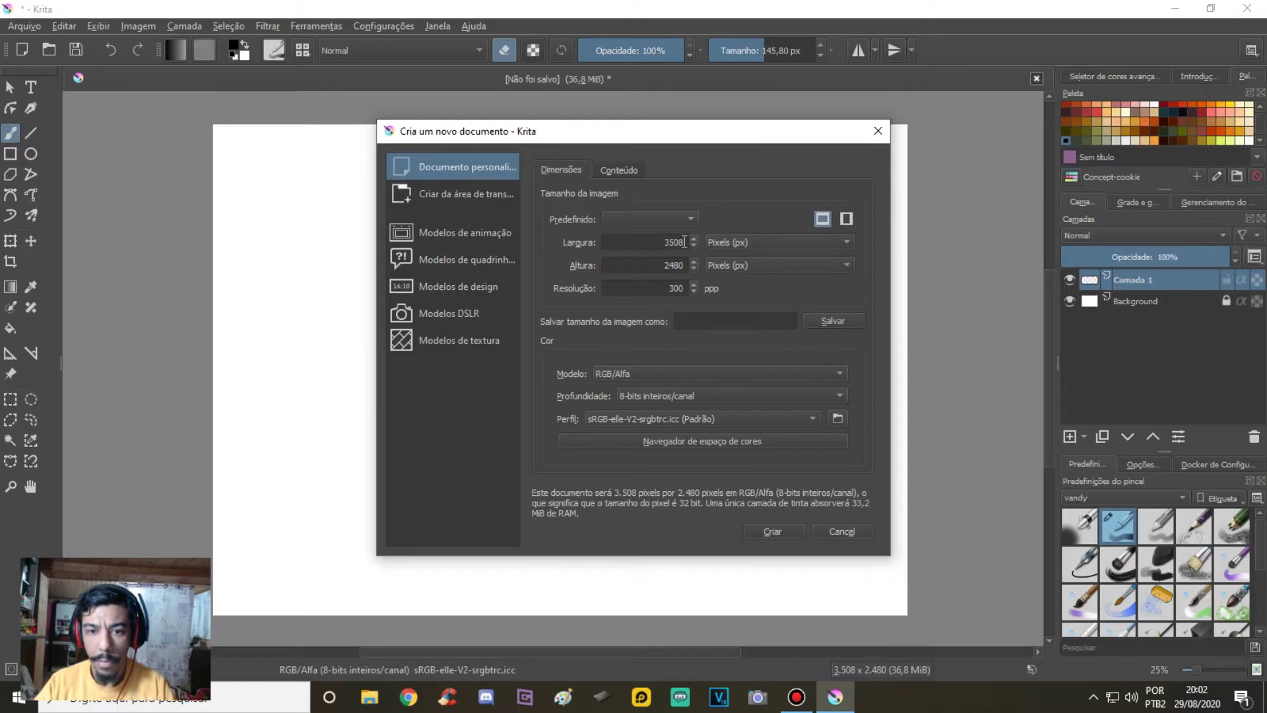
{"action": "left_click", "coordinate": [604, 218]}
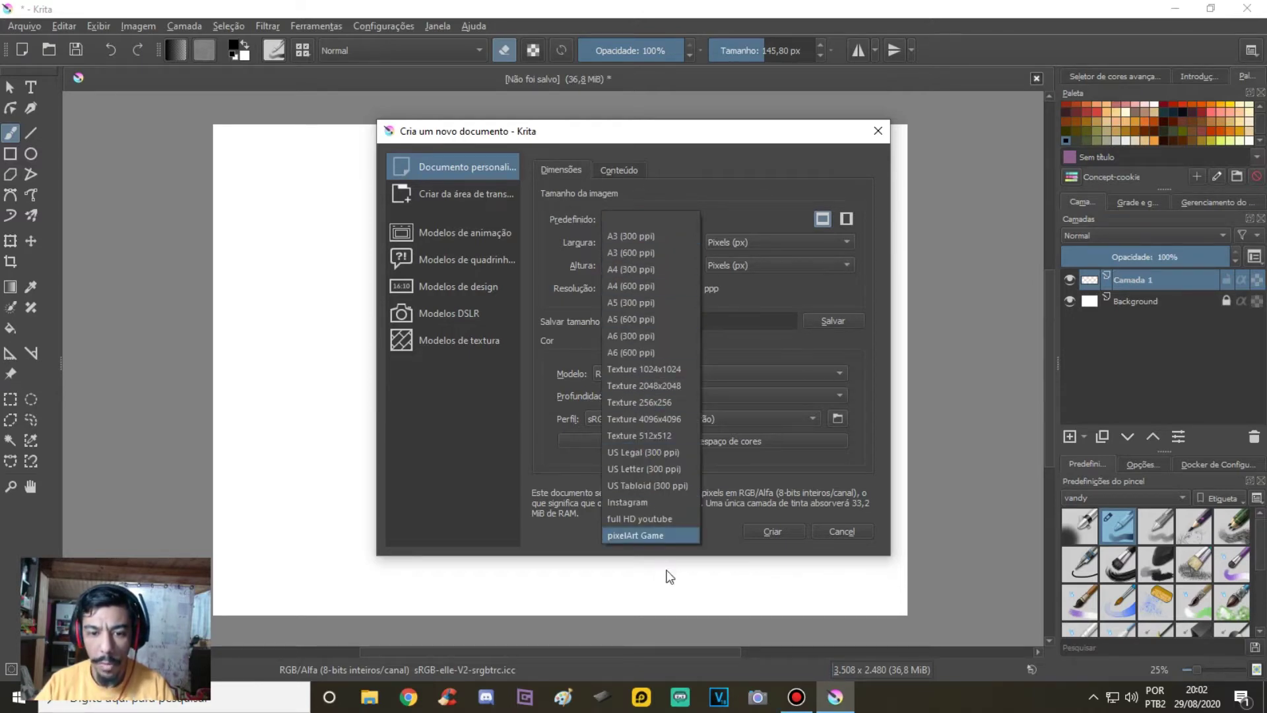
{"action": "left_click", "coordinate": [694, 160]}
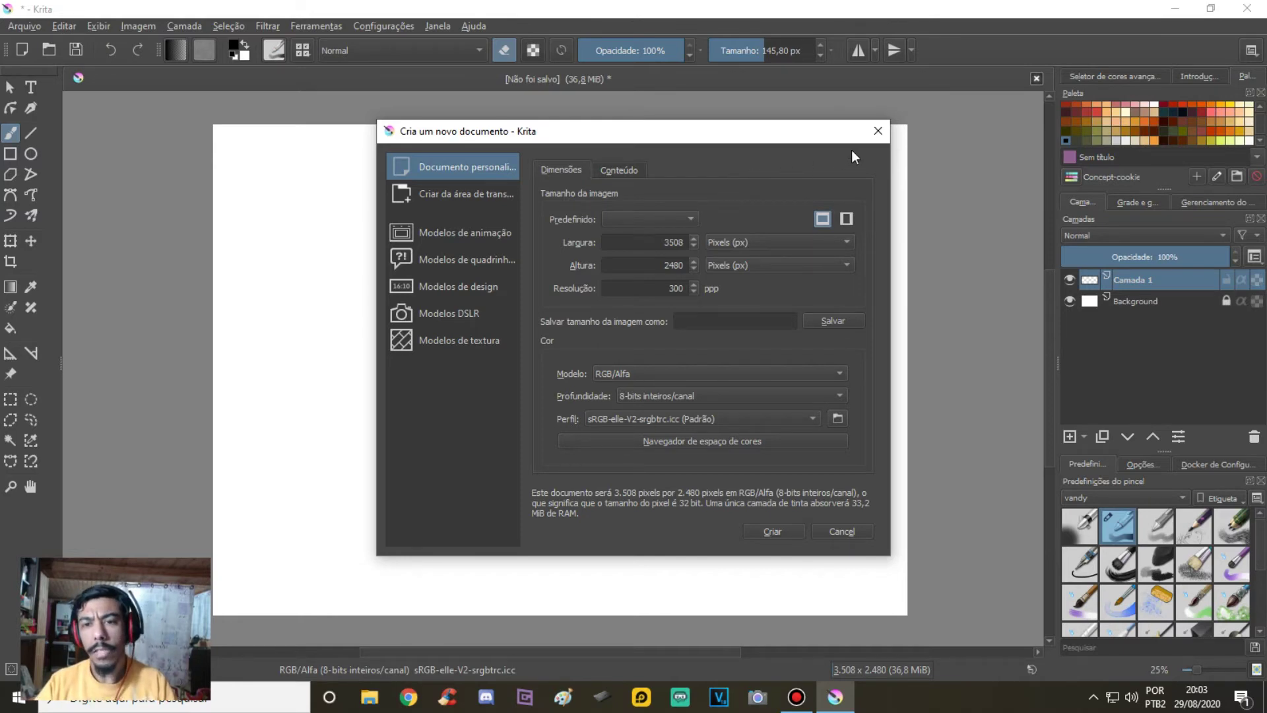
{"action": "left_click", "coordinate": [876, 132]}
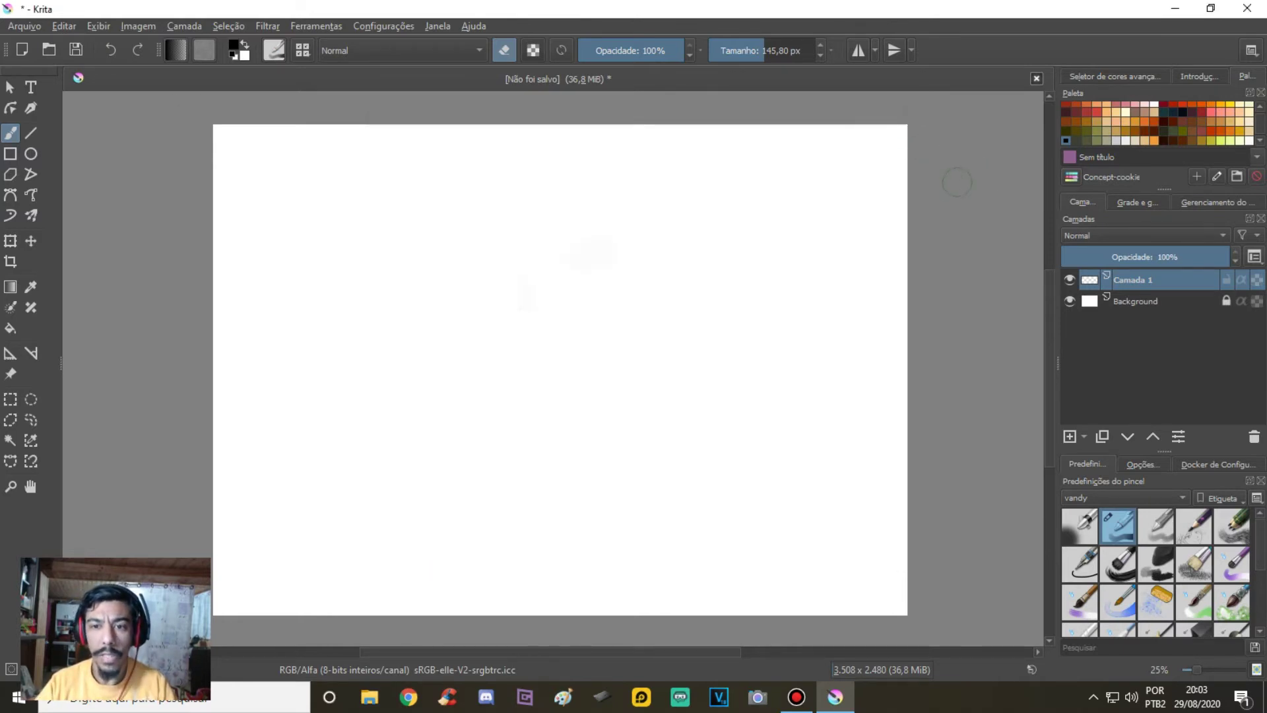